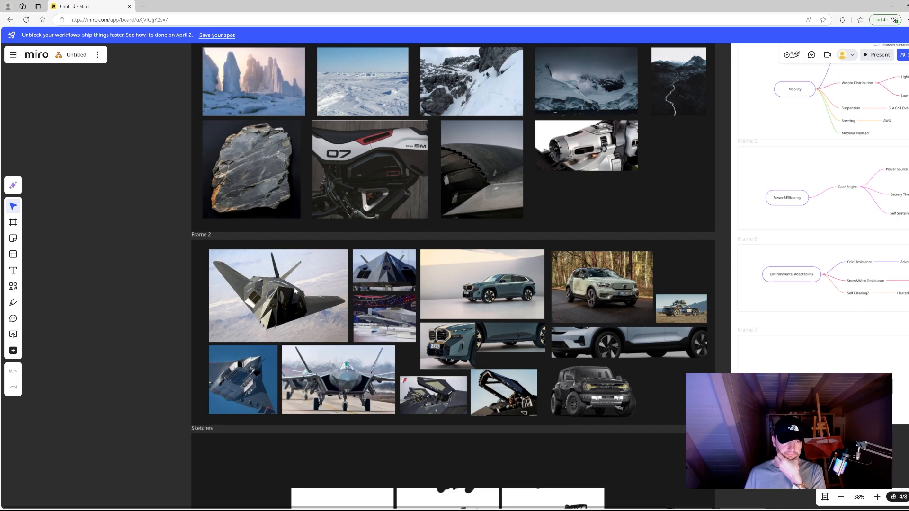
Examine the icy landscape, rock and mechanical detail reference images in Frame 1 of the mood board.
scroll(312, 379, up, 5)
scroll(311, 379, up, 3)
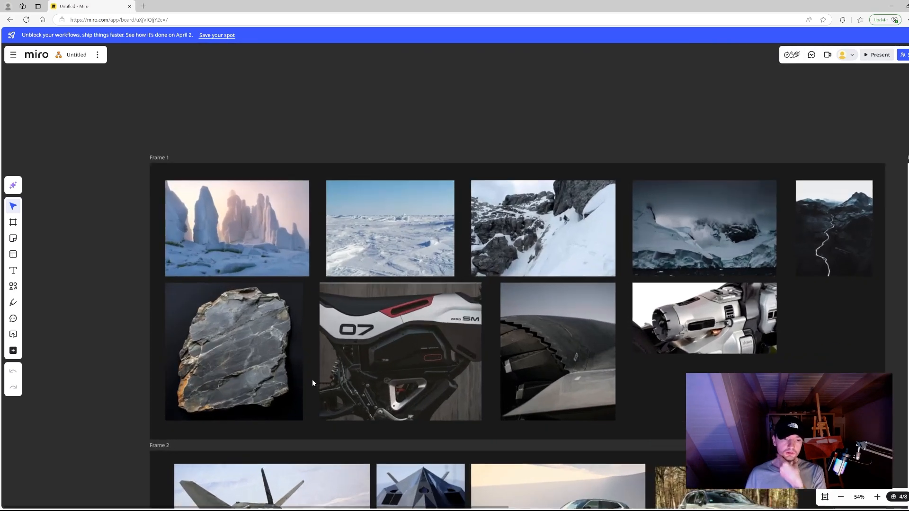
scroll(312, 382, right, 1)
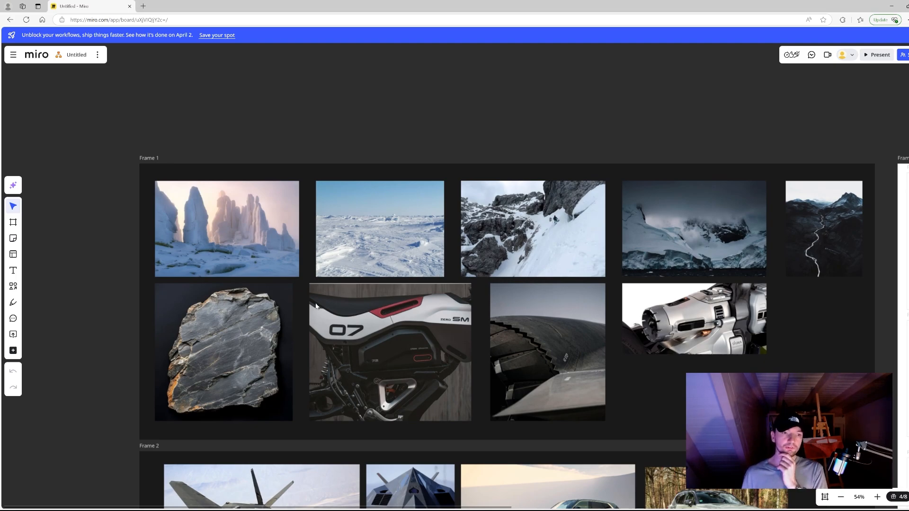
scroll(334, 395, down, 5)
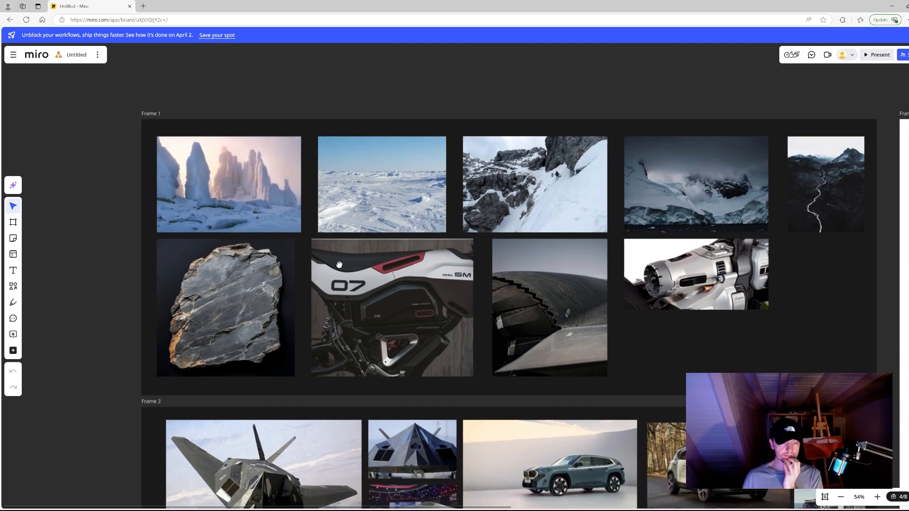
scroll(365, 312, down, 2)
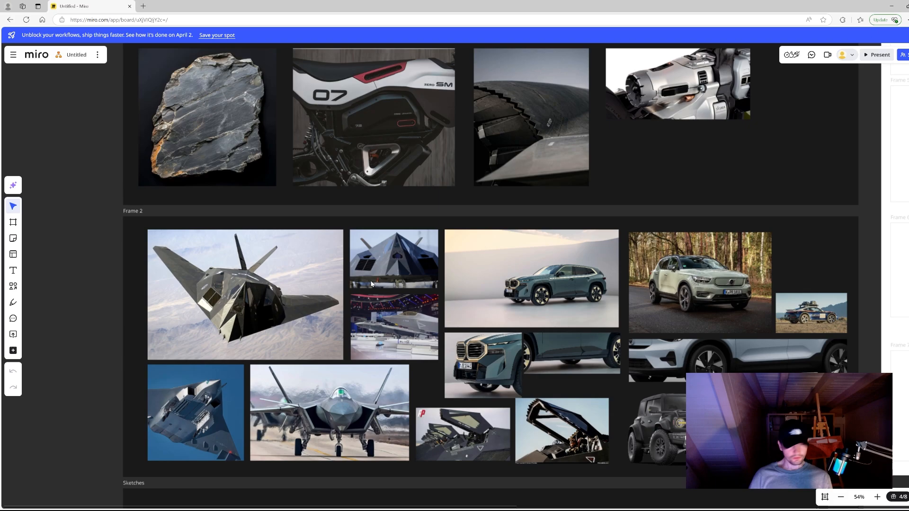
Survey the stealth aircraft, open cockpit canopy and SUV reference images collected in Frame 2.
scroll(303, 335, up, 2)
drag(283, 404, 281, 323)
scroll(197, 246, down, 1)
scroll(194, 238, up, 2)
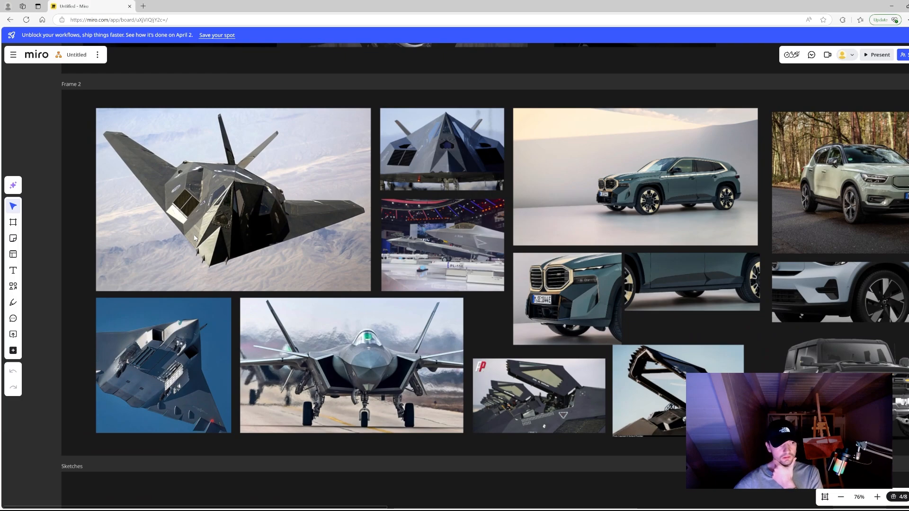
drag(331, 275, 289, 286)
drag(419, 324, 383, 327)
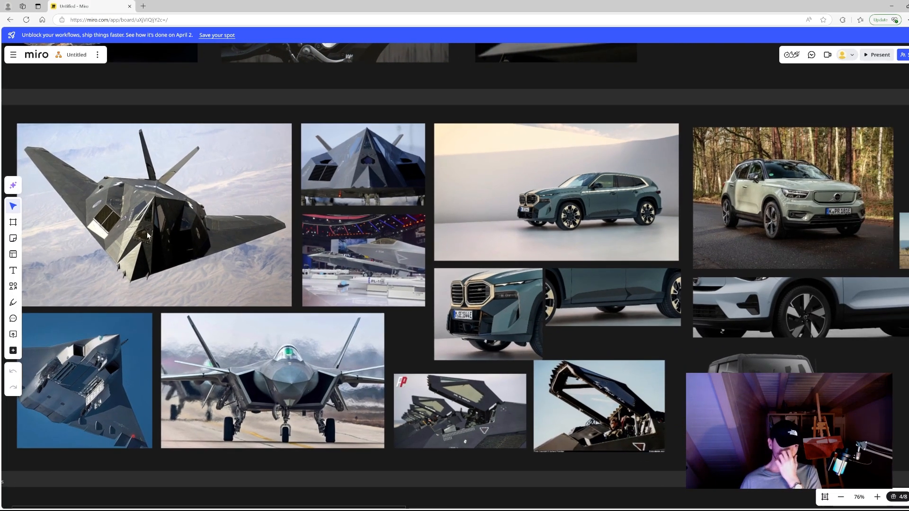
drag(160, 238, 233, 226)
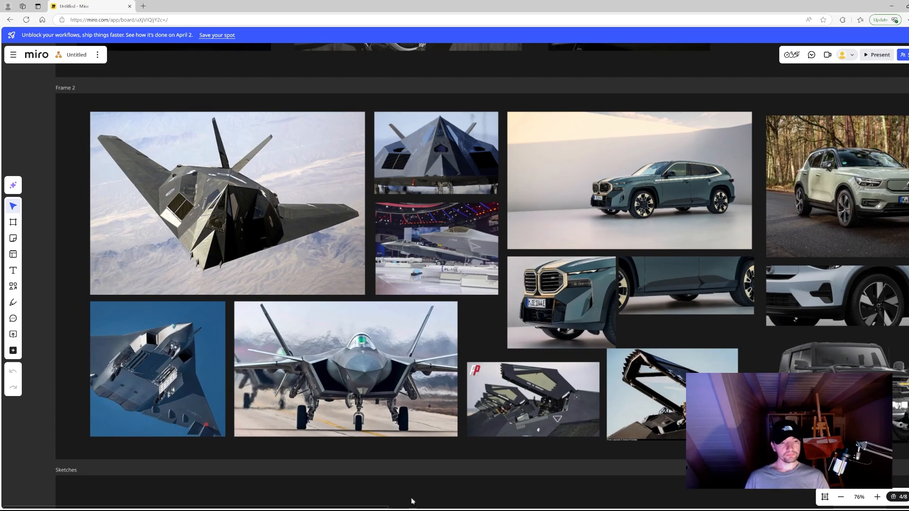
scroll(467, 401, right, 1)
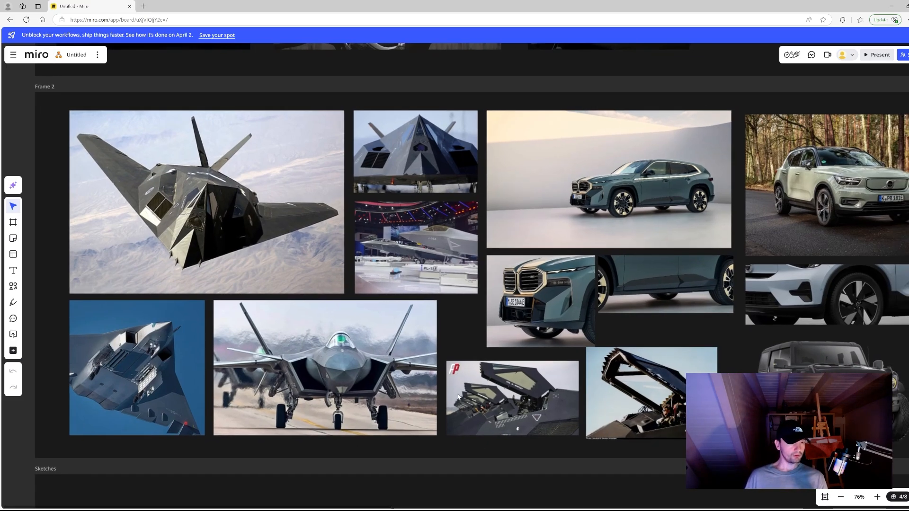
drag(459, 403, 453, 406)
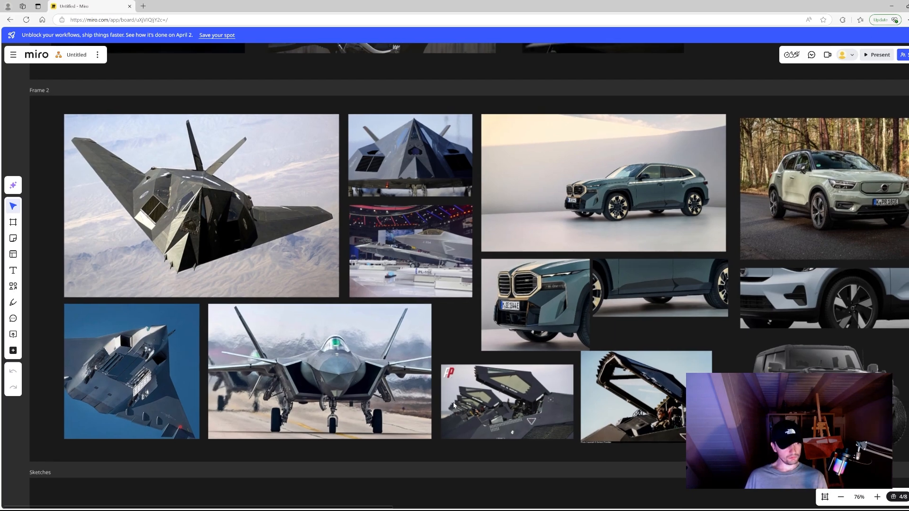
scroll(456, 410, right, 1)
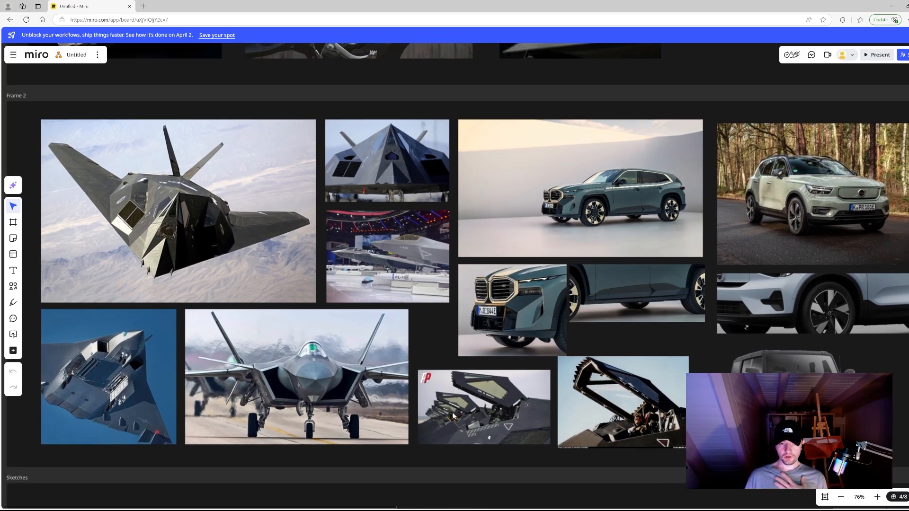
drag(453, 413, 449, 412)
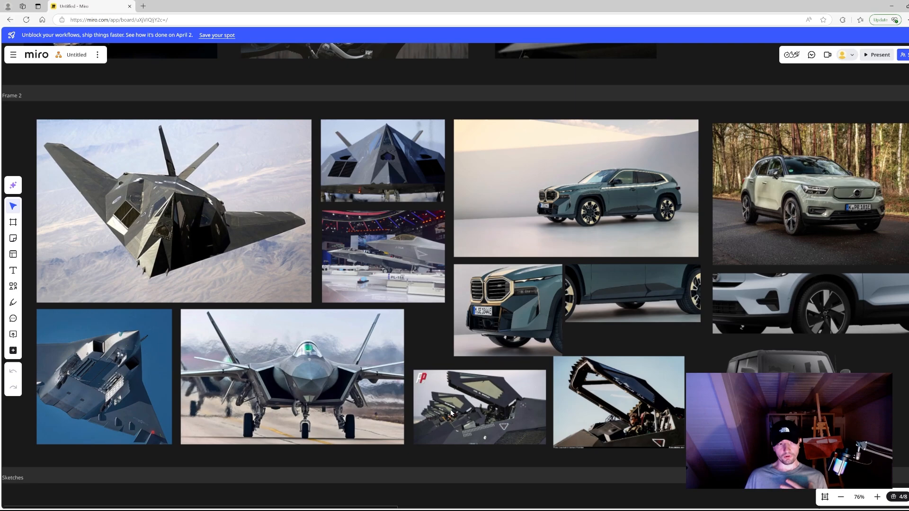
drag(487, 398, 425, 414)
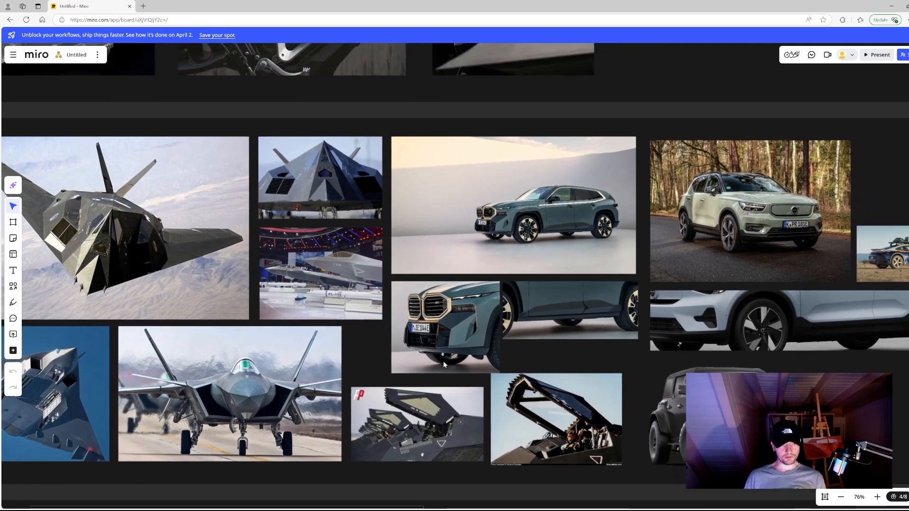
drag(442, 361, 412, 371)
drag(445, 413, 401, 411)
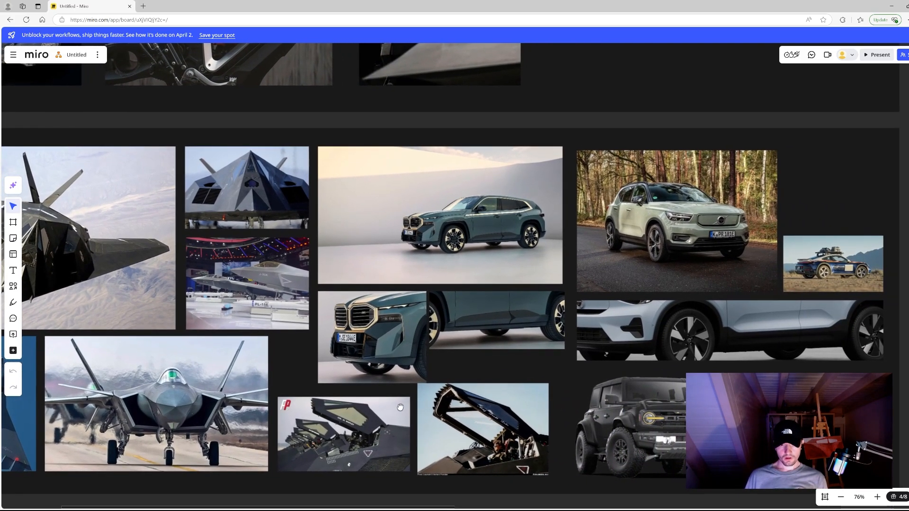
drag(151, 291, 213, 288)
Compare the teal BMW's front and lower side panels with the faceted stealth aircraft and J-35A jet images up close.
scroll(386, 388, up, 10)
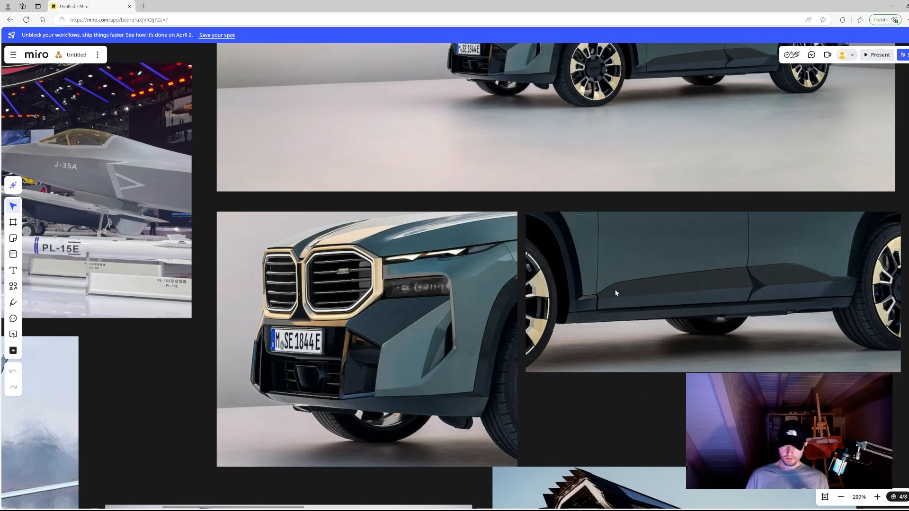
drag(742, 309, 605, 445)
scroll(605, 444, down, 3)
scroll(605, 445, up, 3)
scroll(604, 444, down, 1)
drag(306, 442, 658, 292)
scroll(620, 308, down, 2)
drag(293, 371, 657, 383)
drag(620, 300, 511, 402)
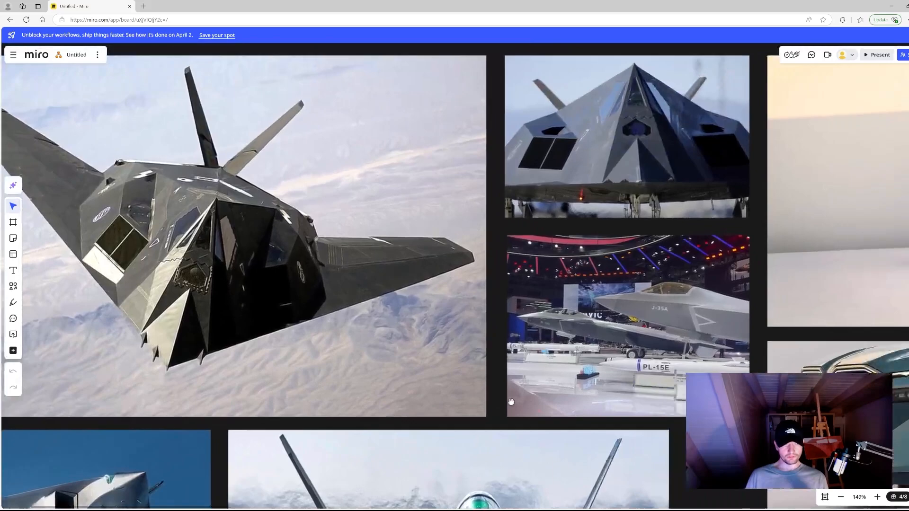
scroll(279, 348, right, 5)
scroll(503, 347, up, 3)
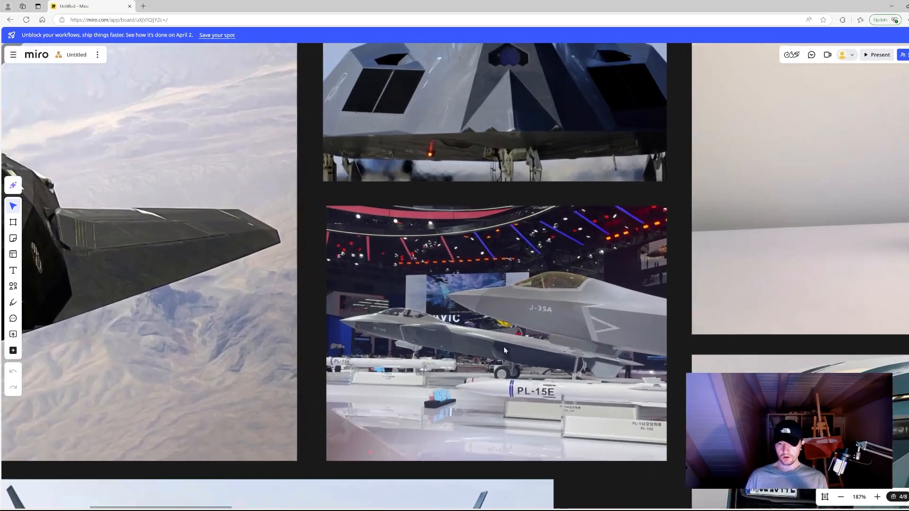
Examine the teal BMW SUV's front-end close-up and its full three-quarter view in Frame 2.
scroll(504, 346, down, 2)
scroll(564, 353, right, 6)
scroll(624, 343, down, 2)
scroll(461, 359, up, 4)
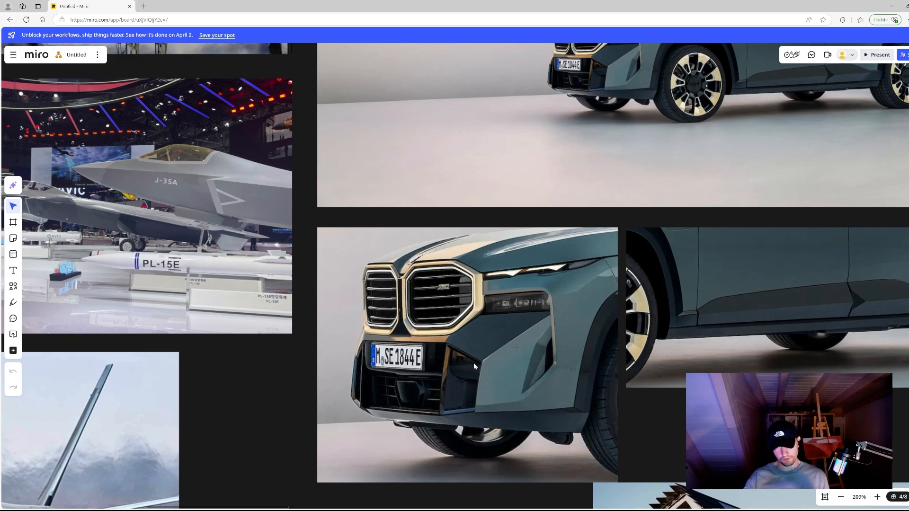
drag(573, 244, 468, 315)
drag(572, 272, 718, 285)
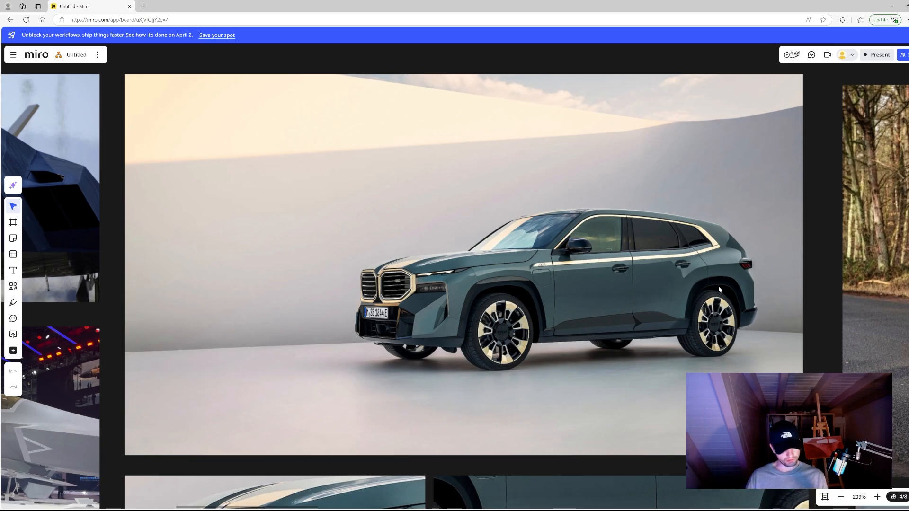
Examine the green Volvo SUV and the light-blue Volvo close-up, including the front bumper, air intake, wheels and lower cladding.
drag(710, 260, 442, 210)
scroll(442, 210, down, 2)
scroll(500, 355, right, 3)
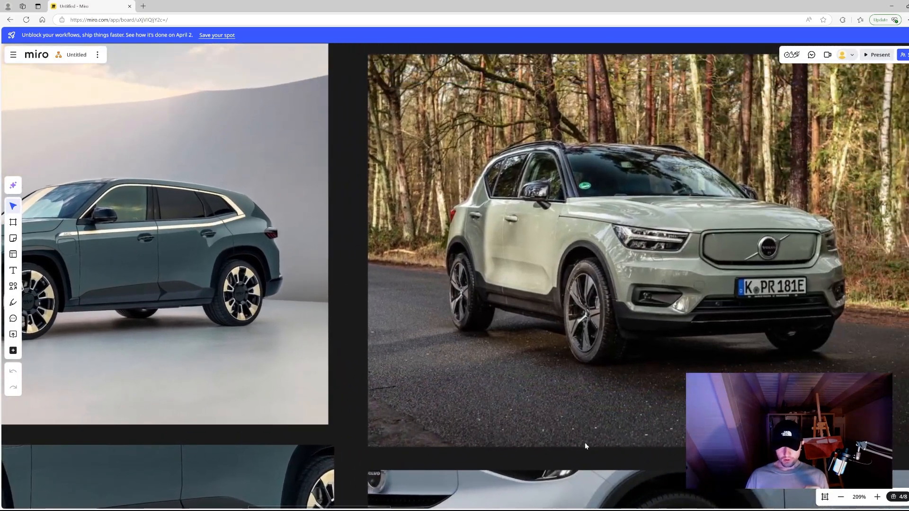
scroll(584, 442, up, 3)
scroll(511, 485, down, 6)
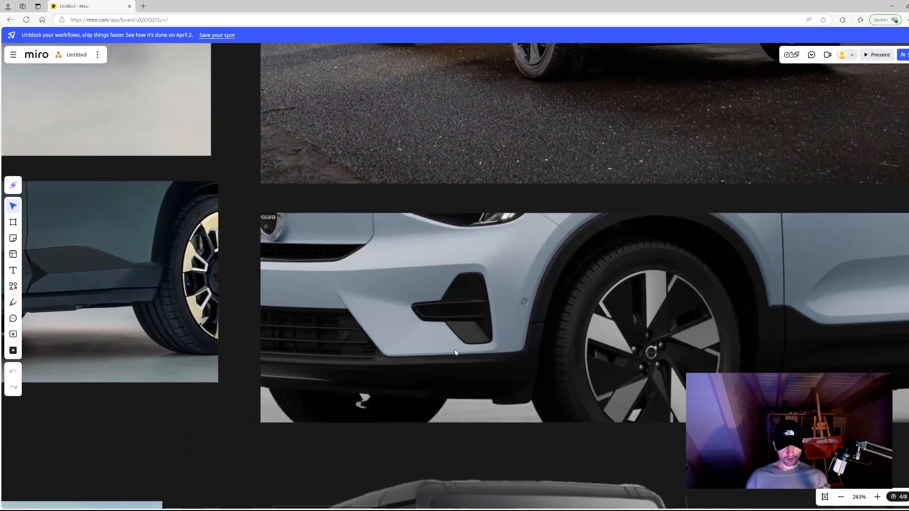
scroll(418, 441, up, 6)
scroll(418, 441, right, 2)
scroll(425, 481, down, 5)
scroll(425, 482, left, 2)
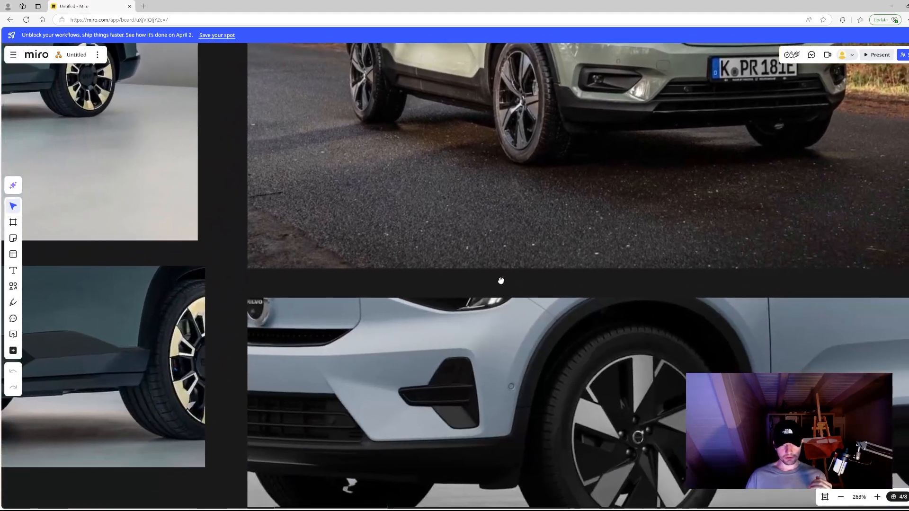
scroll(420, 387, up, 1)
scroll(420, 387, right, 1)
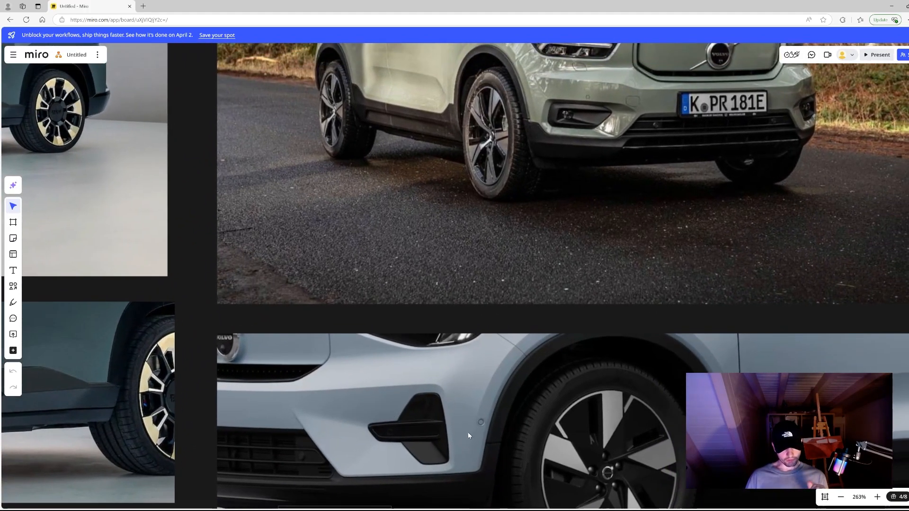
scroll(496, 428, left, 2)
scroll(496, 428, down, 1)
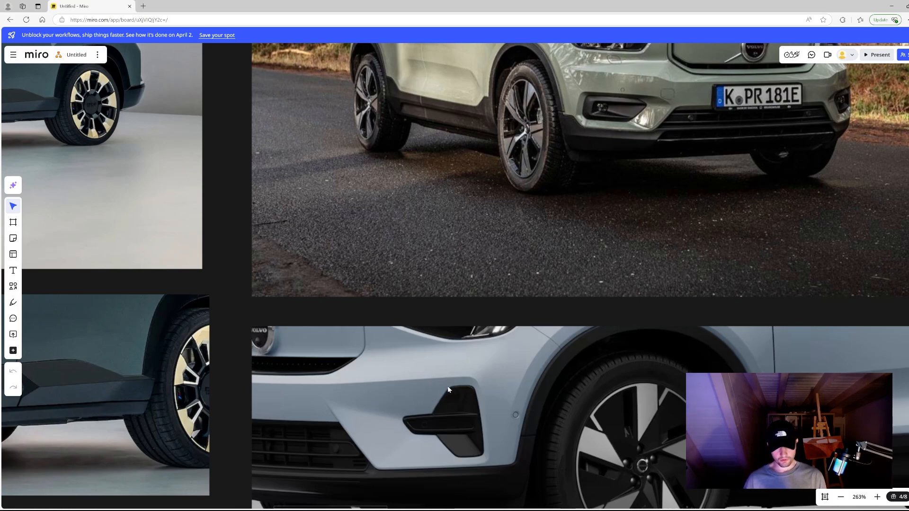
drag(470, 284, 406, 408)
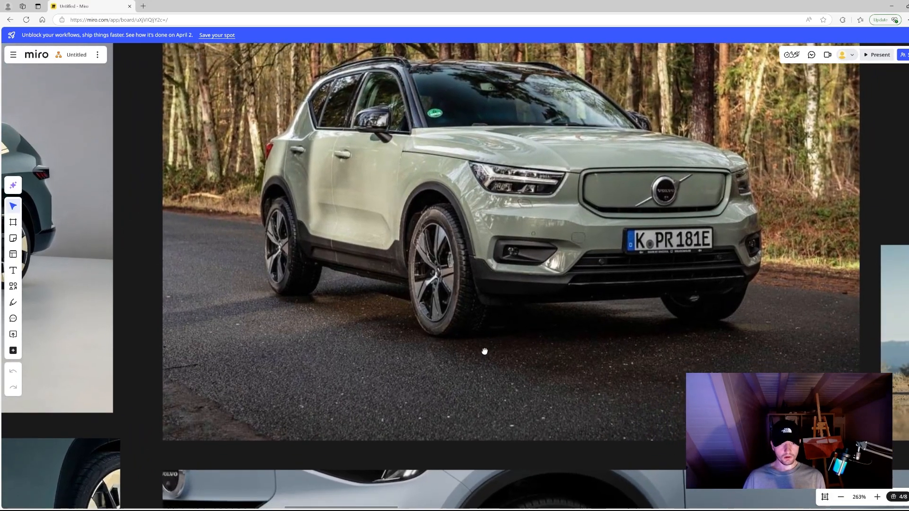
drag(484, 351, 477, 319)
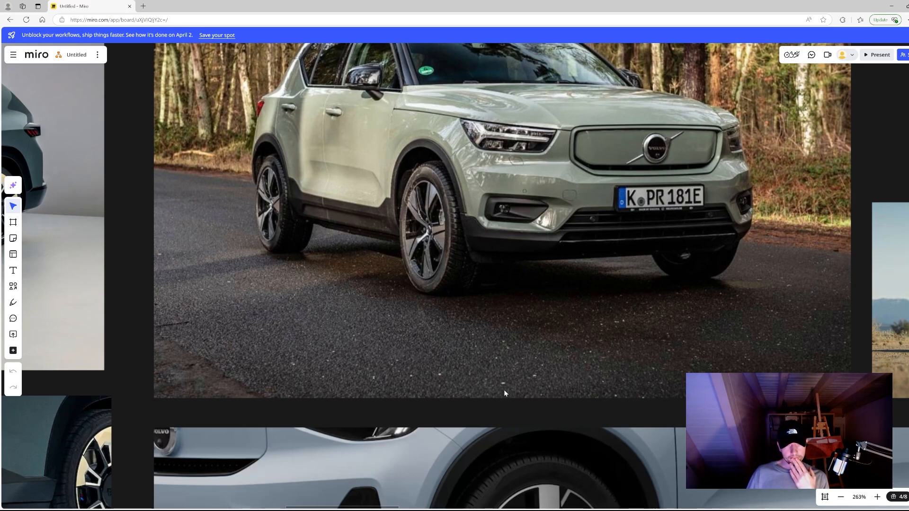
scroll(504, 379, down, 1)
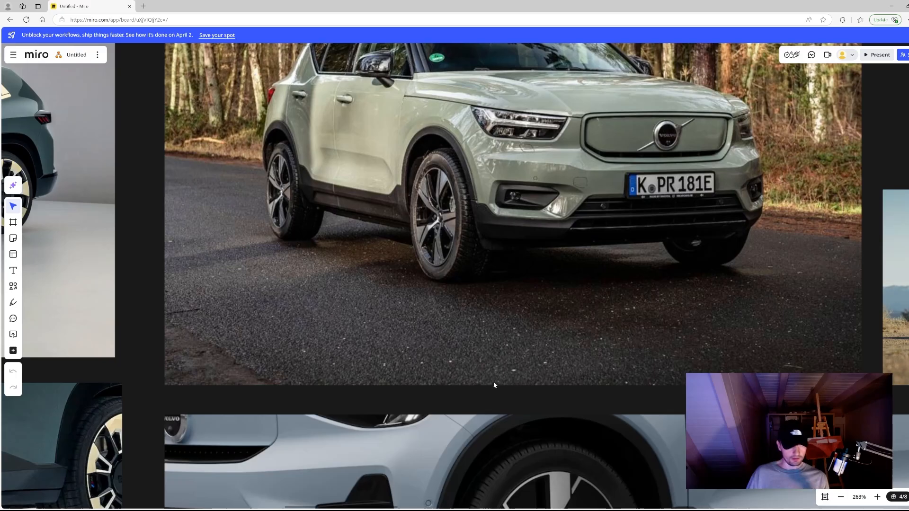
scroll(467, 382, down, 3)
scroll(524, 426, up, 2)
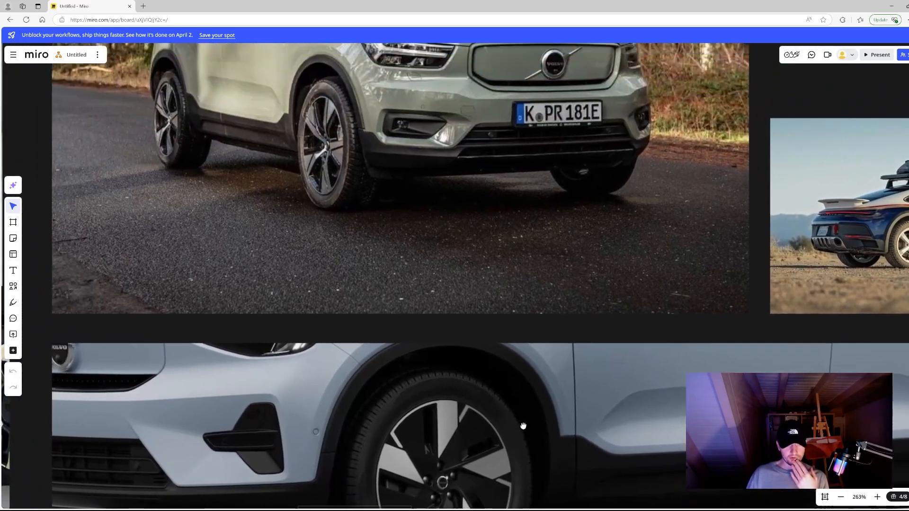
Examine the Roughroads Porsche image up close, including its roof rack, wheel arches and raised stance.
drag(541, 395, 326, 404)
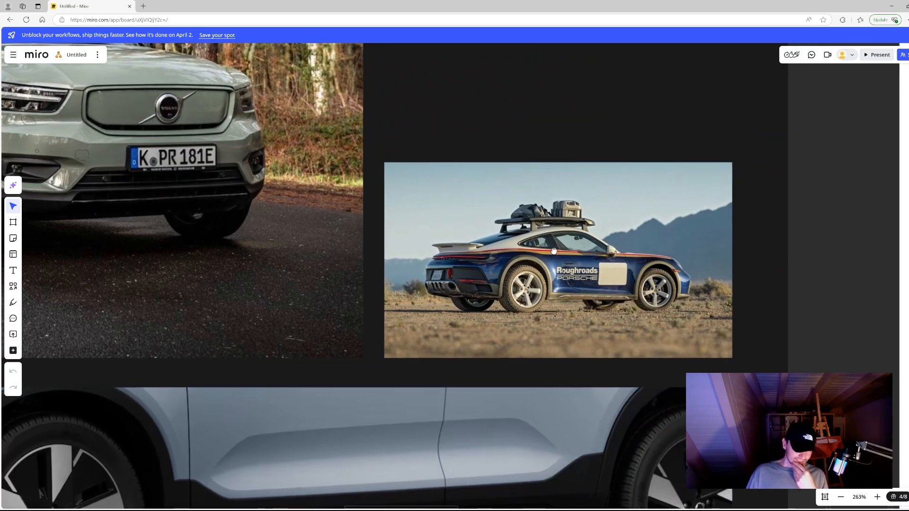
scroll(560, 256, up, 1)
scroll(561, 257, up, 3)
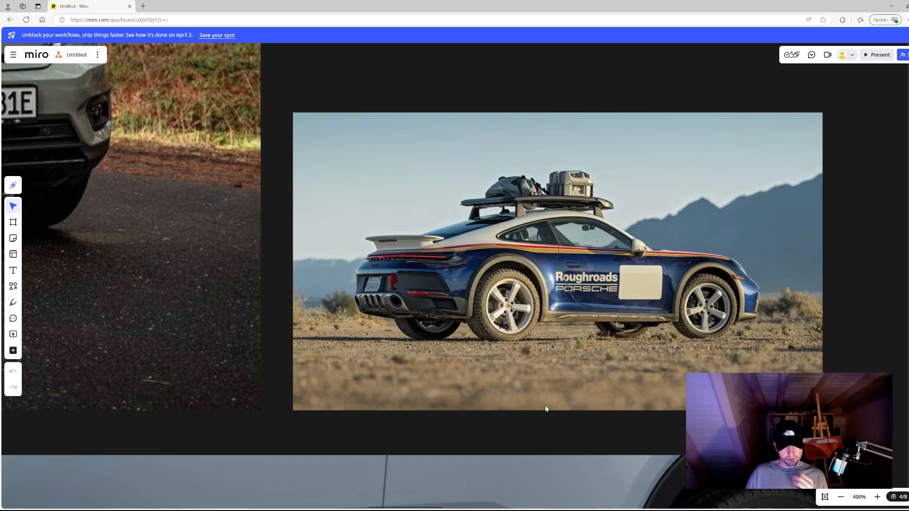
drag(523, 352, 504, 348)
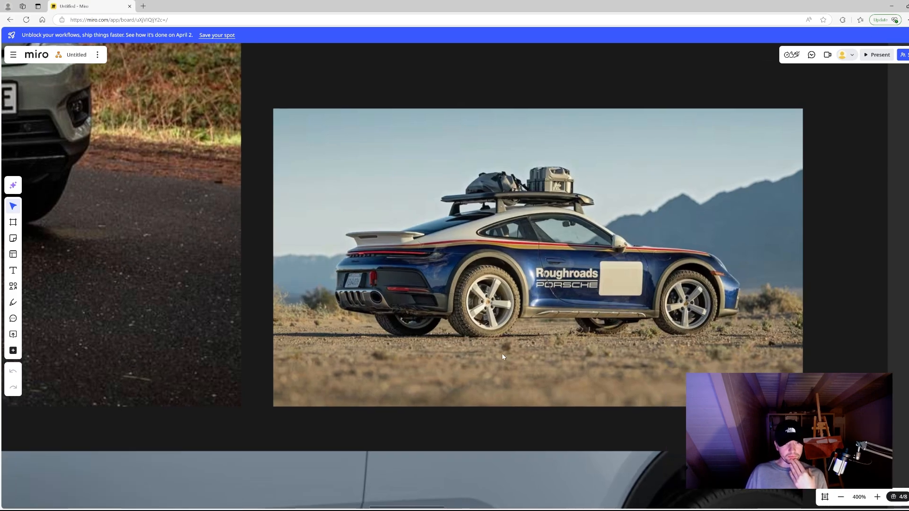
scroll(502, 357, down, 5)
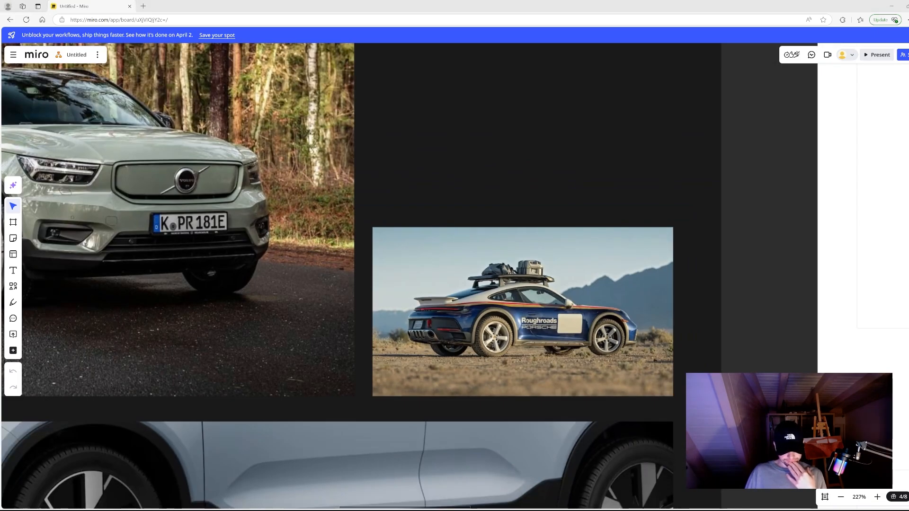
scroll(502, 357, up, 1)
Examine the two open stealth-jet cockpit canopy images up close, including their serrated edges and angular window frames.
drag(388, 407, 629, 293)
drag(394, 433, 718, 217)
drag(284, 417, 725, 346)
scroll(377, 378, down, 3)
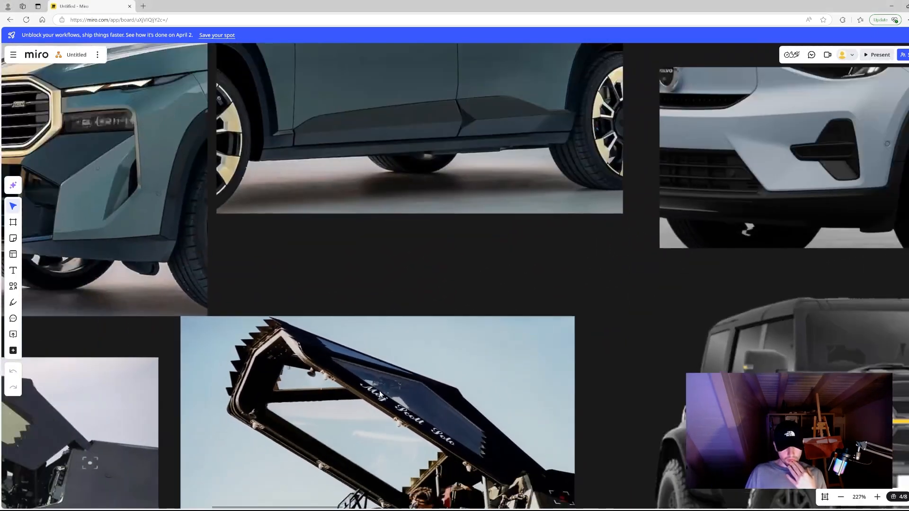
drag(379, 382, 762, 257)
drag(320, 348, 366, 375)
scroll(346, 353, up, 4)
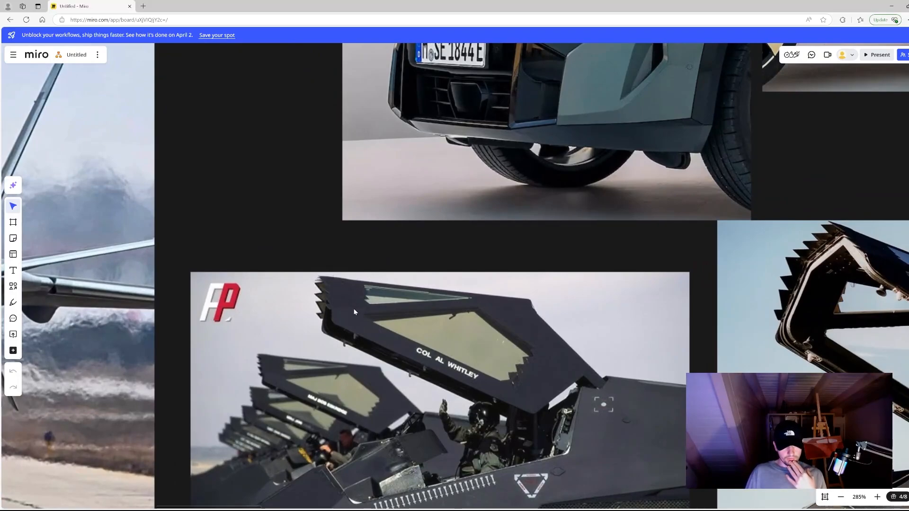
drag(649, 398, 403, 416)
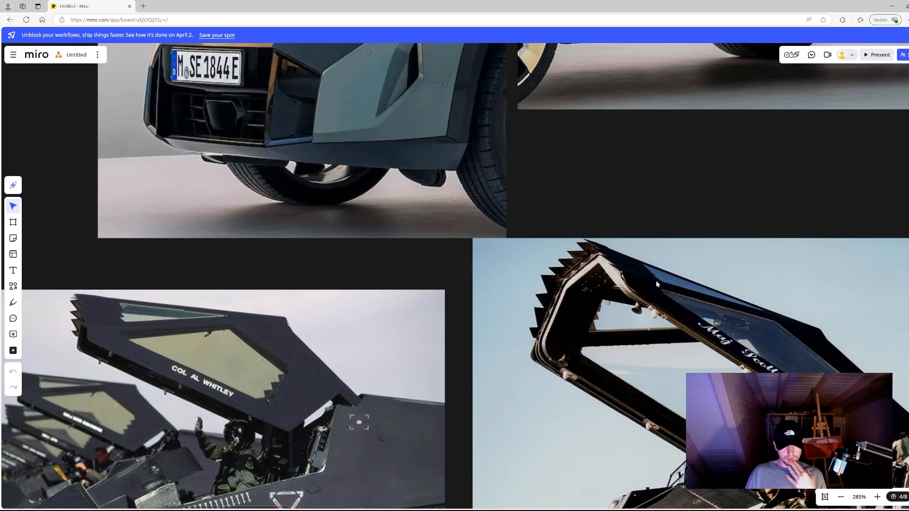
drag(618, 410, 506, 392)
drag(907, 392, 549, 399)
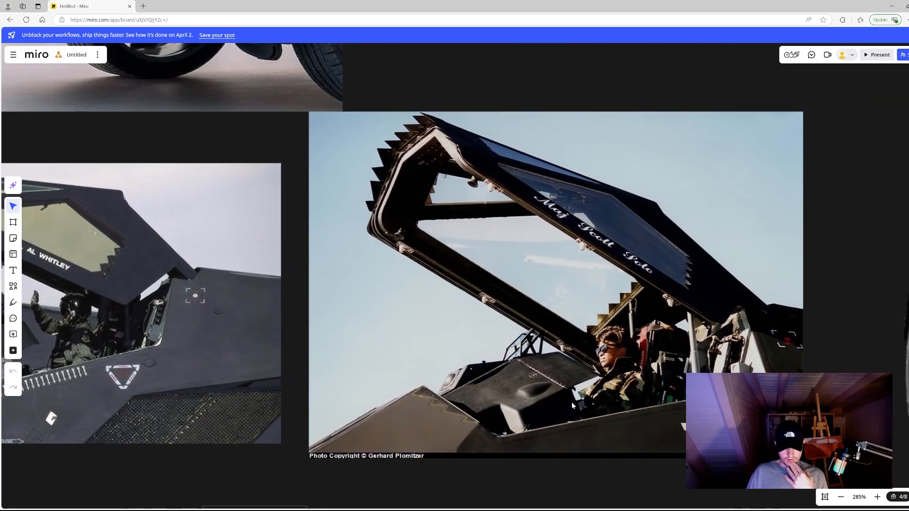
Examine the open stealth-jet canopy image with the seated pilot and the black off-road SUV image beside it.
drag(618, 404, 534, 406)
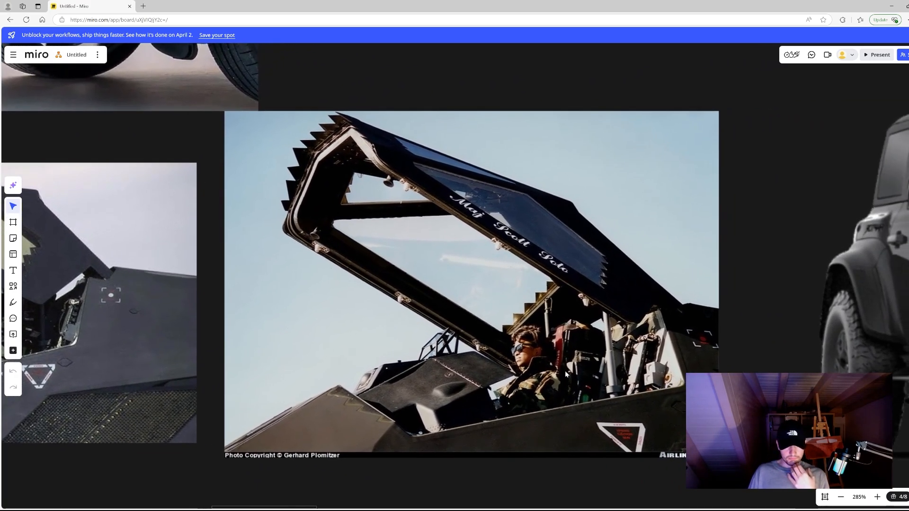
drag(813, 379, 379, 402)
drag(577, 393, 322, 431)
Examine the nine black buggy silhouette sketches in the Sketches frame, comparing their roof lines, roll cages and wheel stances.
scroll(323, 433, down, 5)
drag(440, 417, 527, 148)
mouse_move(673, 426)
mouse_down()
mouse_move(598, 391)
mouse_move(463, 297)
mouse_move(459, 273)
mouse_up()
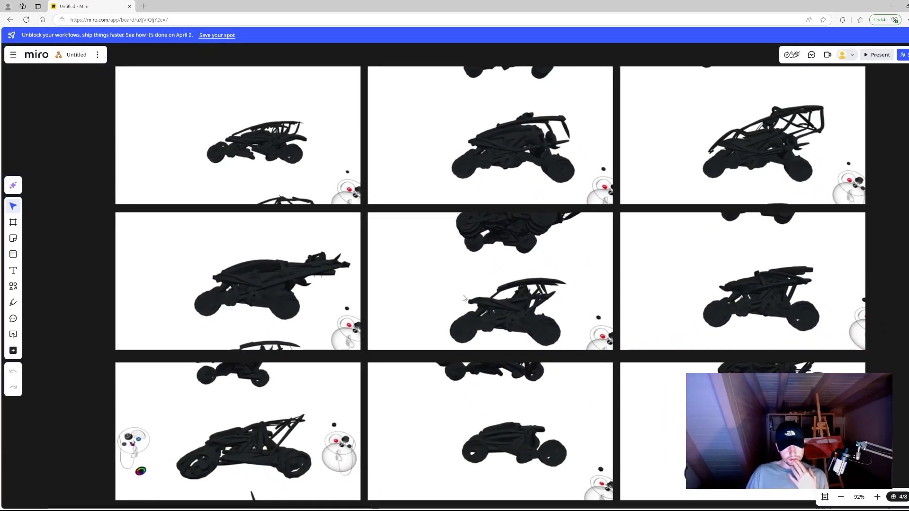
drag(487, 373, 475, 353)
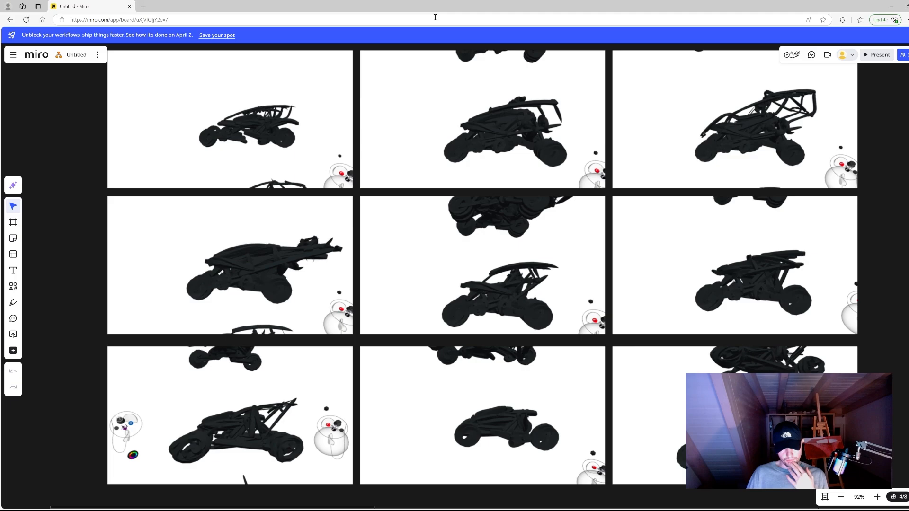
scroll(761, 254, up, 3)
scroll(784, 259, right, 3)
scroll(784, 259, up, 2)
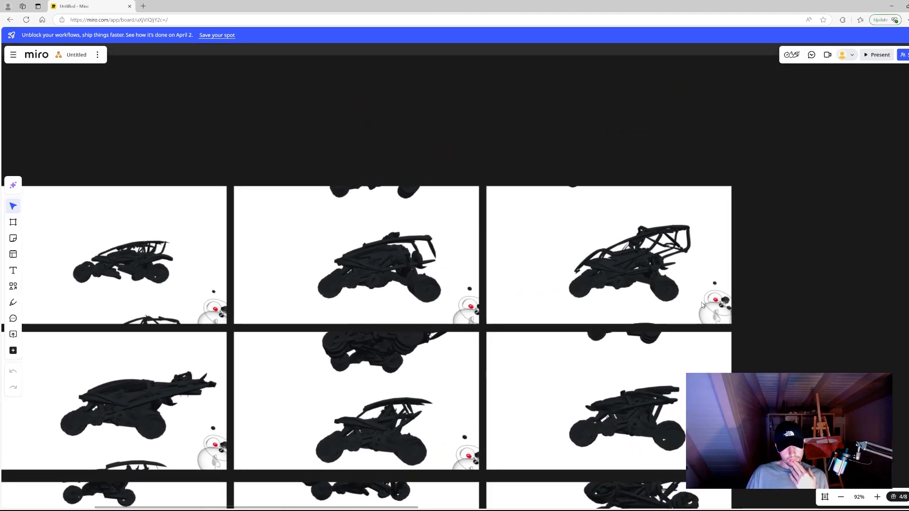
scroll(701, 305, down, 5)
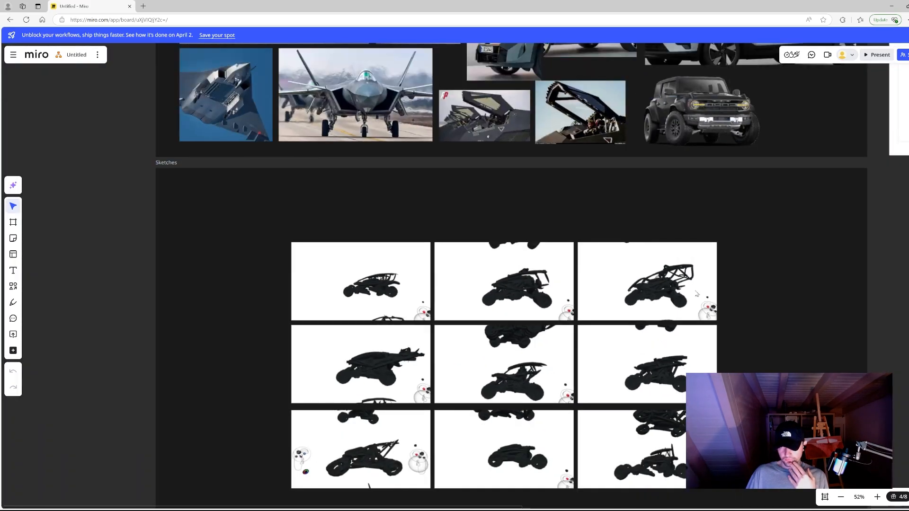
Go from the sketches past the Frame 2 references to the Mobility and Power&Efficiency mind maps in Frame 3.
drag(696, 293, 693, 416)
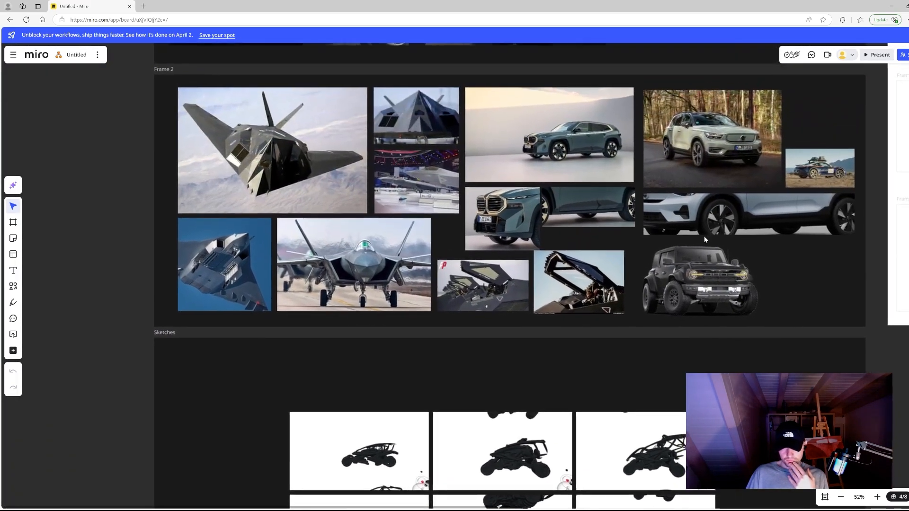
mouse_move(704, 236)
mouse_down()
mouse_move(662, 407)
mouse_move(548, 329)
mouse_up()
drag(622, 337, 509, 289)
scroll(480, 382, up, 2)
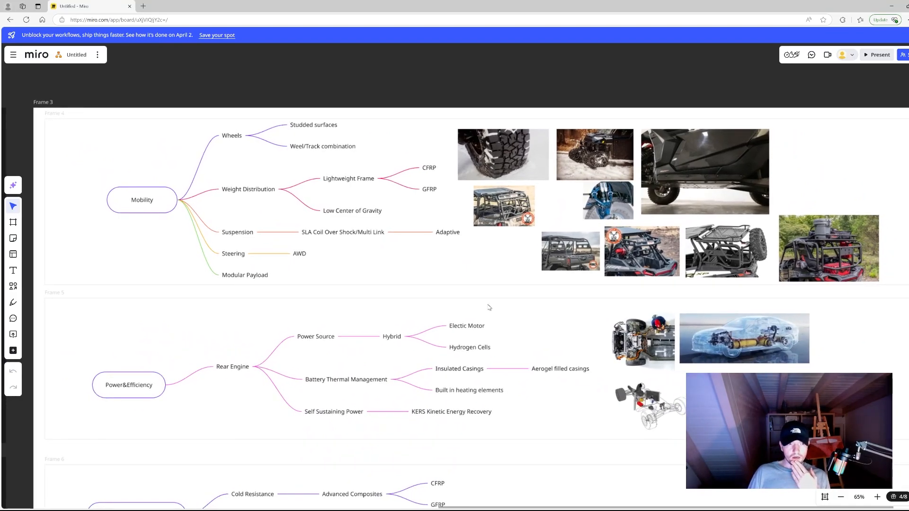
scroll(488, 306, up, 1)
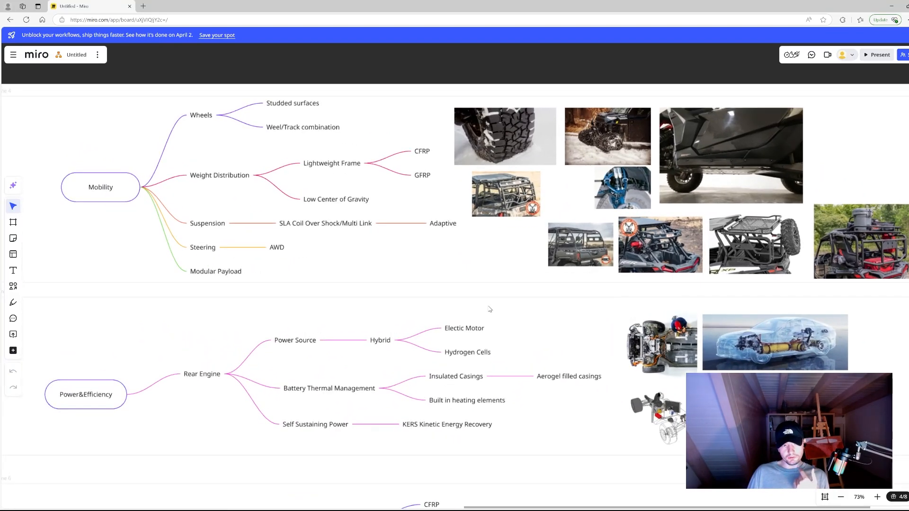
Survey all the mind maps in Frame 3, from Mobility through Power&Efficiency and Environmental Adaptability to Navigation&Autonomy.
drag(516, 380, 523, 292)
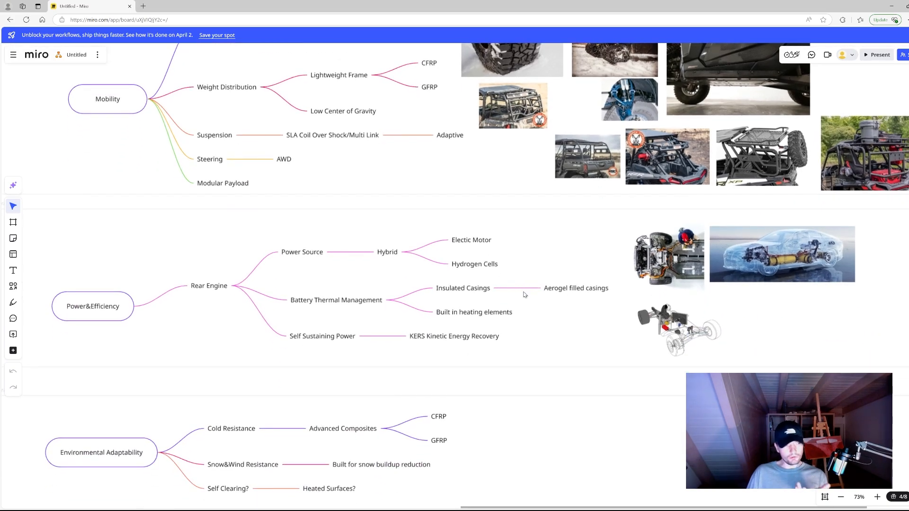
drag(526, 390, 531, 243)
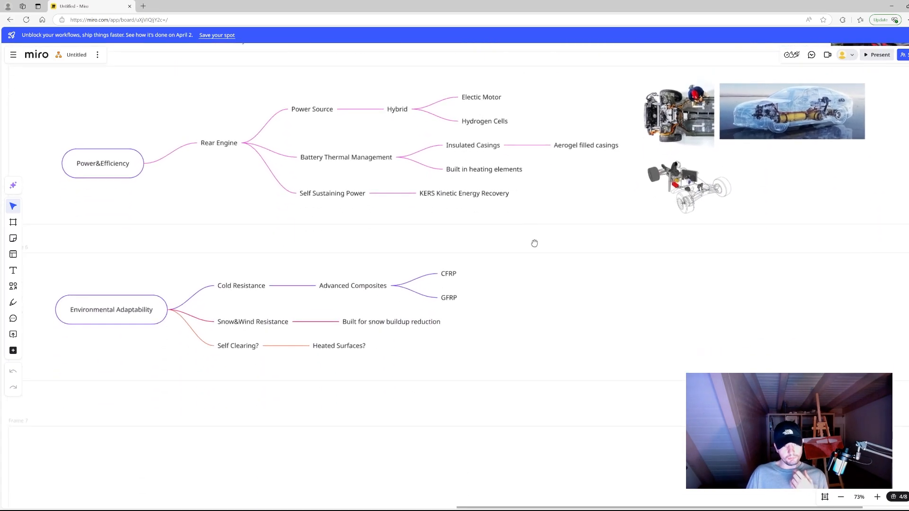
scroll(539, 305, down, 2)
drag(599, 335, 531, 264)
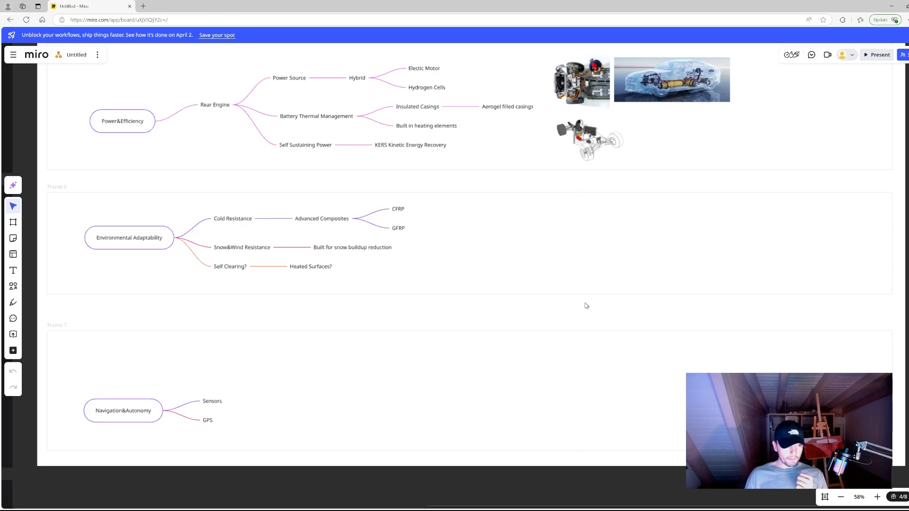
scroll(586, 306, down, 2)
drag(579, 298, 585, 377)
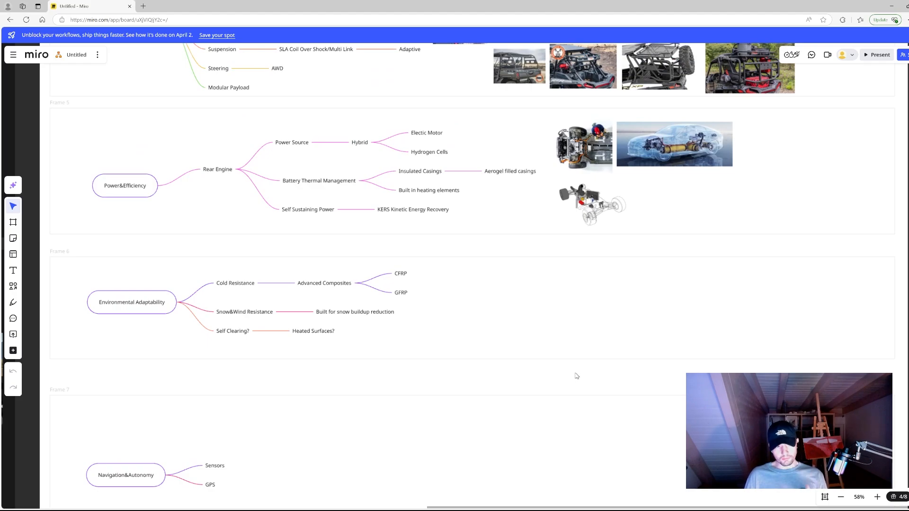
drag(564, 261, 597, 402)
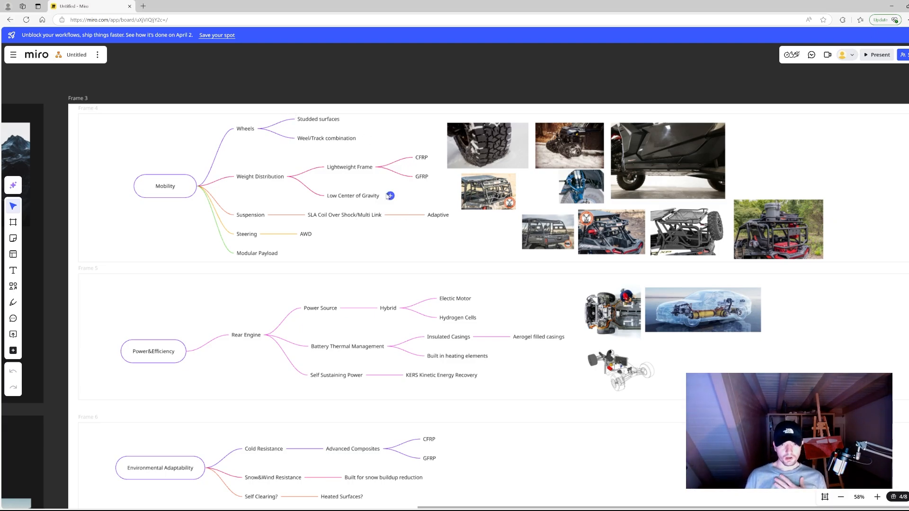
Examine the Mobility mind map's wheels, weight distribution, suspension, steering and modular payload branches.
scroll(450, 276, right, 1)
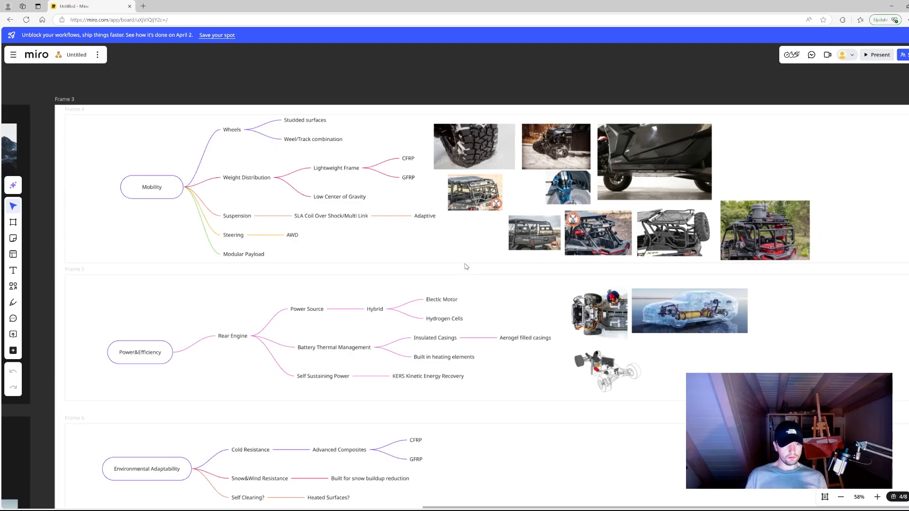
scroll(466, 267, down, 1)
scroll(467, 270, up, 2)
drag(463, 271, 470, 347)
drag(225, 265, 240, 260)
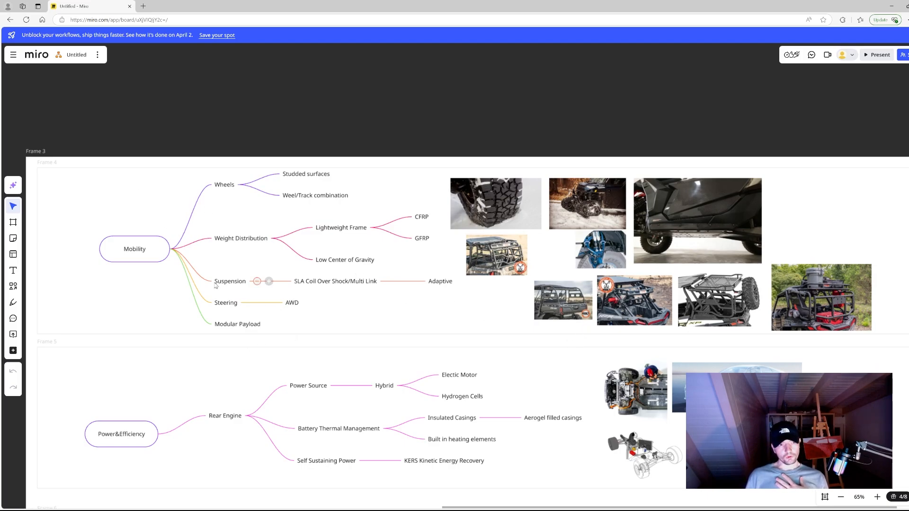
click(246, 510)
Examine the Environmental Adaptability mind map, especially the Cold Resistance branch with its advanced composites CFRP and GFRP.
scroll(366, 287, down, 6)
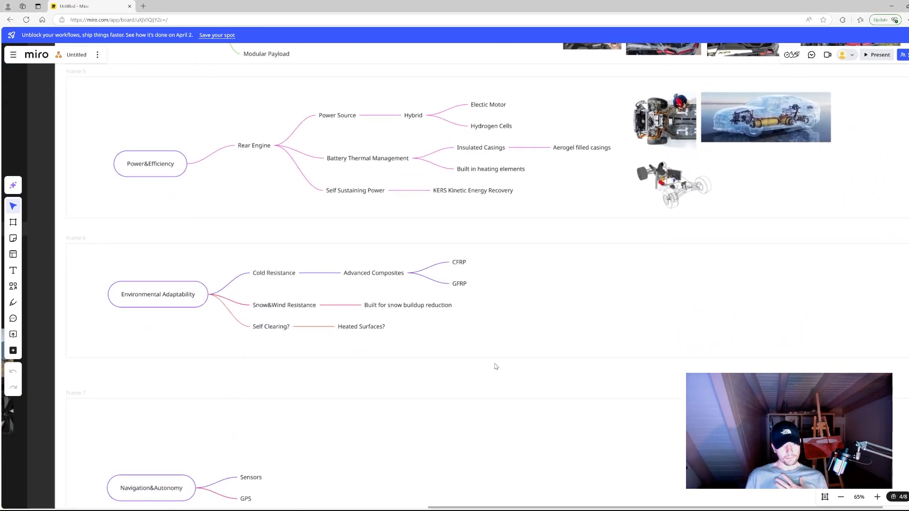
scroll(499, 305, up, 1)
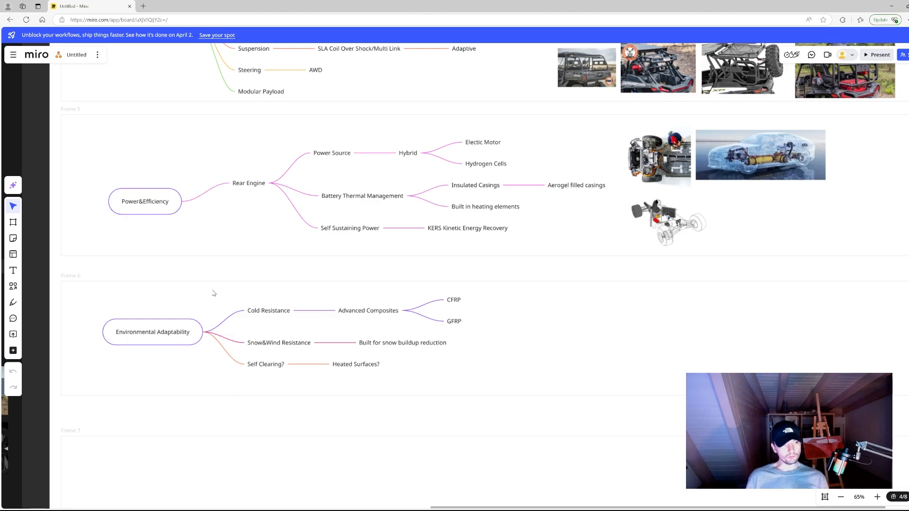
drag(211, 292, 560, 314)
drag(405, 314, 308, 302)
scroll(507, 324, right, 3)
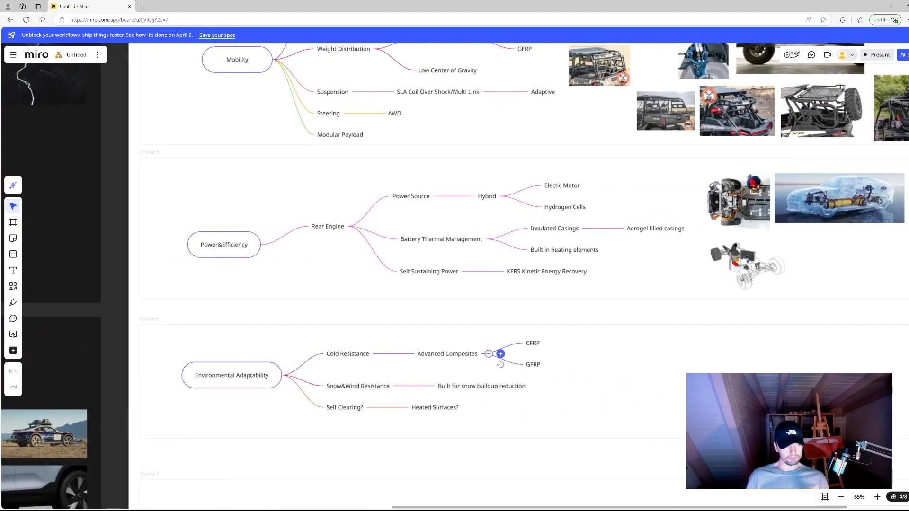
drag(614, 394, 586, 420)
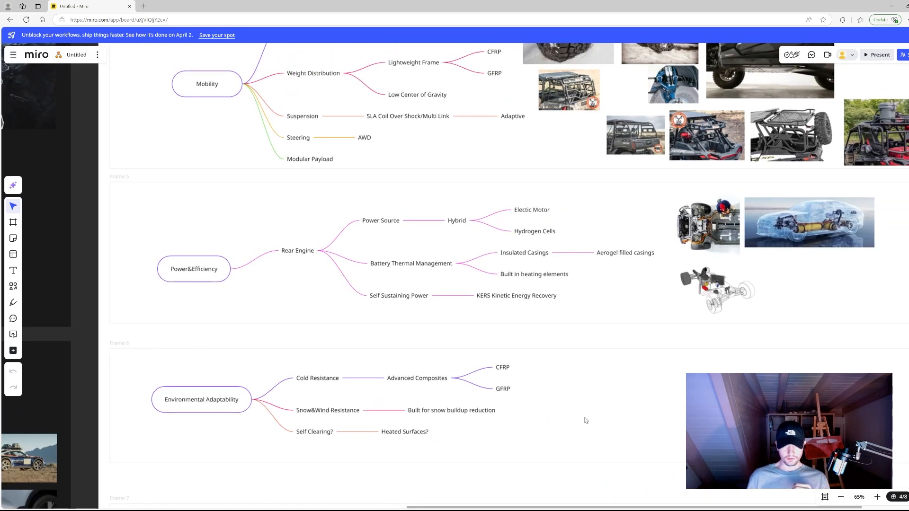
scroll(645, 391, right, 2)
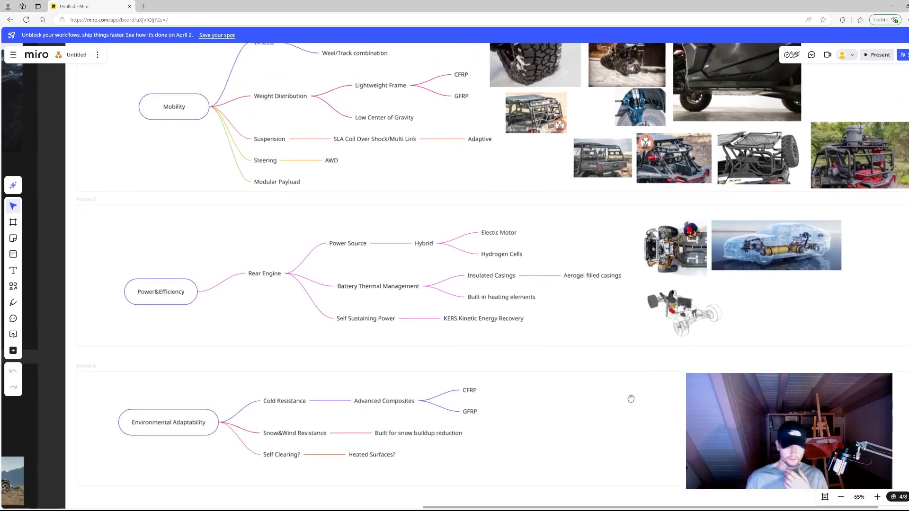
Review the Mobility mind map together with its studded tyre, track, suspension and roll-cage reference images.
scroll(631, 399, down, 3)
scroll(596, 305, up, 5)
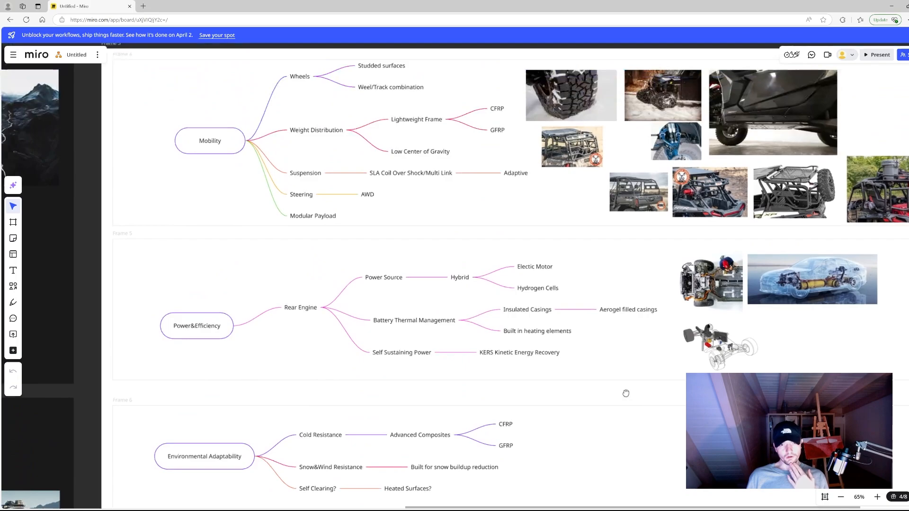
scroll(454, 284, right, 2)
scroll(454, 283, up, 1)
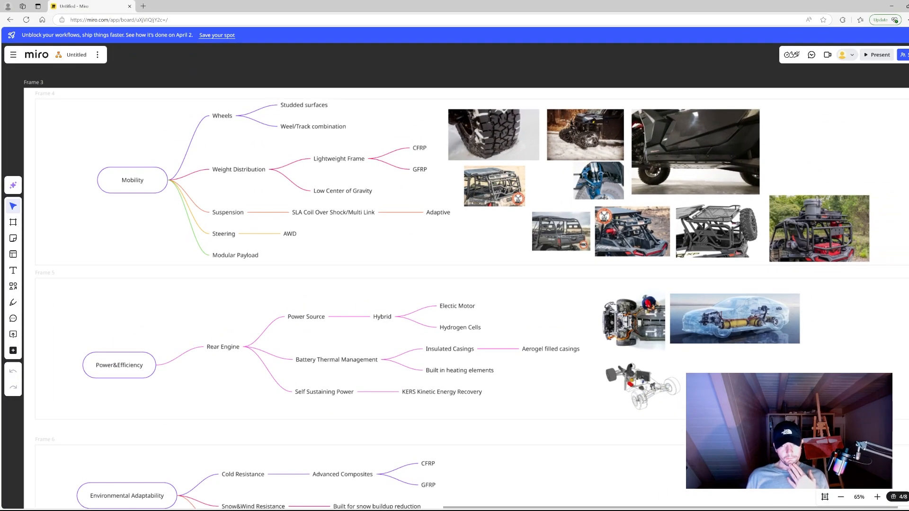
scroll(730, 327, left, 1)
scroll(730, 327, up, 1)
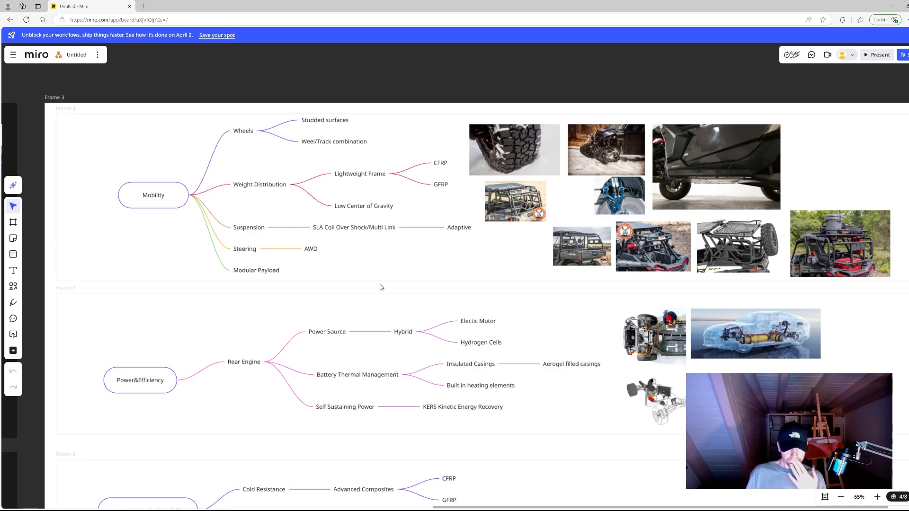
drag(381, 286, 396, 306)
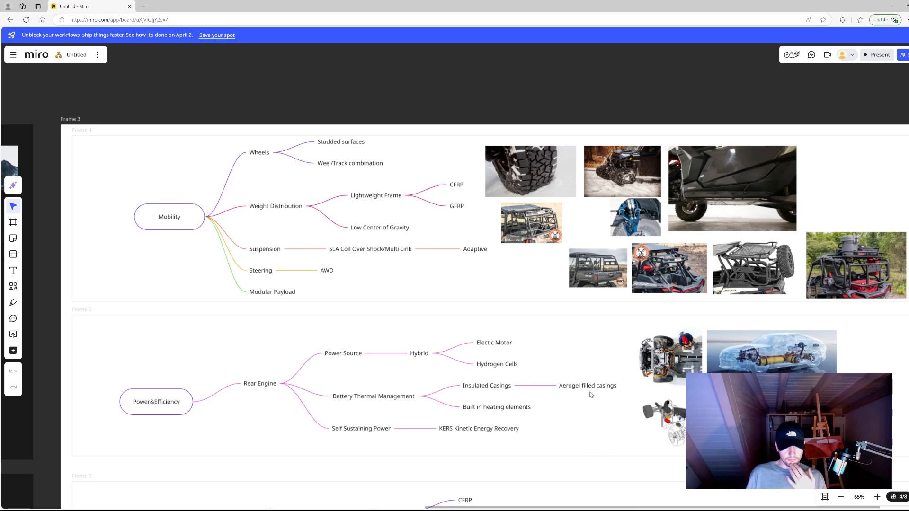
Examine the Power&Efficiency mind map's hybrid power source, battery thermal management and self-sustaining power branches.
drag(591, 394, 560, 331)
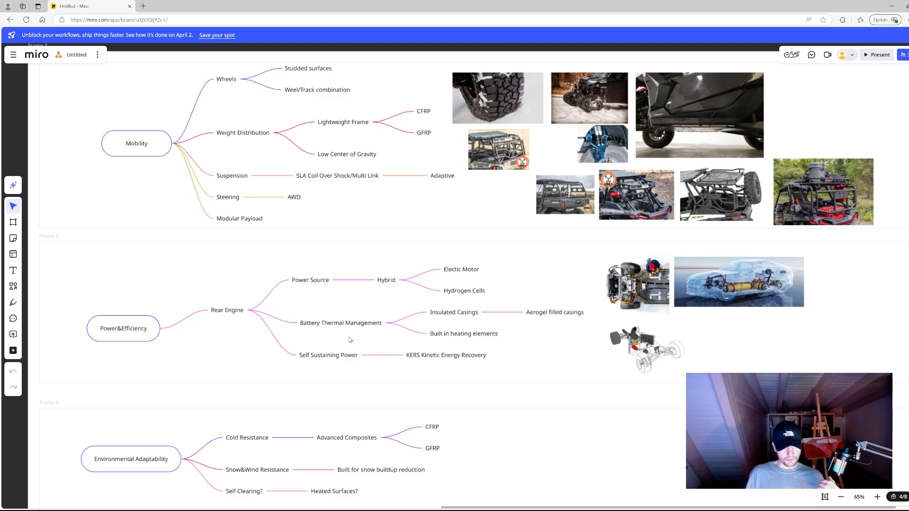
scroll(392, 464, up, 3)
scroll(435, 429, down, 1)
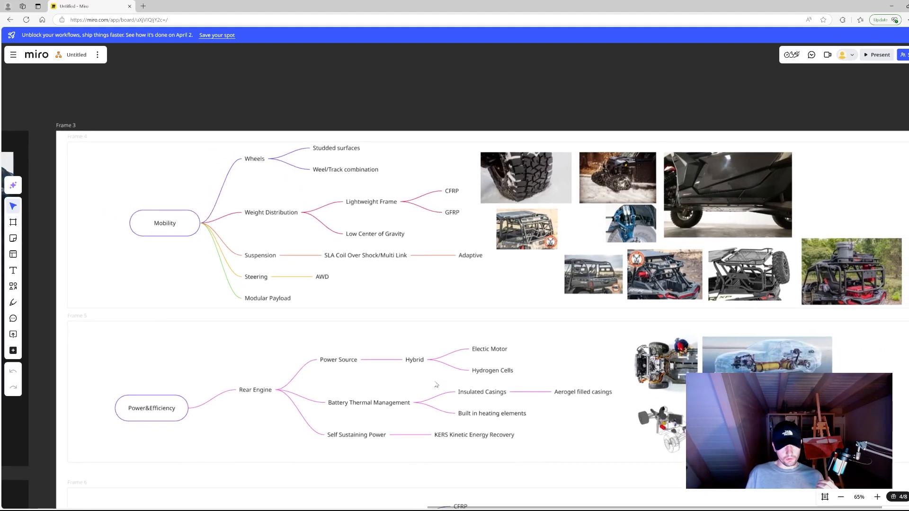
drag(317, 406, 290, 311)
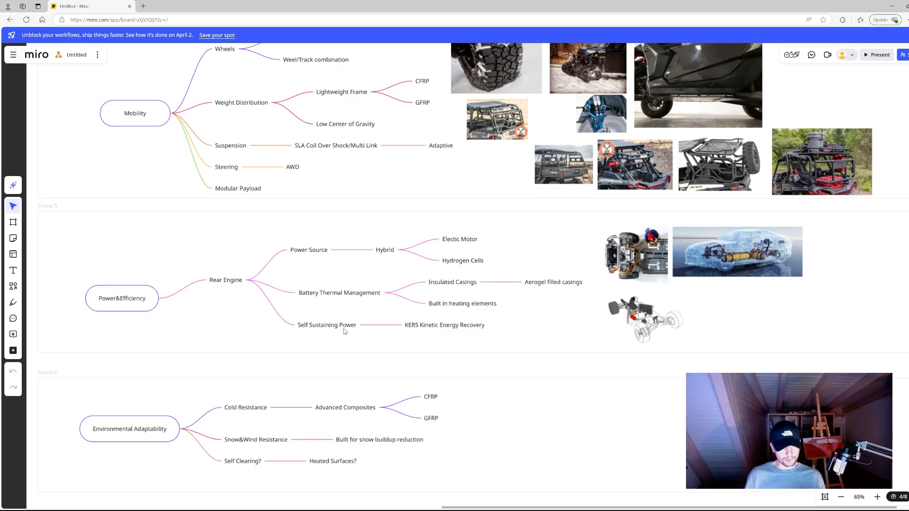
drag(507, 380, 508, 402)
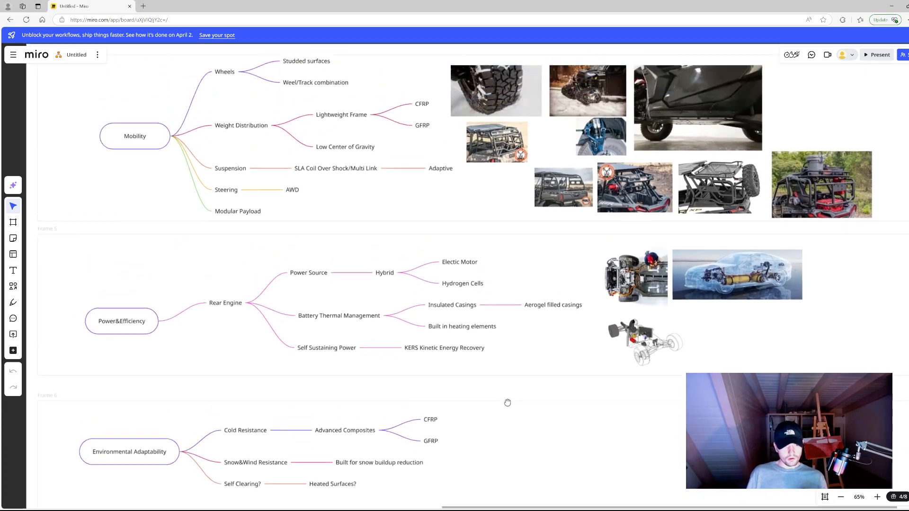
scroll(507, 402, up, 5)
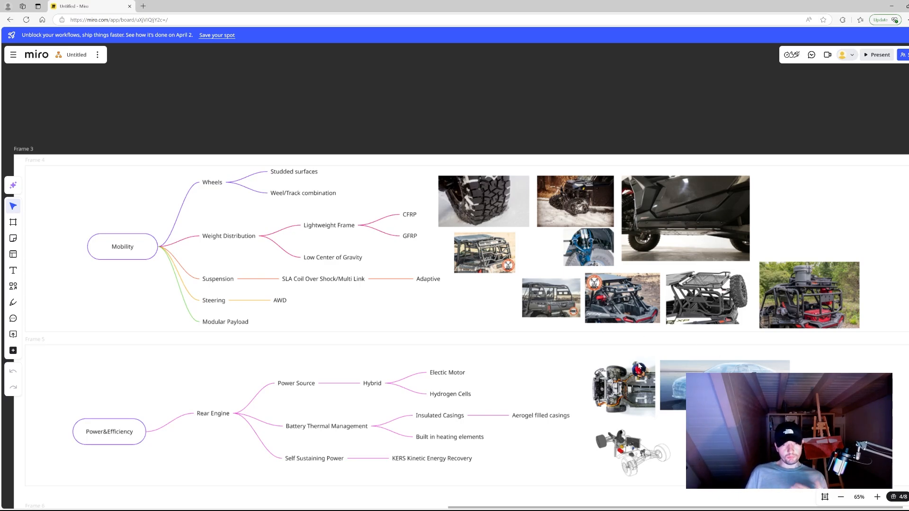
Examine the chassis, transparent car and rear-engine drivetrain images beside the Power&Efficiency mind map.
drag(639, 305, 629, 225)
drag(465, 346, 517, 419)
drag(615, 371, 645, 272)
scroll(634, 314, up, 1)
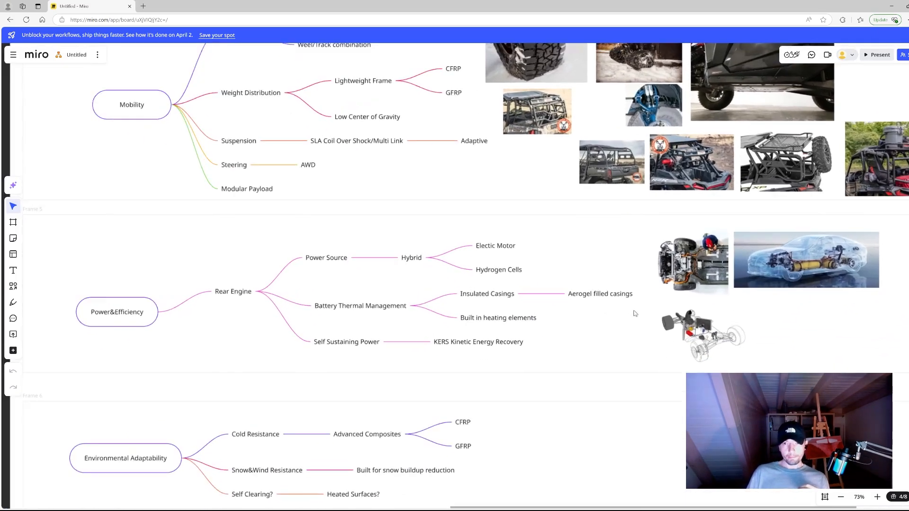
scroll(638, 318, down, 1)
drag(745, 169, 663, 238)
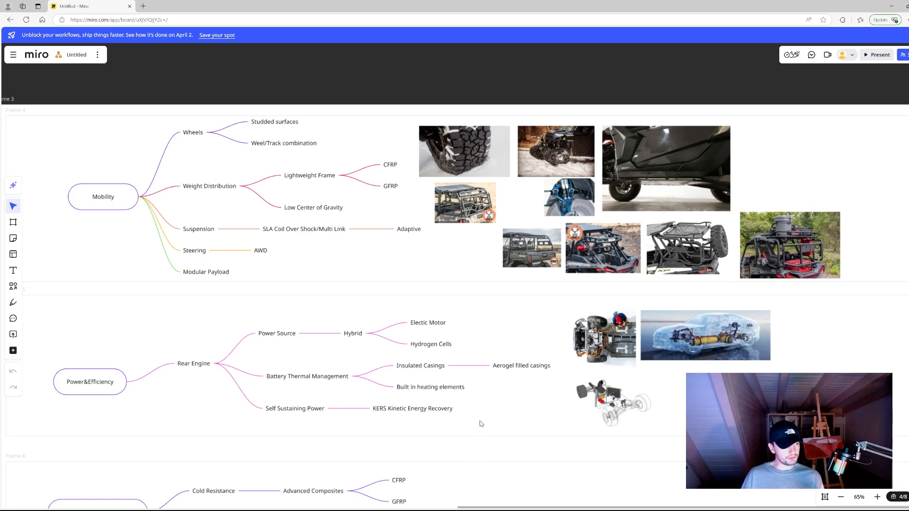
Review the Environmental Adaptability branches on cold, snow and self-clearing, plus the Sensors and GPS branches of Navigation&Autonomy.
drag(482, 417, 490, 334)
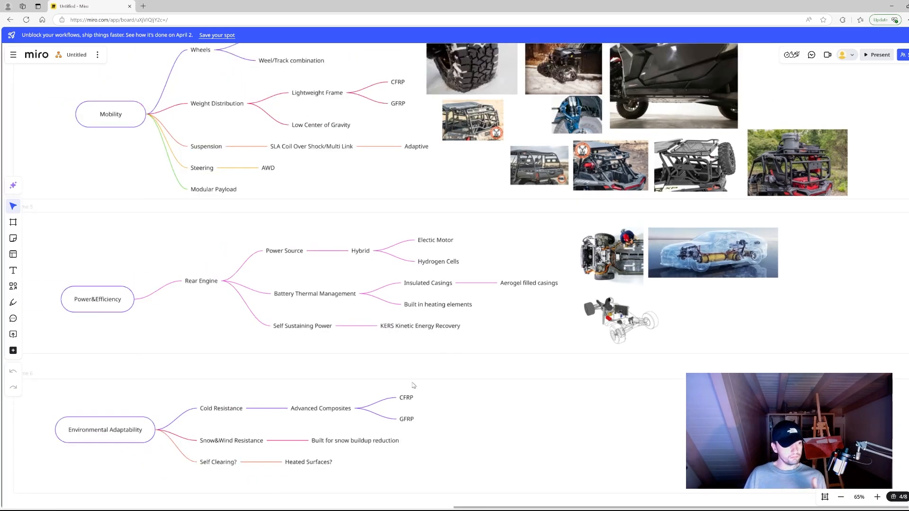
drag(415, 385, 494, 355)
scroll(548, 402, down, 2)
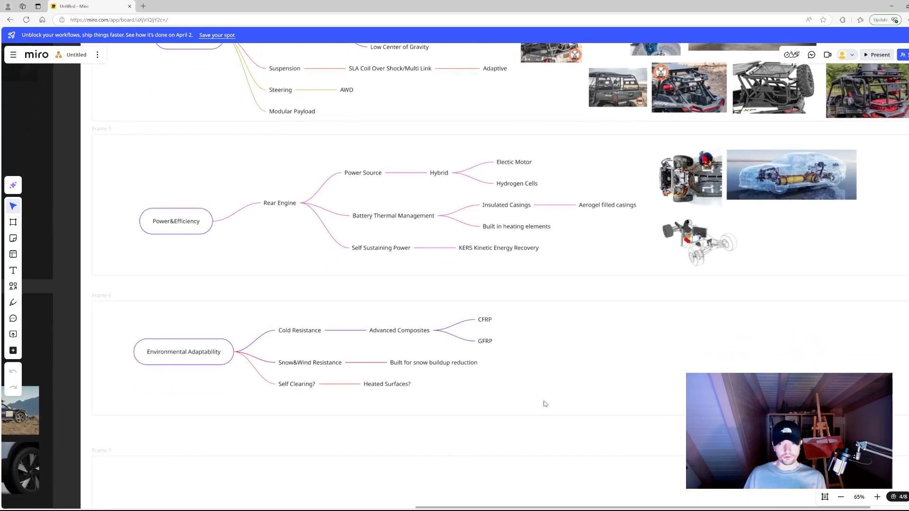
scroll(545, 404, up, 1)
drag(545, 402, 575, 207)
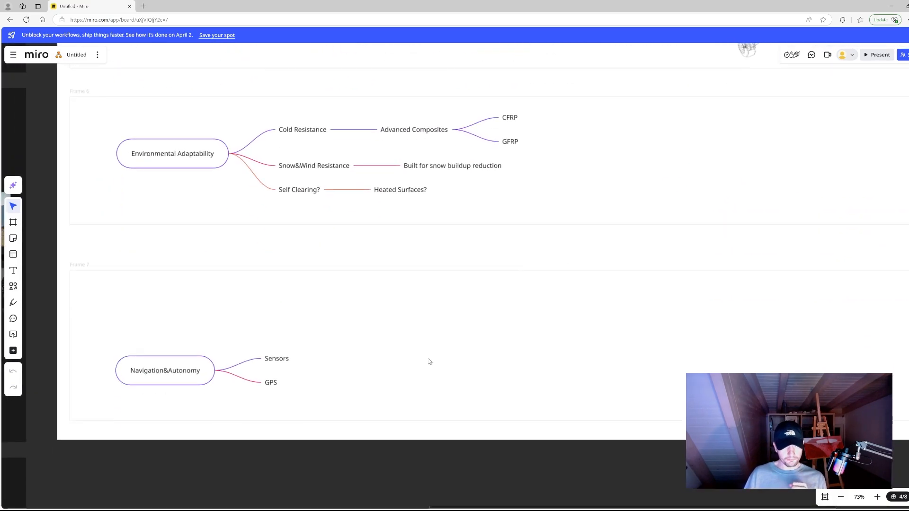
drag(413, 363, 430, 448)
scroll(439, 434, down, 3)
scroll(422, 407, down, 1)
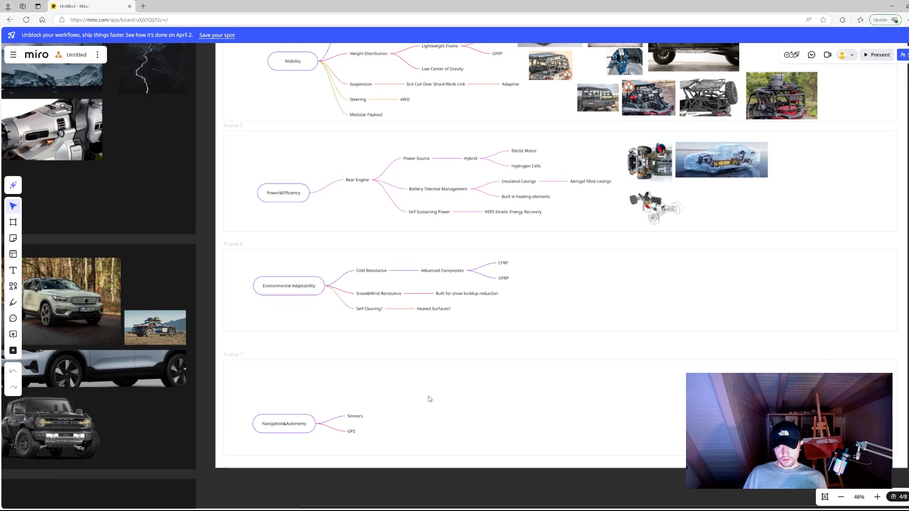
Look over the Mobility, Power&Efficiency and Environmental Adaptability mind maps once more.
scroll(429, 330, up, 1)
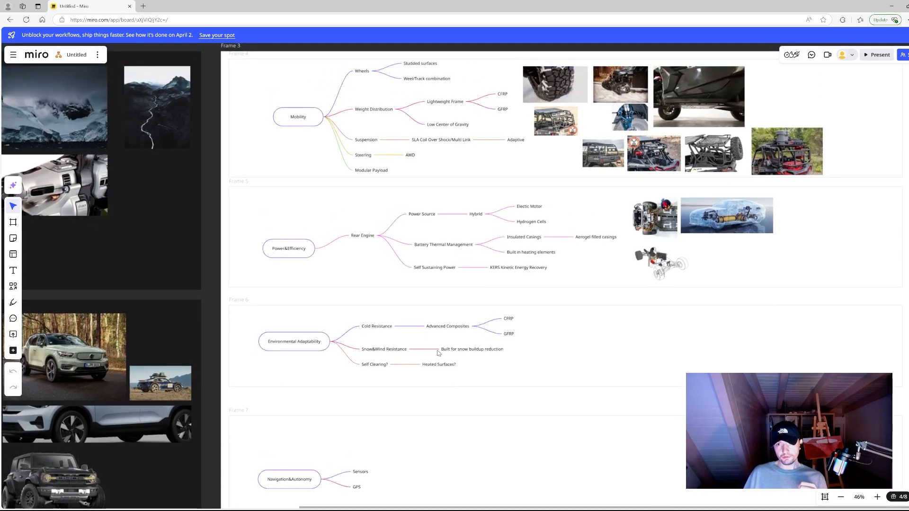
scroll(438, 355, up, 1)
drag(260, 363, 328, 386)
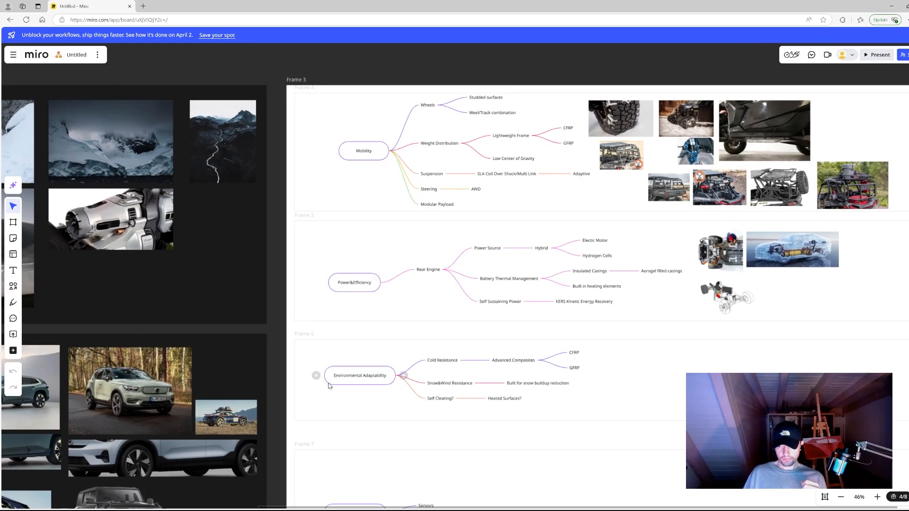
drag(329, 386, 284, 419)
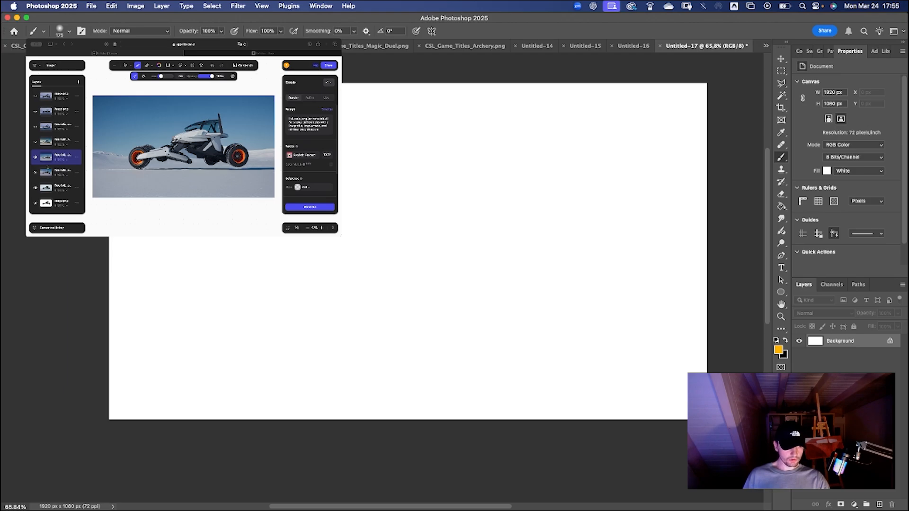
Switch to Photoshop and paste in the orange-wheel and blue-wheel vehicle renders, copied from the browser rendering app, as separate layers.
click(35, 158)
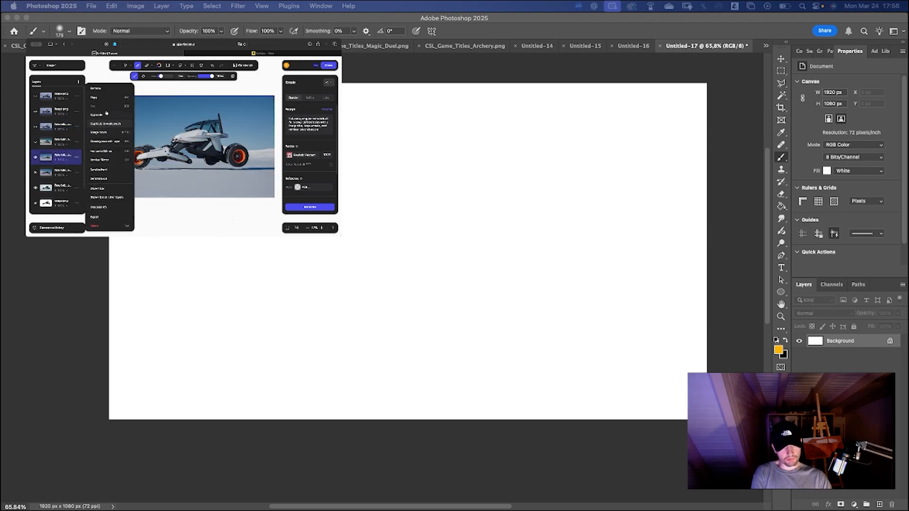
click(246, 356)
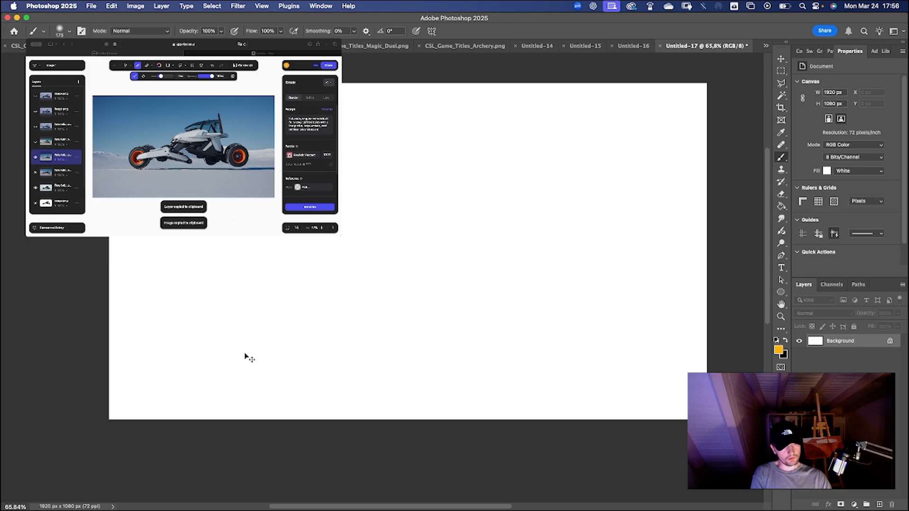
key(super+v)
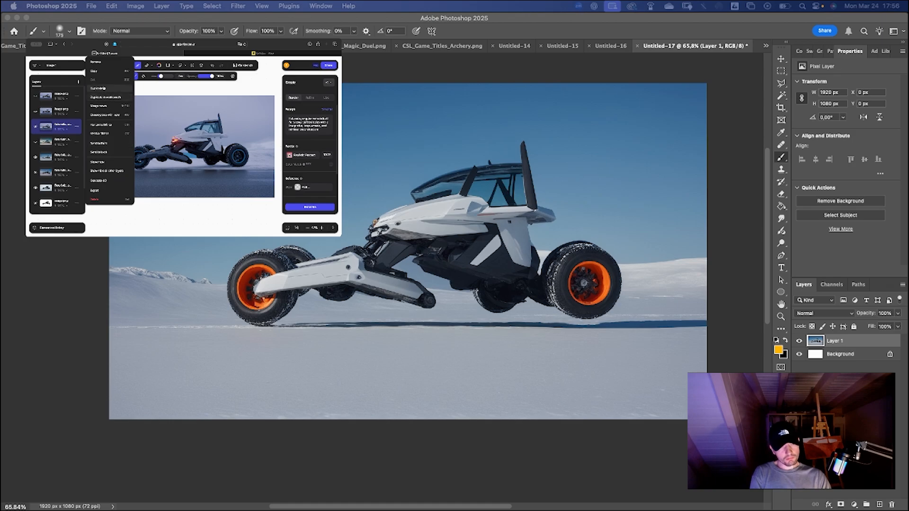
click(102, 74)
click(161, 255)
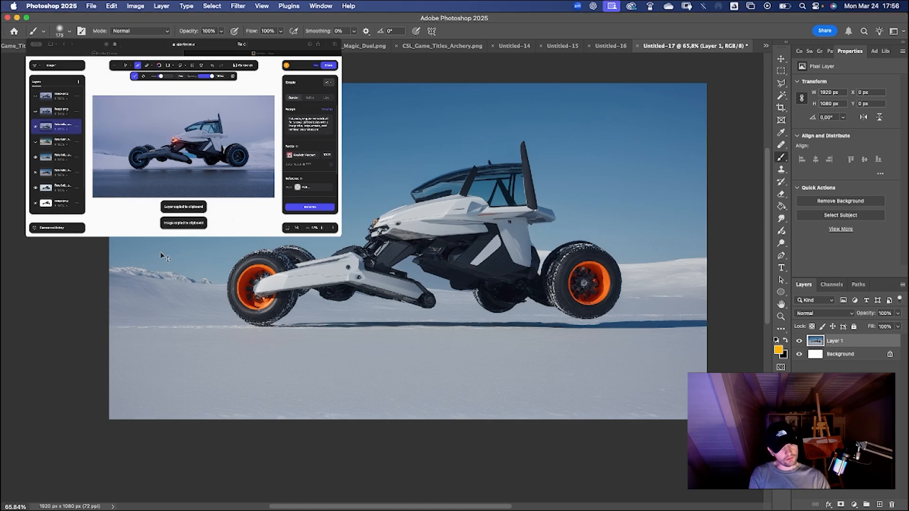
key(super+v)
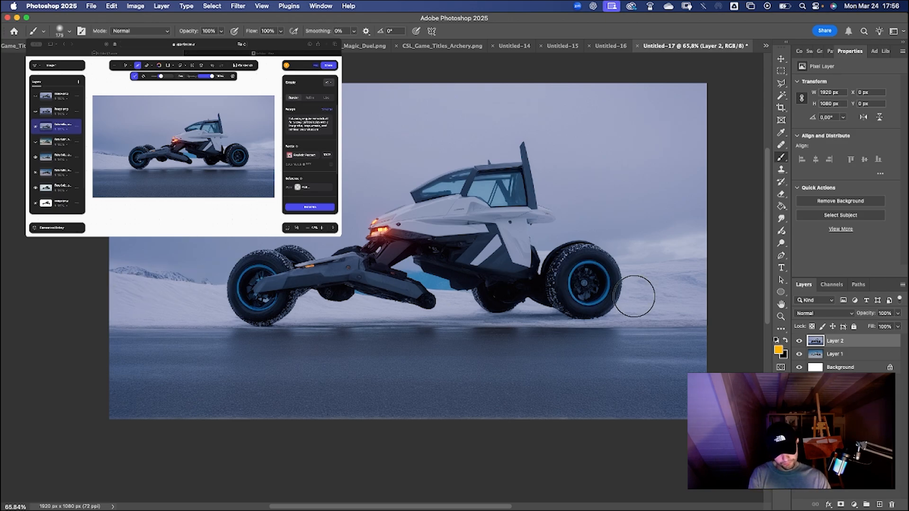
Move the orange-wheel render on Layer 1 above Layer 2 and add a layer mask to it.
click(799, 341)
click(799, 341)
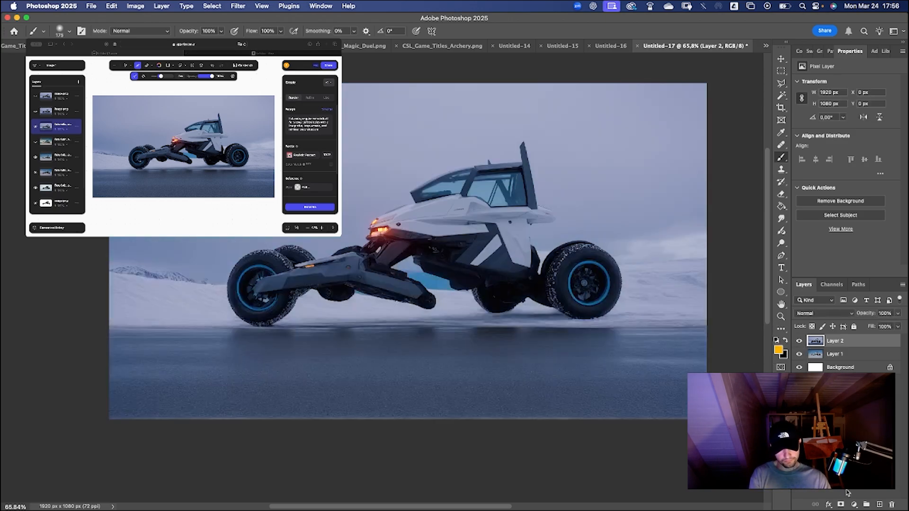
drag(838, 352, 839, 337)
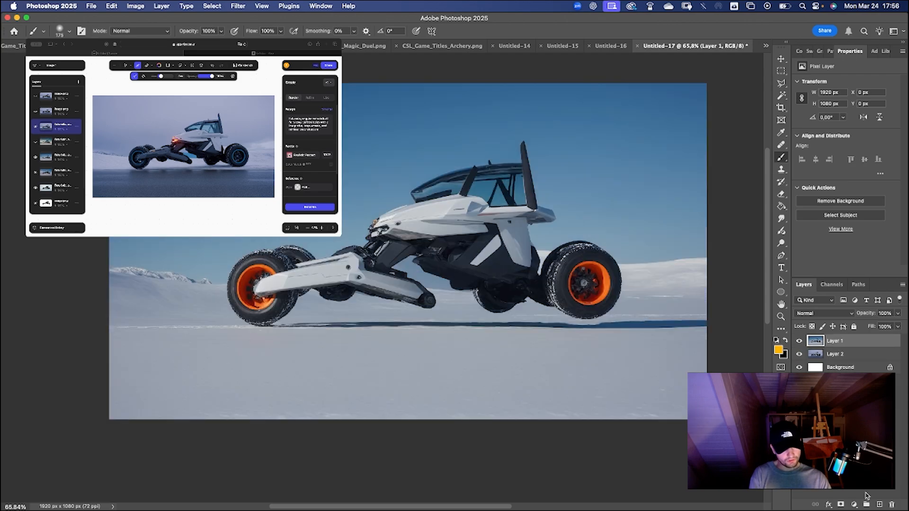
click(841, 504)
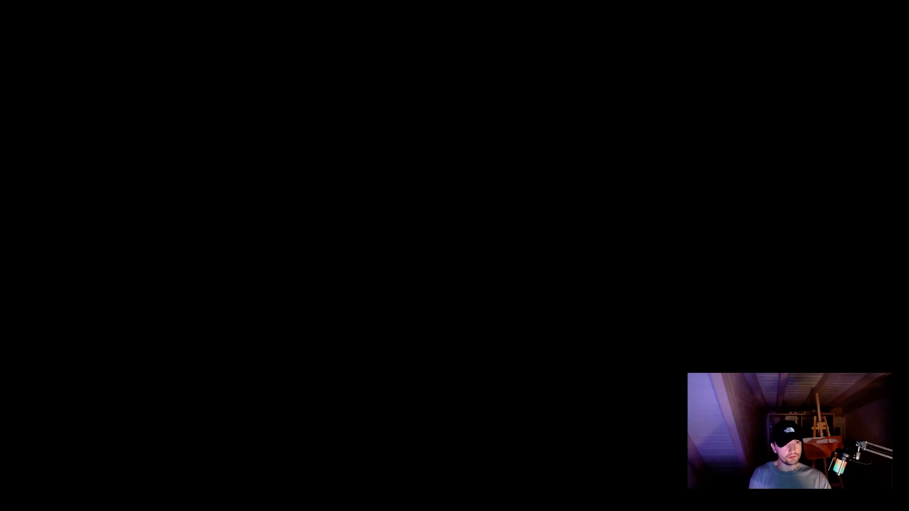
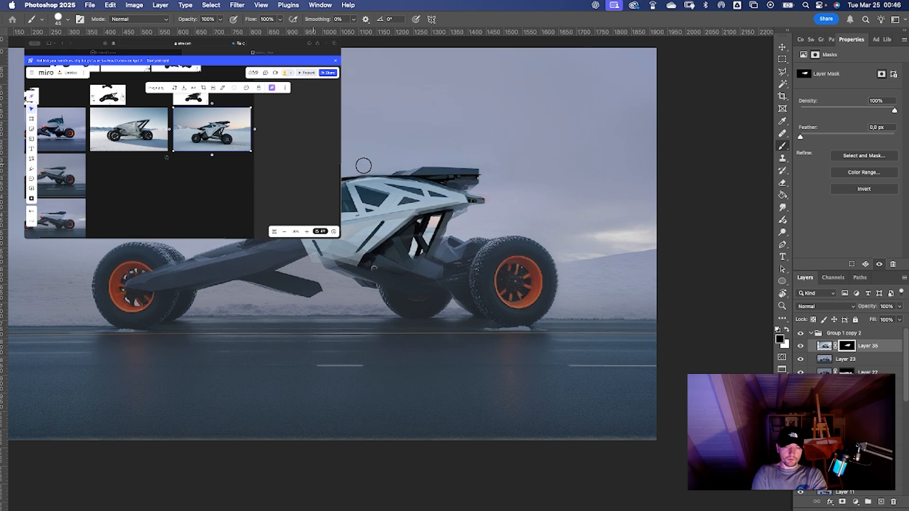
Undo the last mask stroke and, on a new layer above Layer 35, paint over the cabin windows and struts with sampled body colours.
key(cmd+z)
key(cmd+shift+alt+n)
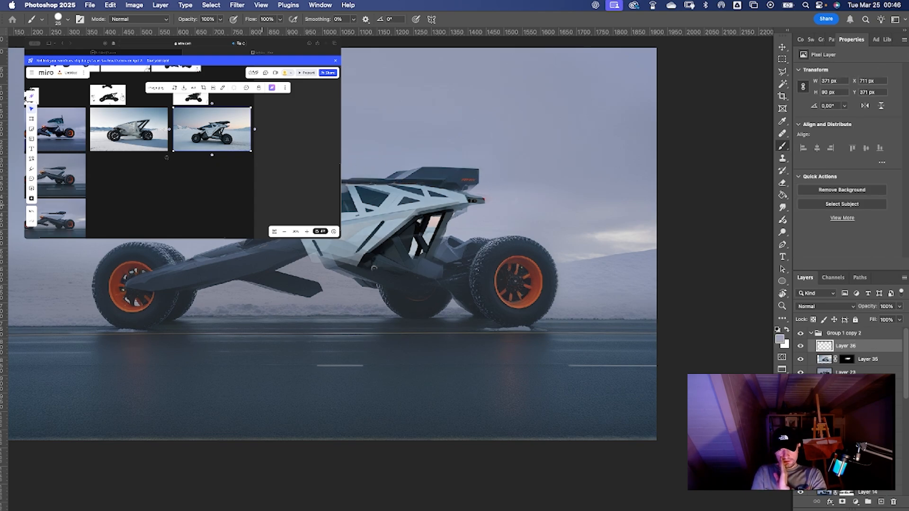
key(bracketright)
key(bracketright)
alt+click(388, 200)
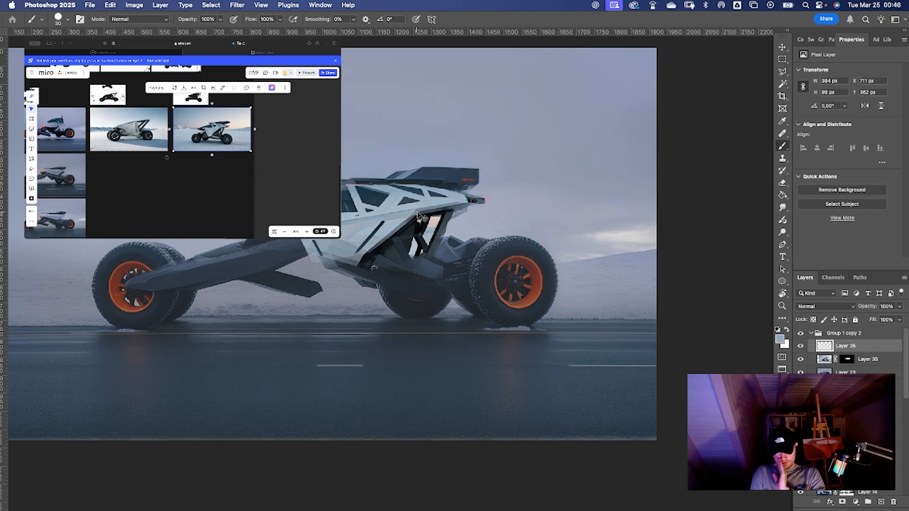
alt+click(356, 196)
drag(353, 191, 457, 197)
alt+click(402, 210)
mouse_move(357, 211)
mouse_down()
mouse_move(407, 200)
mouse_move(384, 191)
mouse_move(365, 199)
mouse_move(421, 200)
mouse_up()
Paint the vehicle's upper body dark blue-grey from the cabin to the tail and touch up the rear suspension area.
key(r)
drag(397, 355, 229, 374)
key(b)
key(r)
click(488, 241)
key(Return)
key(b)
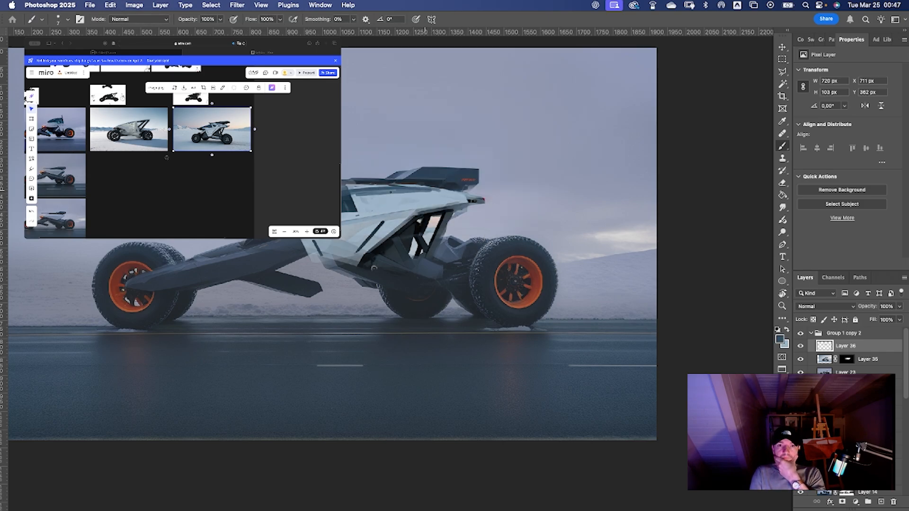
key(bracketright)
drag(454, 195, 354, 206)
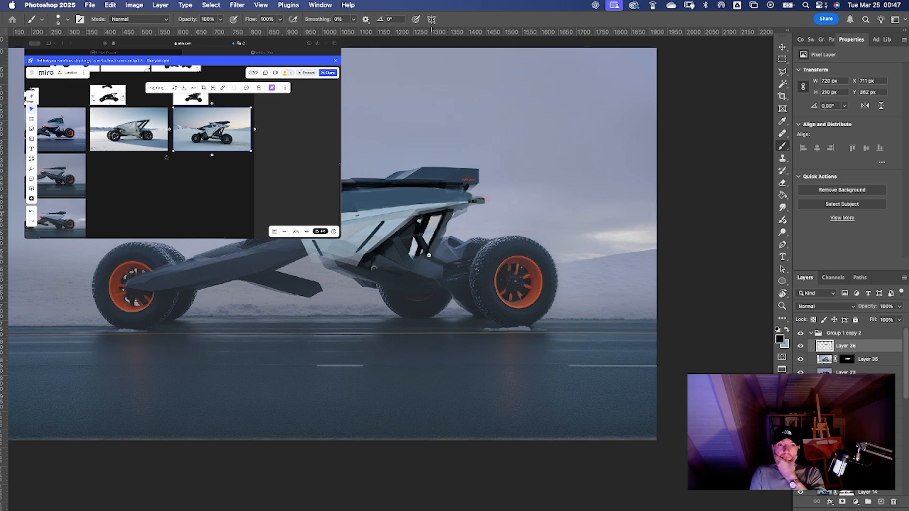
drag(455, 254, 470, 271)
Paint white on Layer 35's mask to bring in its lower body and rear suspension parts.
key(z)
mouse_move(388, 272)
mouse_down()
mouse_move(310, 258)
mouse_move(401, 284)
mouse_up()
key(b)
key(bracketright)
key(bracketright)
key(bracketright)
click(846, 359)
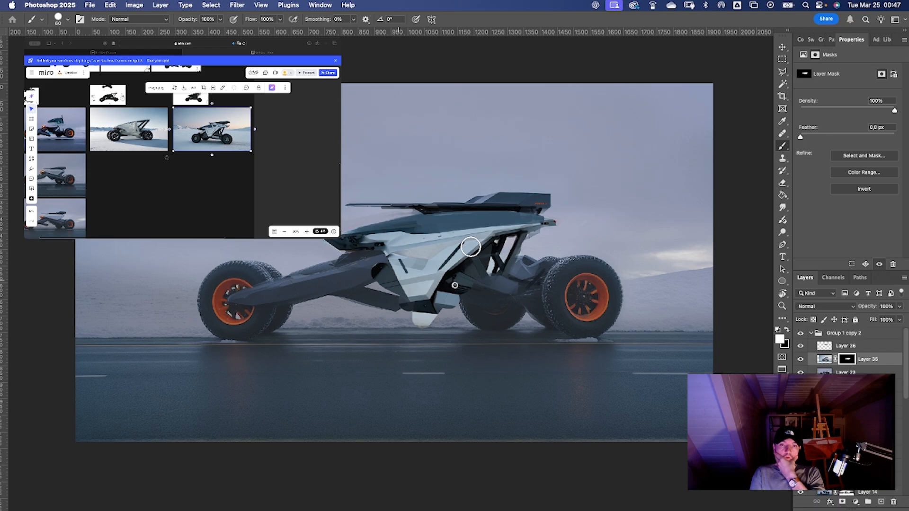
key(bracketright)
key(bracketright)
key(x)
key(x)
drag(449, 292, 531, 268)
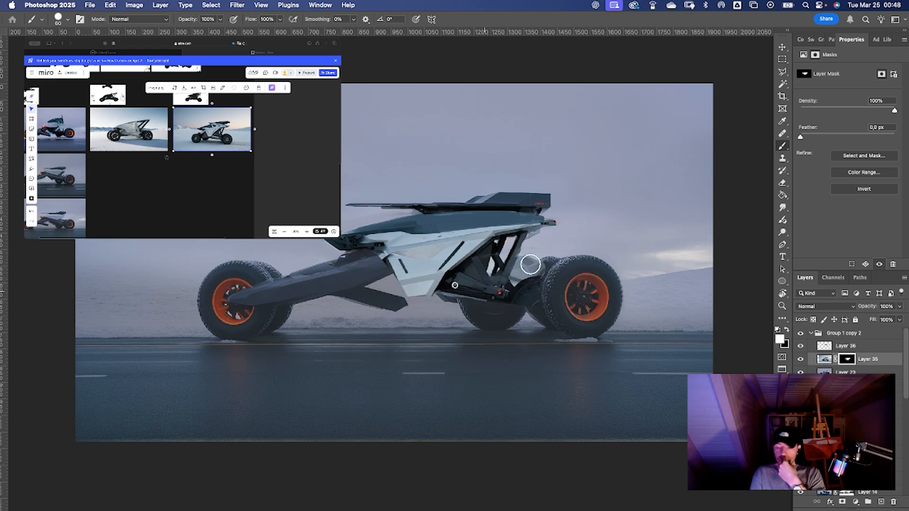
Paint black on Layer 35's mask to hide its stray parts around the rear wheel, undoing unwanted strokes.
key(x)
mouse_move(583, 238)
mouse_down()
mouse_move(529, 275)
mouse_move(586, 225)
mouse_move(550, 326)
mouse_up()
key(x)
key(super+z)
key(super+z)
key(x)
key(bracketright)
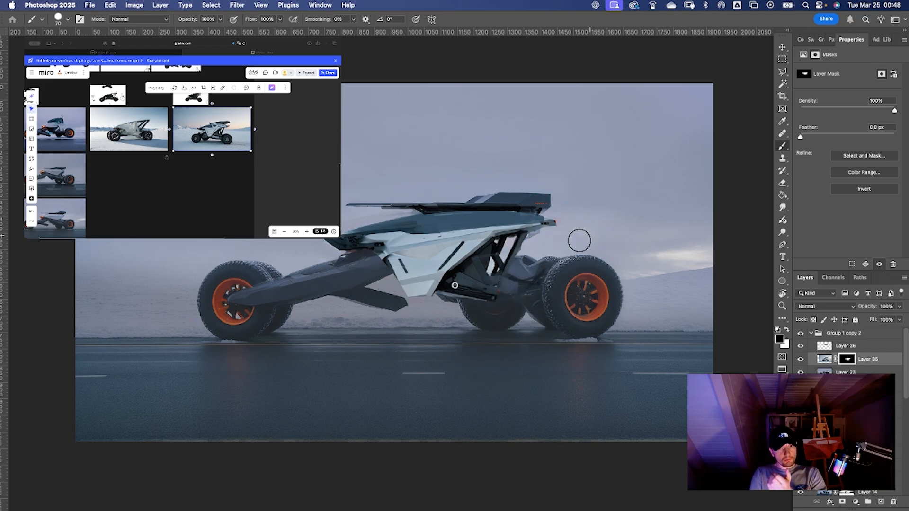
On Layer 36, paint out the lower support arm beneath the front beam with the background colour.
scroll(528, 332, down, 2)
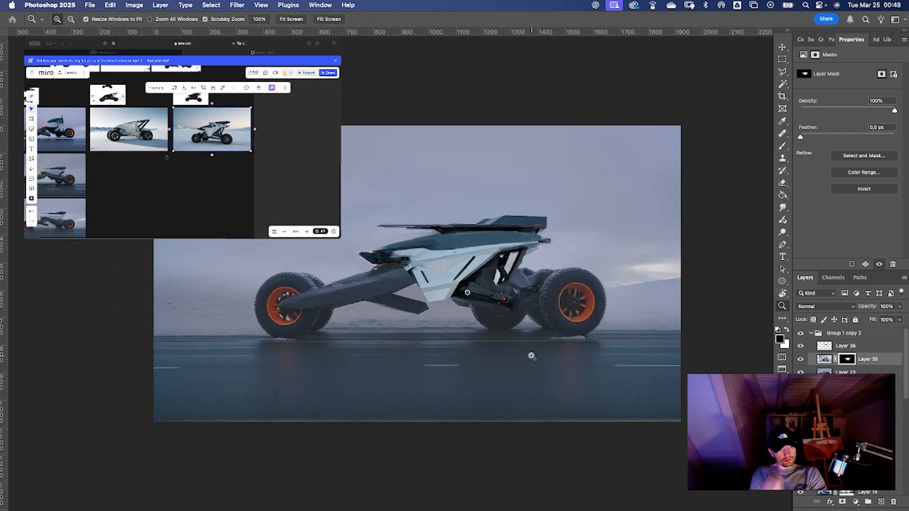
key(x)
key(alt+bracketright)
drag(402, 302, 352, 306)
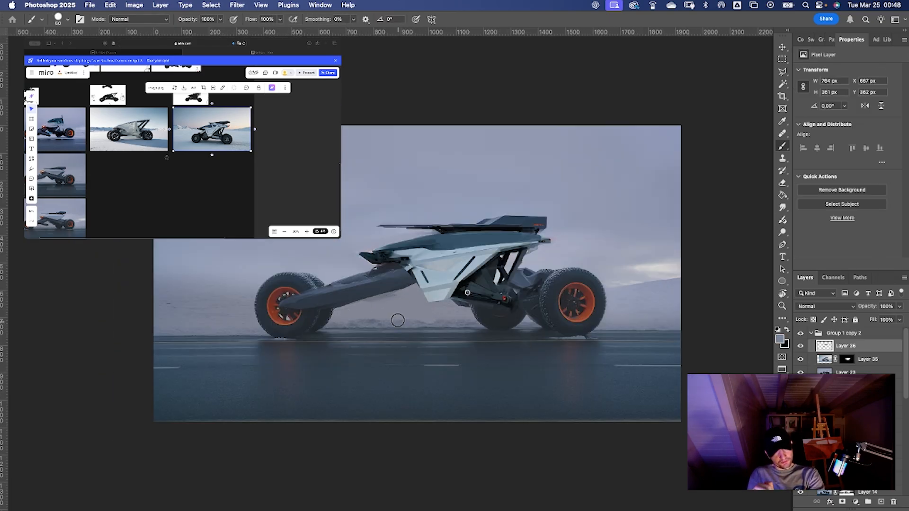
Merge the visible artwork into a new layer, copy the whole canvas and bring it into the browser rendering app.
key(ctrl+alt+shift+e)
key(super+a)
key(super+d)
click(103, 53)
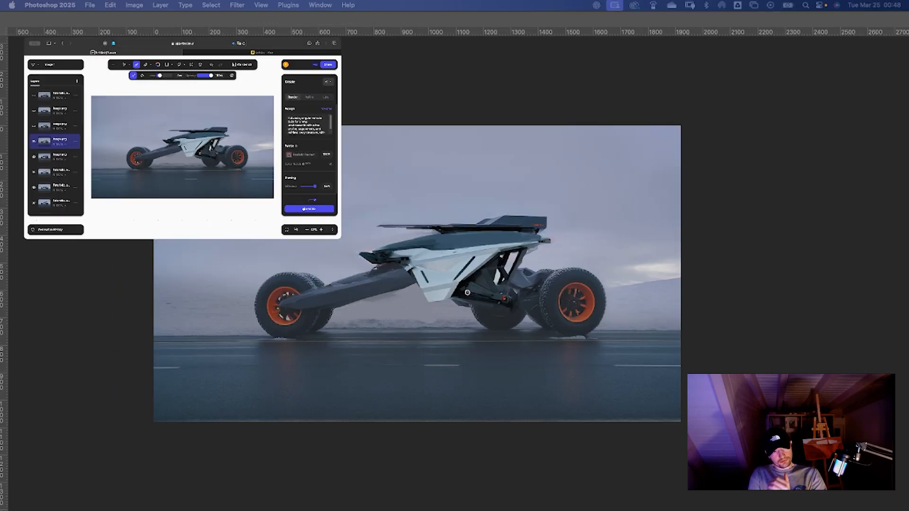
Generate new renders from the imported paintover, add the chosen result as a layer and adjust which layers are shown.
click(309, 208)
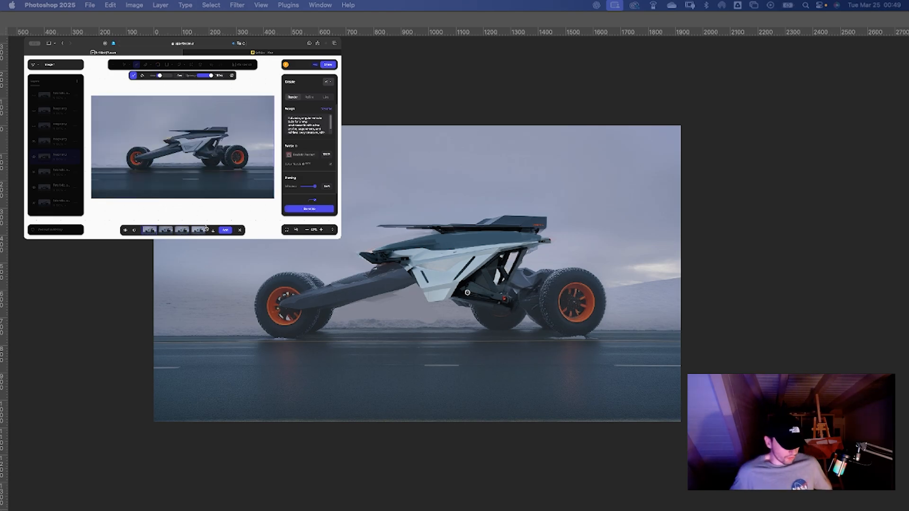
click(225, 230)
click(34, 141)
click(34, 157)
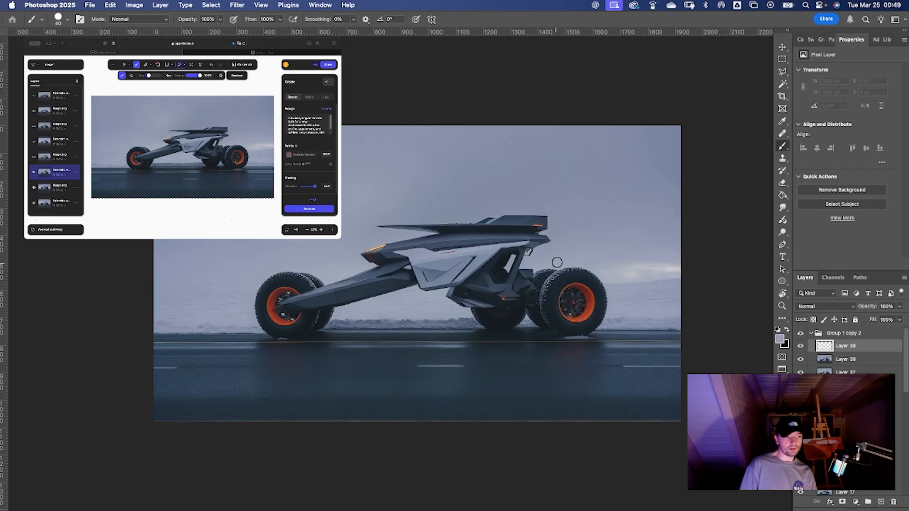
Paint out the far rear wheel on Layer 39 with background colour and select the whole canvas for copying.
drag(558, 262, 542, 280)
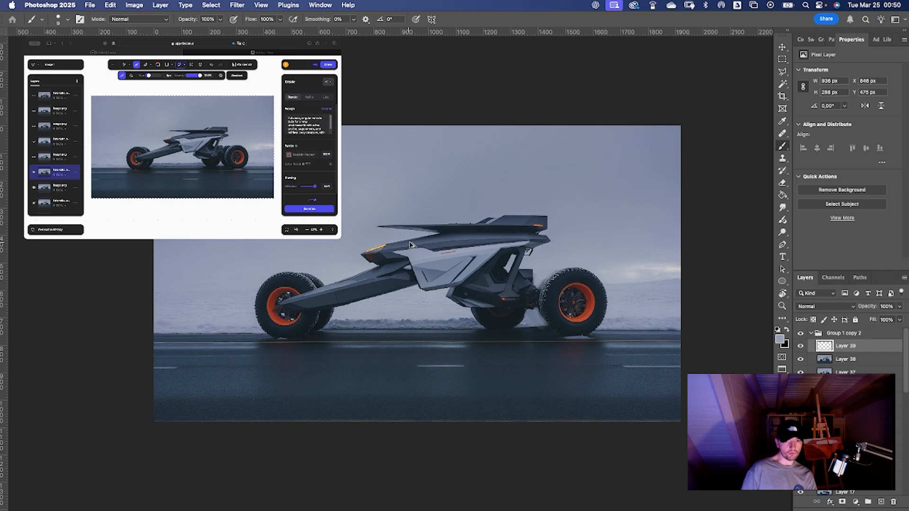
key(ctrl+a)
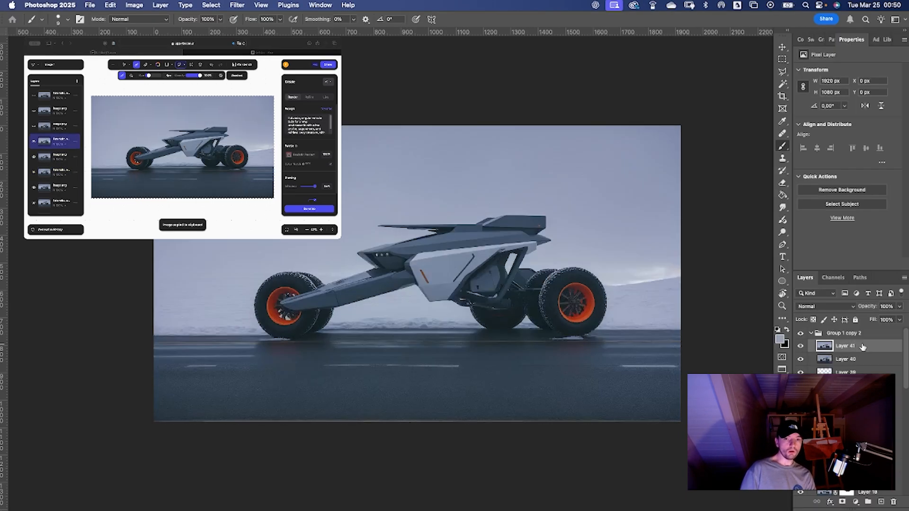
Compare Layer 41's render with the one beneath it, leave Layer 41 hidden and select Layer 40.
click(800, 346)
click(800, 346)
click(801, 346)
click(800, 346)
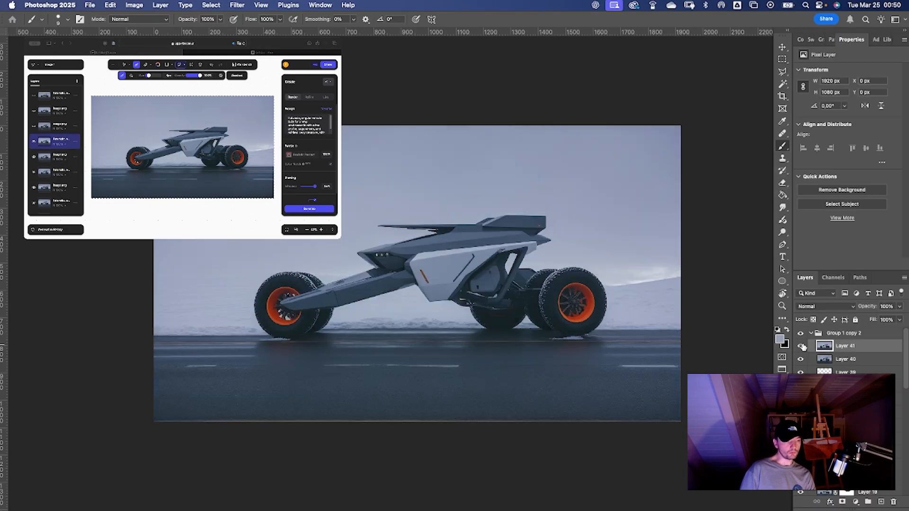
click(801, 346)
click(800, 346)
click(801, 345)
click(801, 346)
click(800, 346)
click(845, 359)
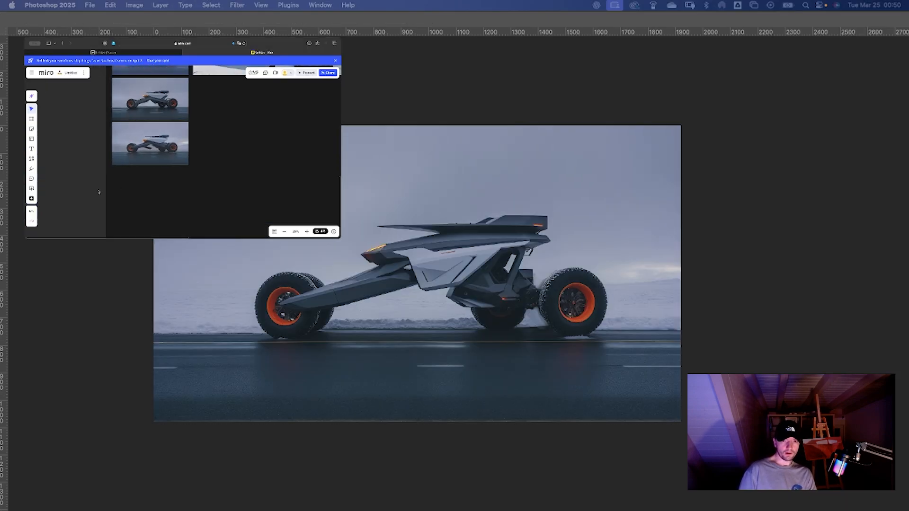
Place the copied render below the column of vehicle side views on the Miro board and scale it to their width.
click(142, 217)
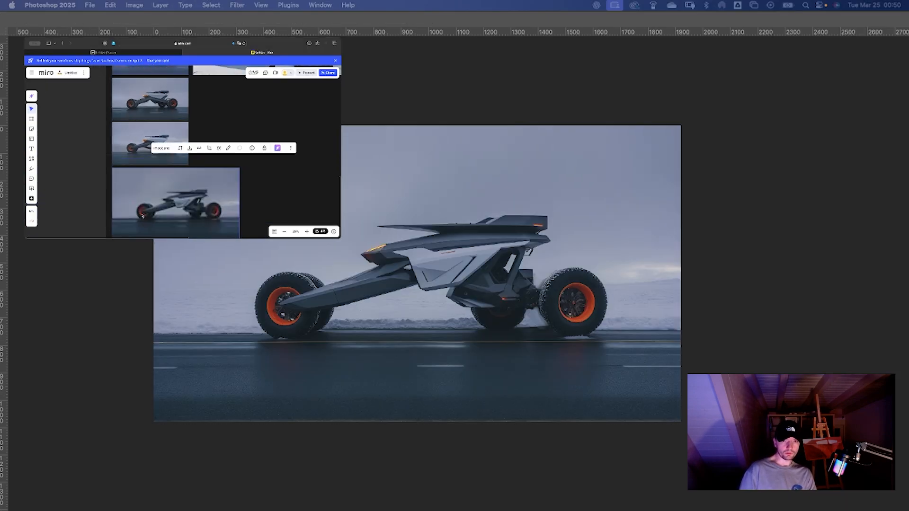
scroll(142, 216, down, 1)
drag(239, 217, 189, 191)
scroll(190, 191, down, 3)
click(76, 191)
scroll(76, 191, up, 4)
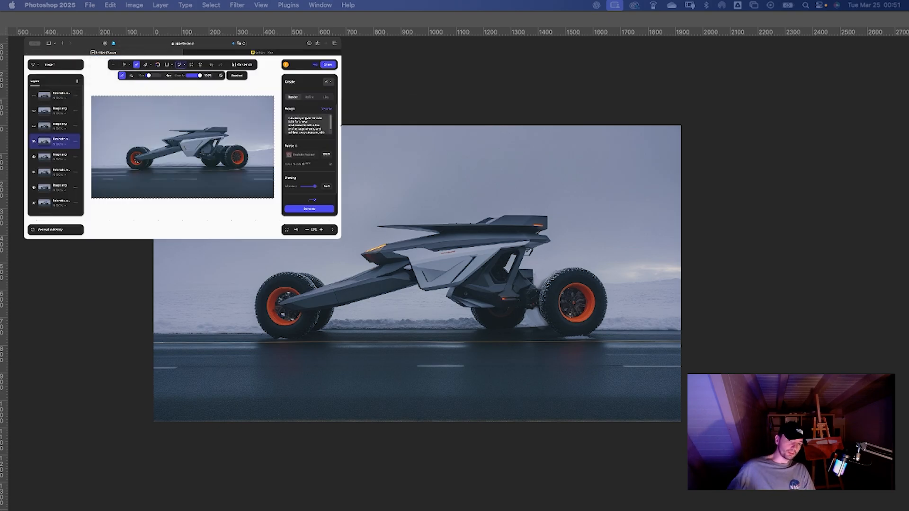
Return to Photoshop, duplicate the layer group Group 1 copy 2 and expand the copy.
key(Tab)
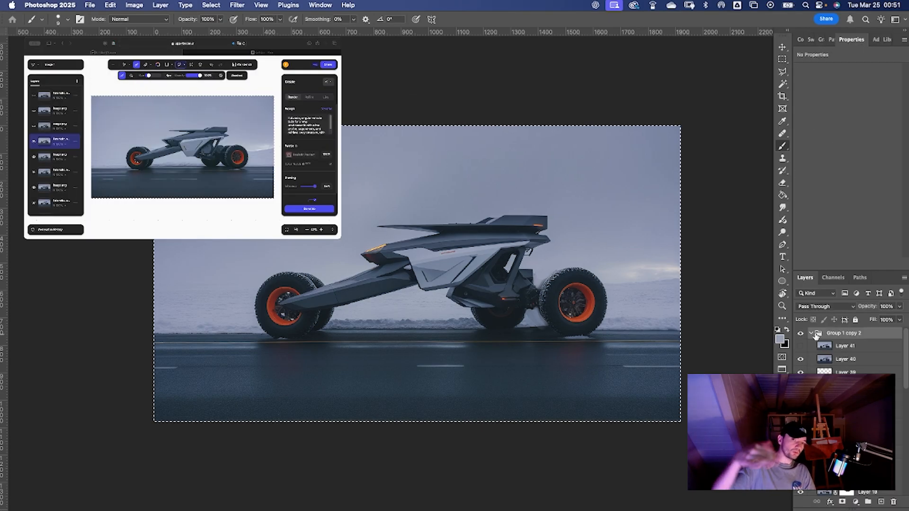
click(811, 333)
key(super+j)
click(811, 333)
click(811, 371)
shift+click(811, 381)
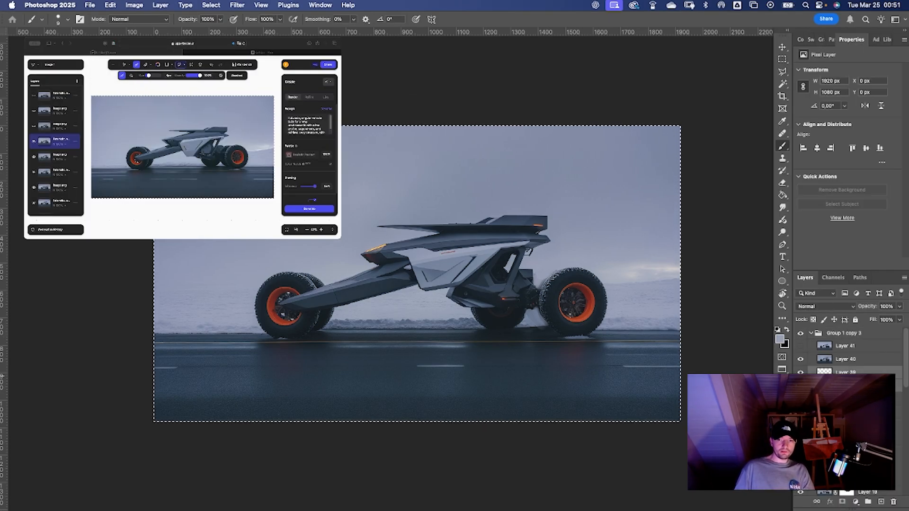
Clear the canvas selection and hide Layer 40 and Layer 39 in the duplicated group.
click(845, 358)
click(844, 372)
key(super+d)
drag(800, 358, 800, 386)
click(800, 388)
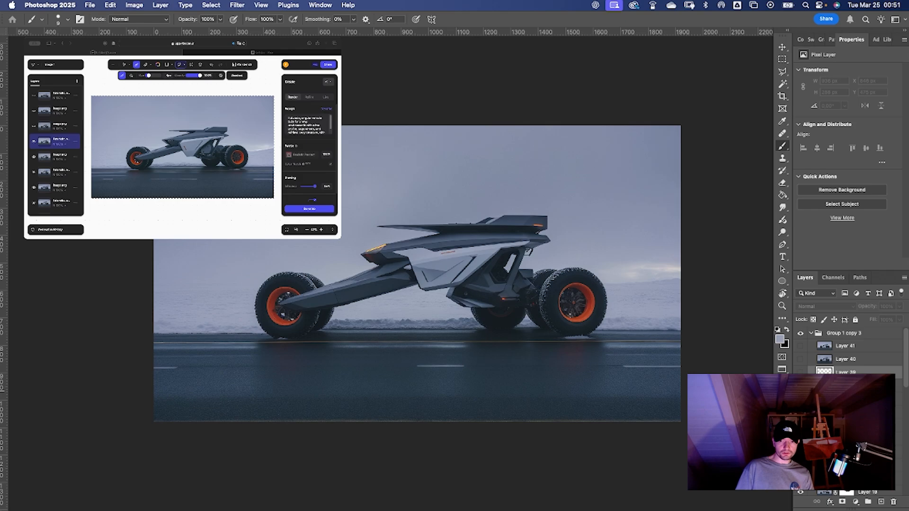
Create a new layer above Layer 40 and lasso the vehicle's upper body section, from the nose to the rear tip.
click(845, 385)
key(l)
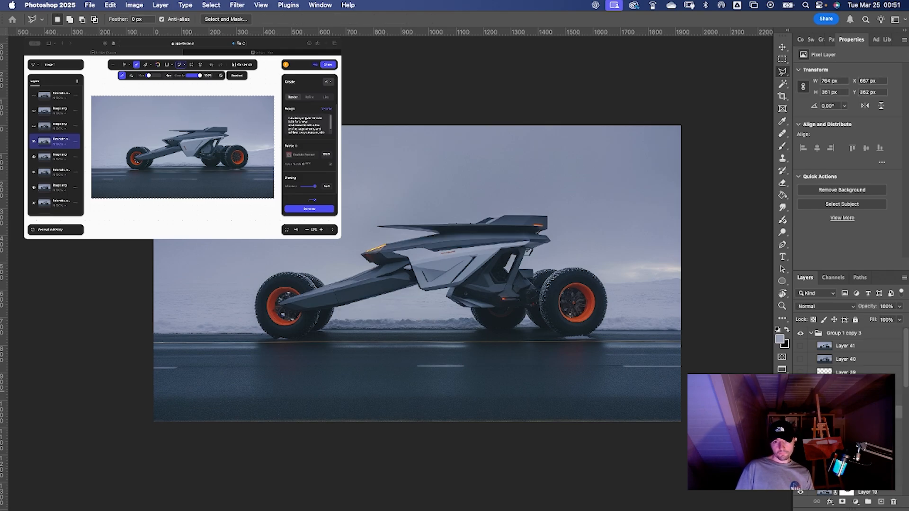
click(800, 346)
key(super+alt+shift+n)
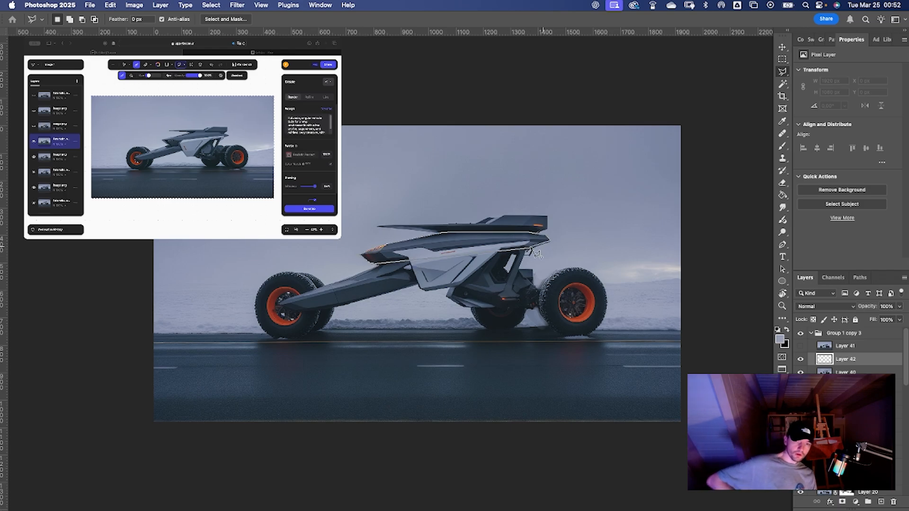
drag(536, 254, 532, 251)
key(b)
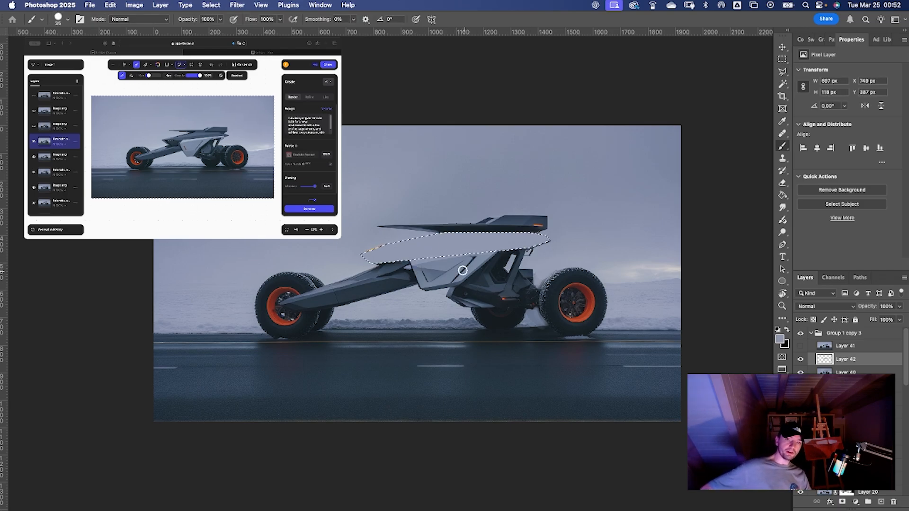
Try painting the outlined upper body in a lighter grey-blue, then undo the paint and clear the selection.
click(780, 339)
click(475, 190)
key(Return)
drag(457, 237, 431, 243)
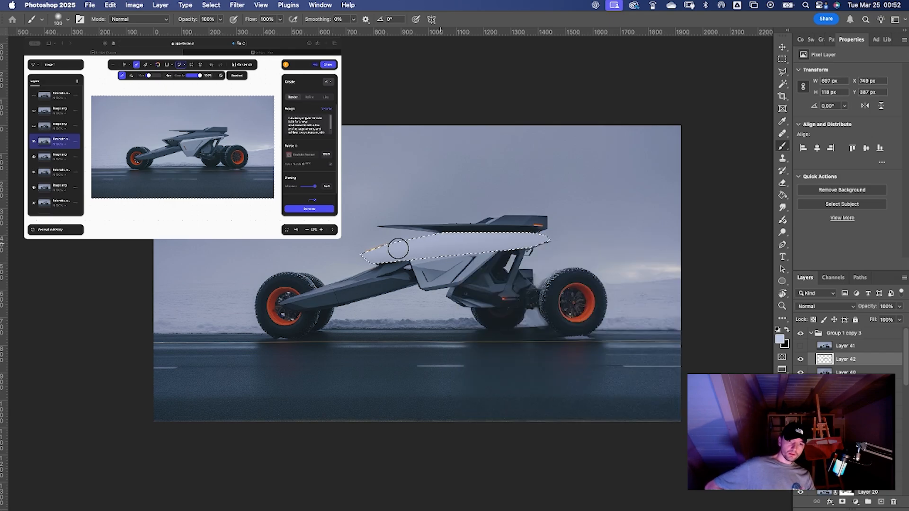
key(d)
key(super+z)
key(z)
mouse_move(588, 276)
mouse_down()
mouse_move(566, 278)
mouse_move(587, 282)
mouse_move(587, 274)
mouse_up()
key(super+d)
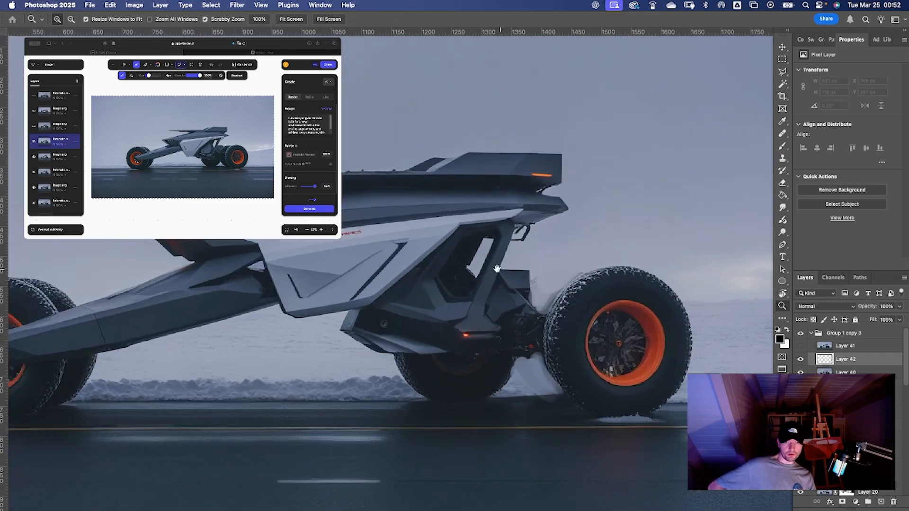
Collapse Group 1 copy 3 and toggle the groups' visibility to bring up the earlier render with the white body shell.
mouse_move(497, 270)
mouse_down()
mouse_move(417, 266)
mouse_move(505, 292)
mouse_up()
click(810, 333)
click(800, 333)
click(800, 356)
drag(627, 350, 601, 350)
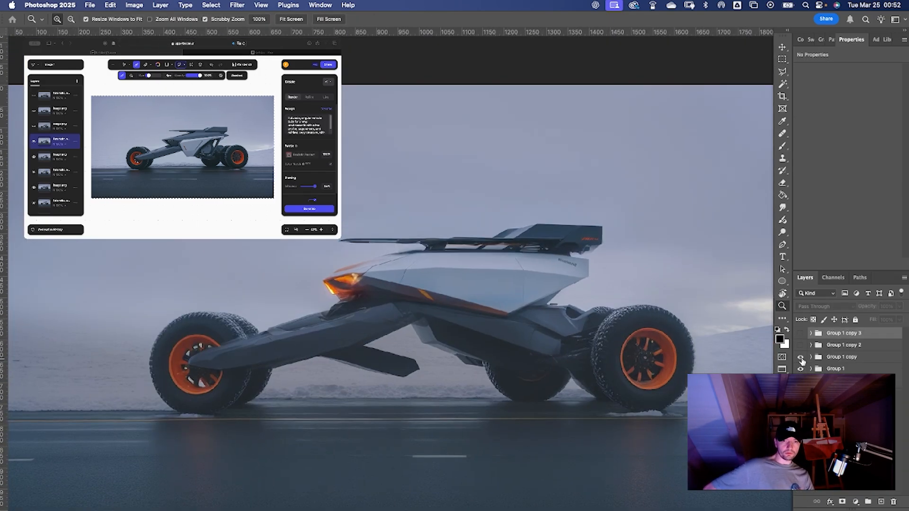
click(799, 357)
click(800, 369)
Stamp the visible earlier render into a merged layer and move it above Layer 42 in Group 1 copy 3.
click(834, 370)
drag(476, 207, 455, 207)
key(super+a)
key(super+alt+shift+e)
click(800, 346)
mouse_move(857, 370)
mouse_down()
mouse_move(849, 329)
mouse_move(850, 364)
mouse_up()
Hide the merged earlier render completely with an inverted layer mask.
click(810, 345)
click(842, 501)
key(super+i)
Try revealing the earlier render's white body shell by painting on the layer mask, trimming the area above it.
key(b)
key(x)
mouse_move(424, 267)
mouse_down()
mouse_move(385, 258)
mouse_move(579, 243)
mouse_move(436, 258)
mouse_up()
key(super+z)
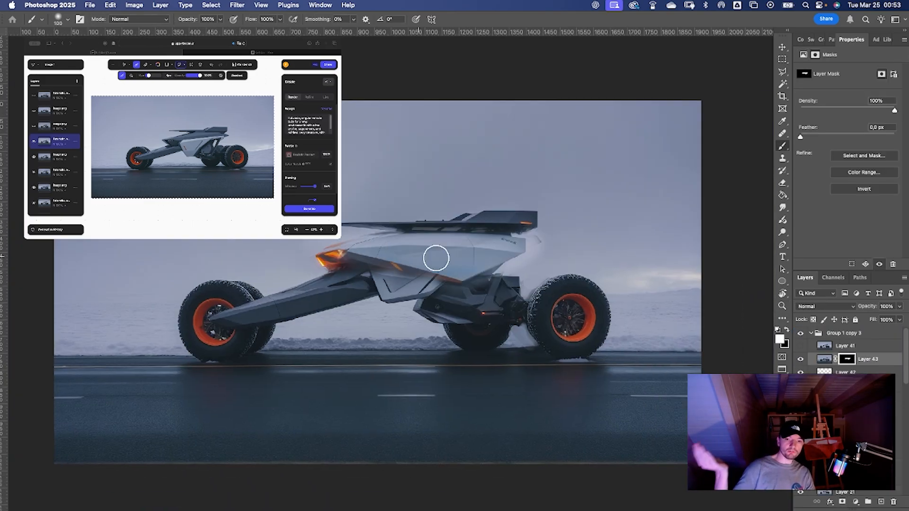
key(super+z)
key(super+shift+z)
key(x)
mouse_move(557, 210)
mouse_down()
mouse_move(483, 216)
mouse_move(416, 193)
mouse_up()
Try reworking the revealed shell around the nose and side panel on the mask, then fill the whole mask with black.
key(x)
key(bracketleft)
key(bracketleft)
key(bracketright)
key(bracketright)
mouse_move(480, 256)
mouse_down()
mouse_move(402, 292)
mouse_move(440, 274)
mouse_move(437, 251)
mouse_move(308, 261)
mouse_up()
key(super+z)
drag(387, 266, 440, 270)
key(super+a)
key(super+d)
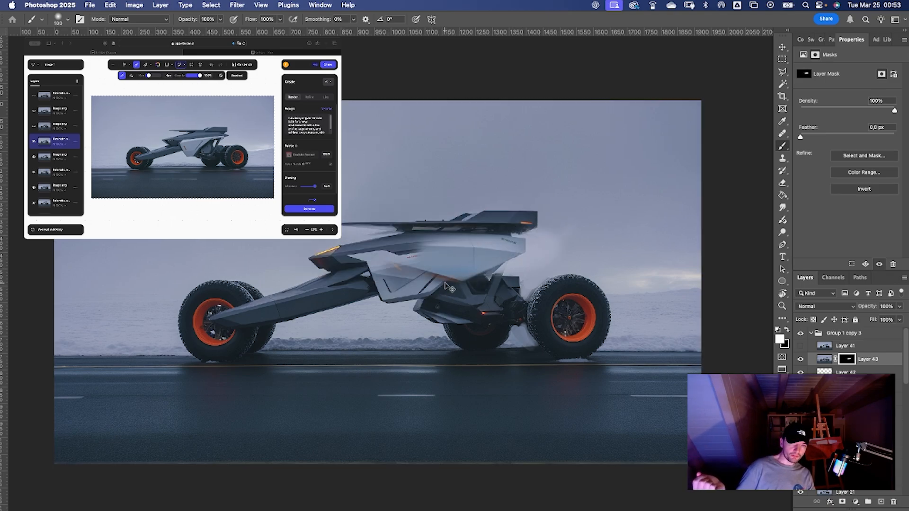
key(x)
key(alt+BackSpace)
Lasso the area behind the light side panel and paint it in sampled light grey on a new layer to extend the panel rearward.
key(l)
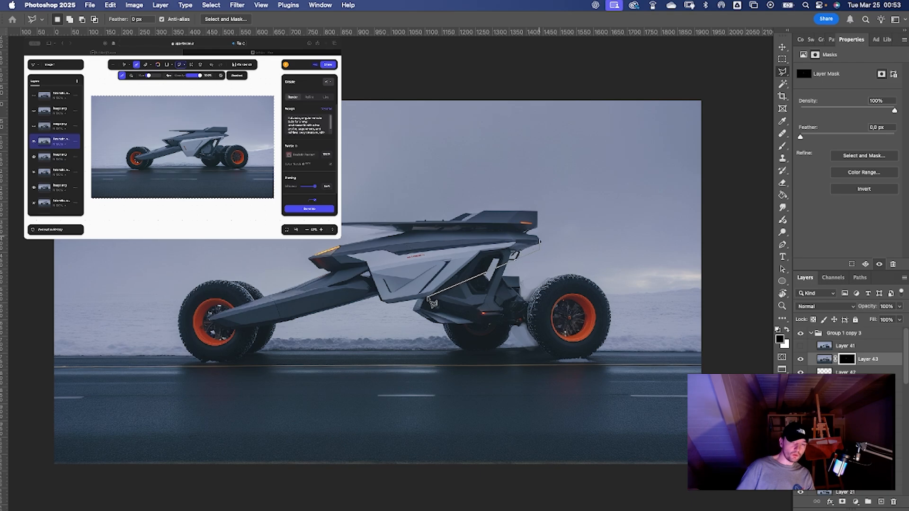
click(541, 242)
key(b)
key(super+shift+alt+n)
alt+click(461, 258)
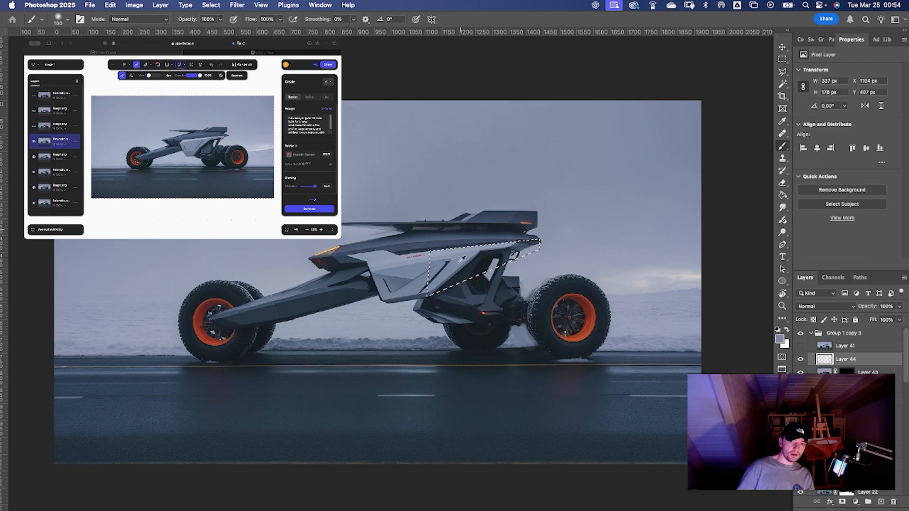
drag(467, 272, 504, 238)
key(super+d)
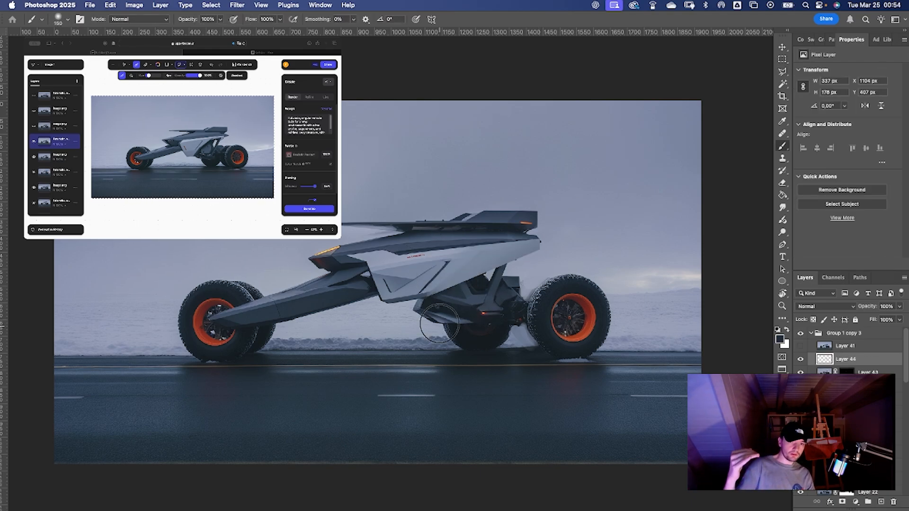
Lasso the lower edge of the extended side panel, shade along it with the brush and clear the selection.
key(d)
key(l)
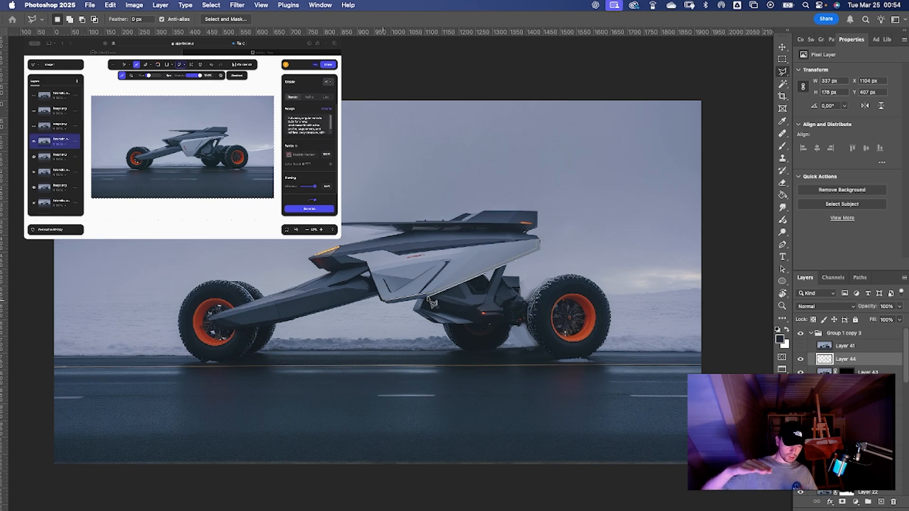
click(384, 301)
key(b)
drag(428, 299, 544, 239)
key(super+d)
key(z)
mouse_move(598, 314)
mouse_down()
mouse_move(532, 317)
mouse_move(580, 316)
mouse_up()
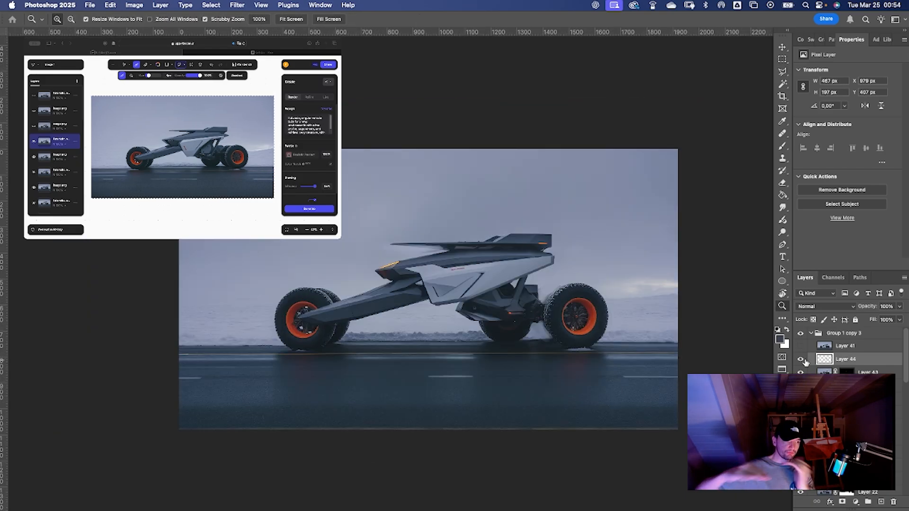
Place an unmasked copy of Layer 43 above Layer 44, toggle it for comparison and leave it hidden.
mouse_move(839, 372)
mouse_down()
mouse_move(841, 357)
mouse_move(788, 365)
mouse_up()
click(800, 359)
click(800, 360)
click(800, 359)
drag(494, 264, 535, 265)
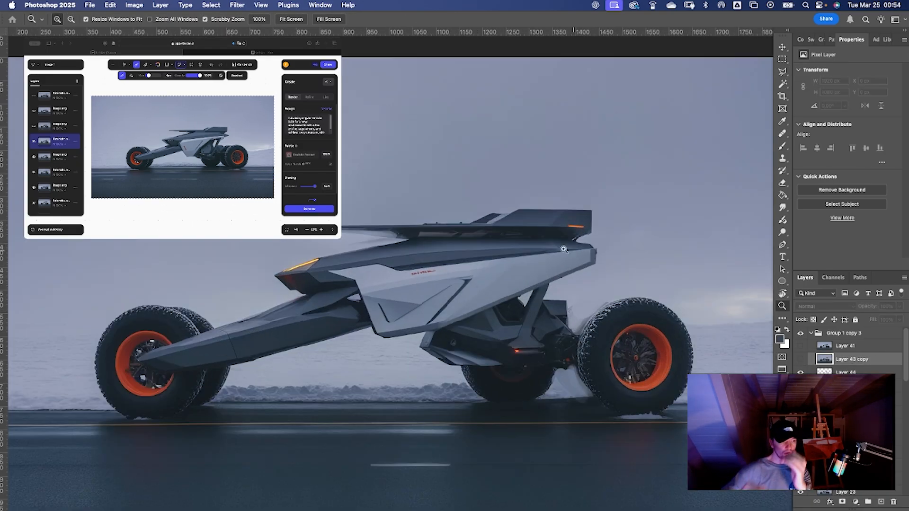
Lasso the upper body and paint it with a sampled light grey-blue on Layer 44.
key(l)
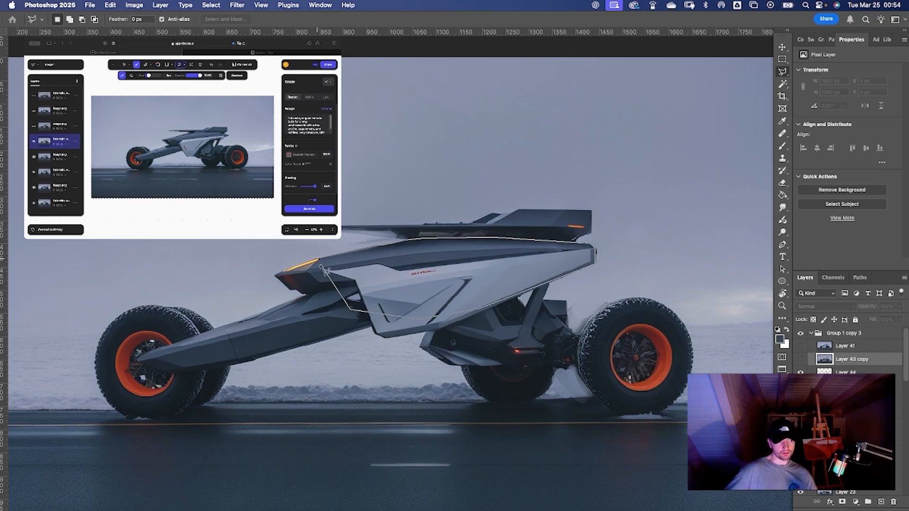
click(319, 260)
key(b)
click(845, 372)
alt+click(615, 249)
drag(599, 246, 393, 243)
key(z)
drag(670, 286, 648, 278)
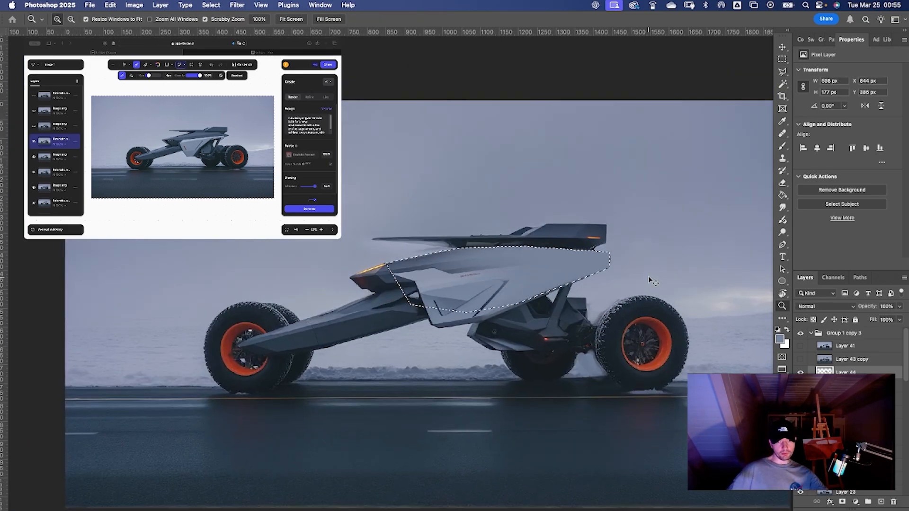
Clear the upper-body selection and set the brush size to 15 px.
key(b)
key(super+d)
right_click(602, 202)
text(15)
key(Return)
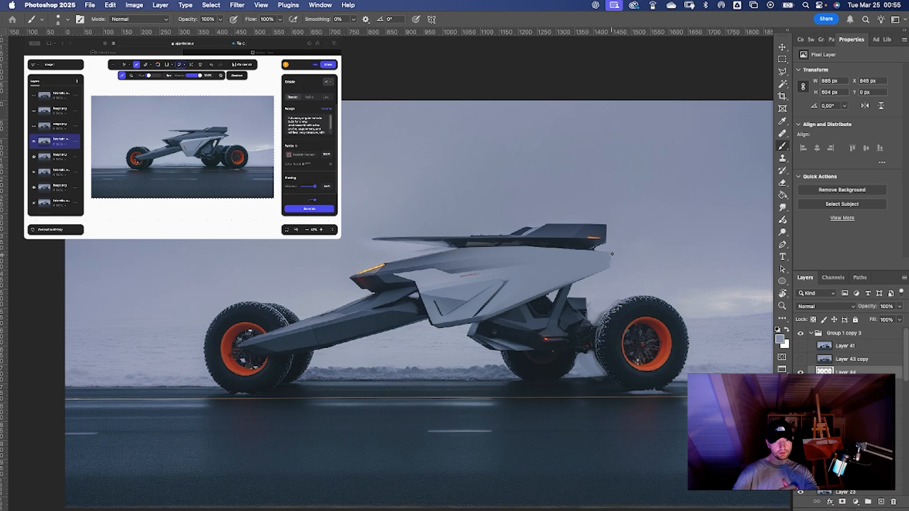
Lasso the top strip of the light shell, following the side panel's upper edge from the nose to the rear tip.
key(l)
click(394, 273)
click(434, 268)
click(452, 273)
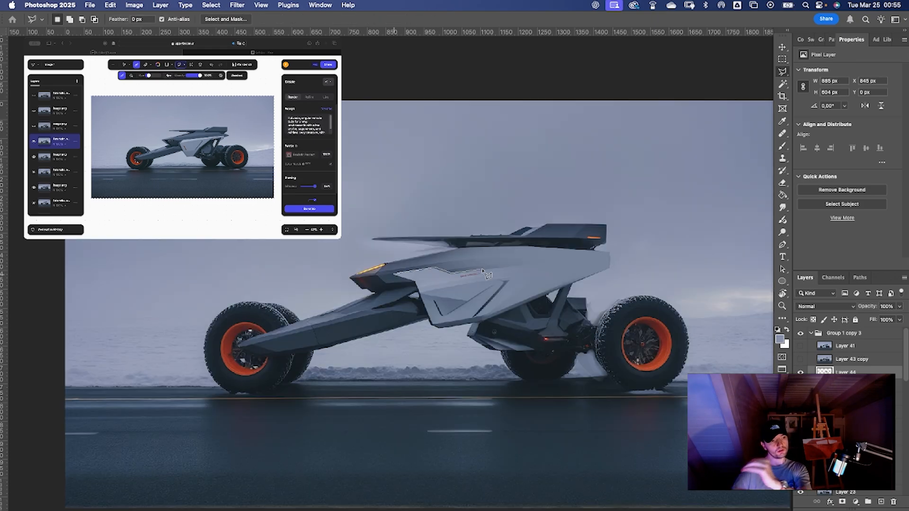
click(534, 264)
click(595, 262)
click(394, 274)
key(b)
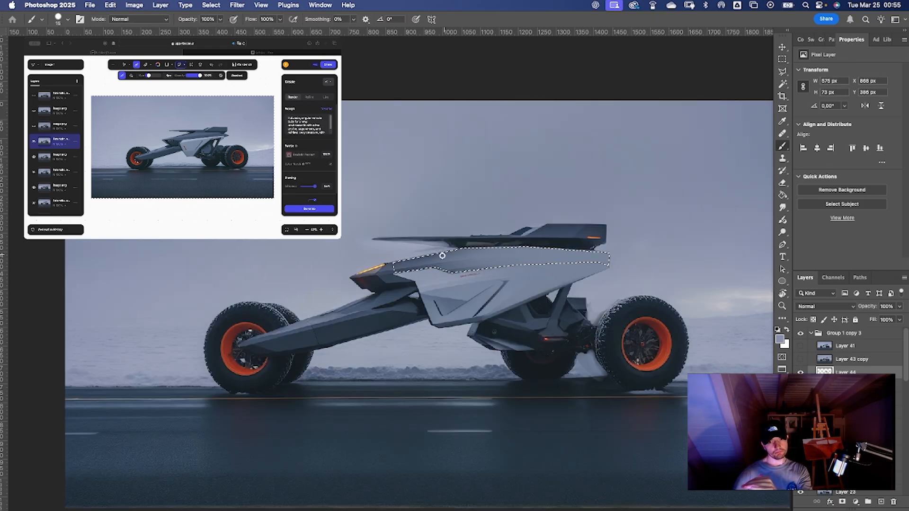
Brush a soft white highlight into the selected top strip, enlarging the brush from 60 to 200 px, and clear the selection.
right_click(442, 256)
text(60)
key(Return)
key(x)
key(bracketright)
key(bracketright)
key(bracketright)
key(bracketright)
key(bracketright)
key(bracketright)
key(bracketright)
key(bracketright)
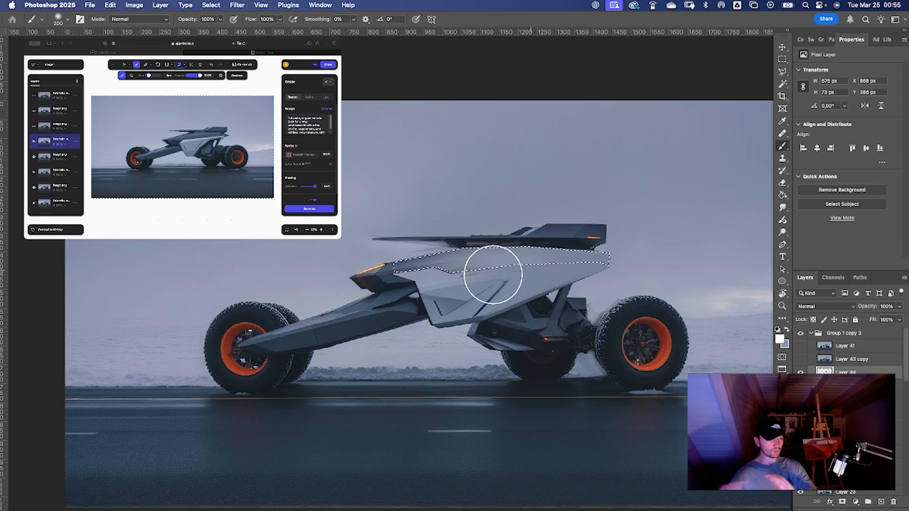
key(super+d)
key(z)
mouse_move(568, 334)
mouse_down()
mouse_move(537, 334)
mouse_move(552, 334)
mouse_up()
Show Layer 43 copy, mask it fully with black and paint white on the mask to reveal its body shell.
click(801, 360)
click(848, 360)
click(842, 501)
key(g)
click(535, 303)
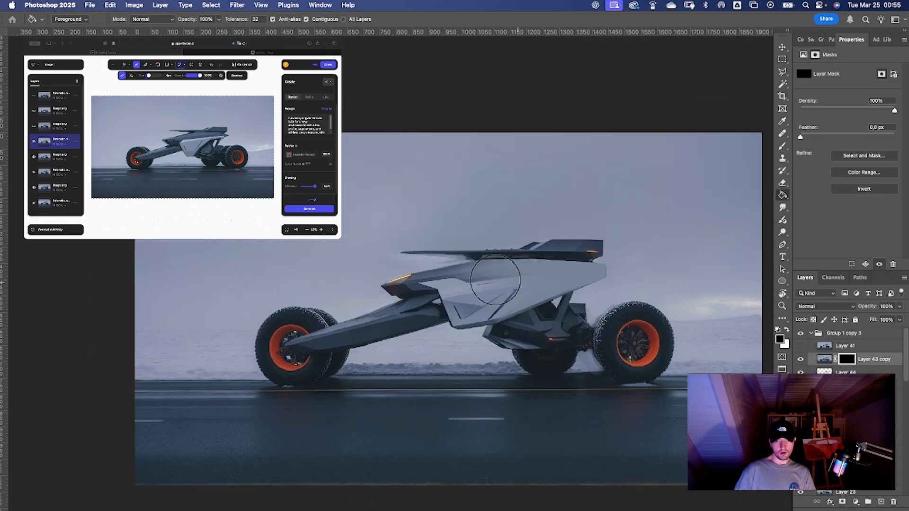
key(b)
key(x)
mouse_move(400, 286)
mouse_down()
mouse_move(490, 265)
mouse_move(599, 277)
mouse_move(542, 275)
mouse_up()
Apply the mask to Layer 43 copy and warp the remaining shell piece to fit the vehicle's body.
key(v)
right_click(844, 359)
click(814, 383)
key(super+t)
drag(575, 275, 592, 277)
right_click(488, 274)
click(502, 345)
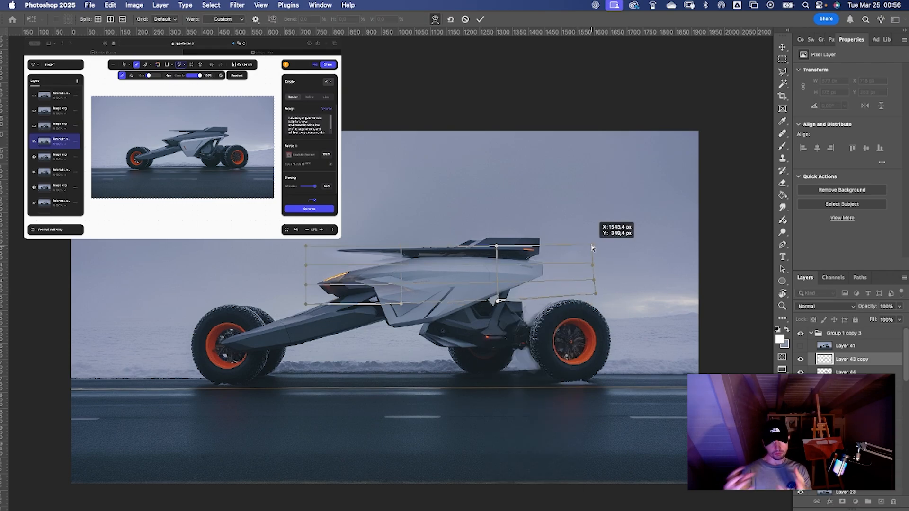
drag(326, 284, 298, 296)
key(Return)
Lasso the upper shell from the nose to the rear tip and brush soft shading into it on Layer 43 copy.
key(l)
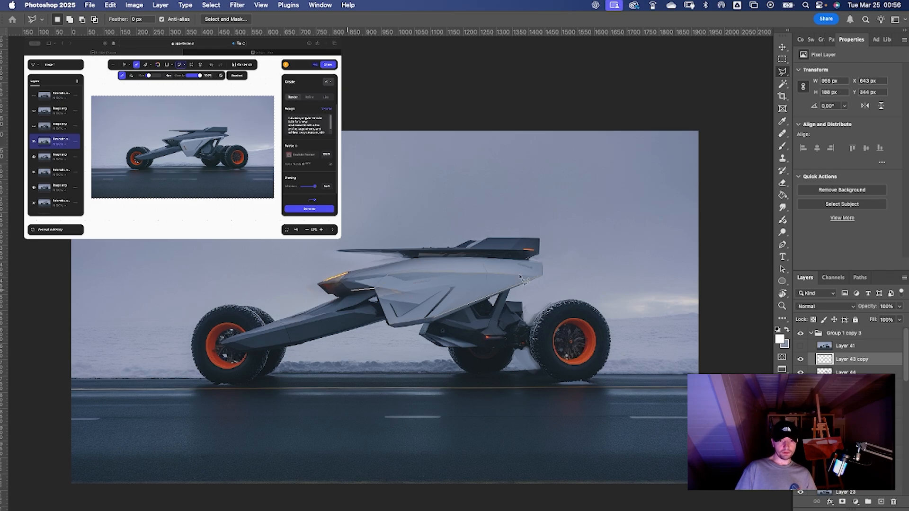
double_click(340, 281)
key(b)
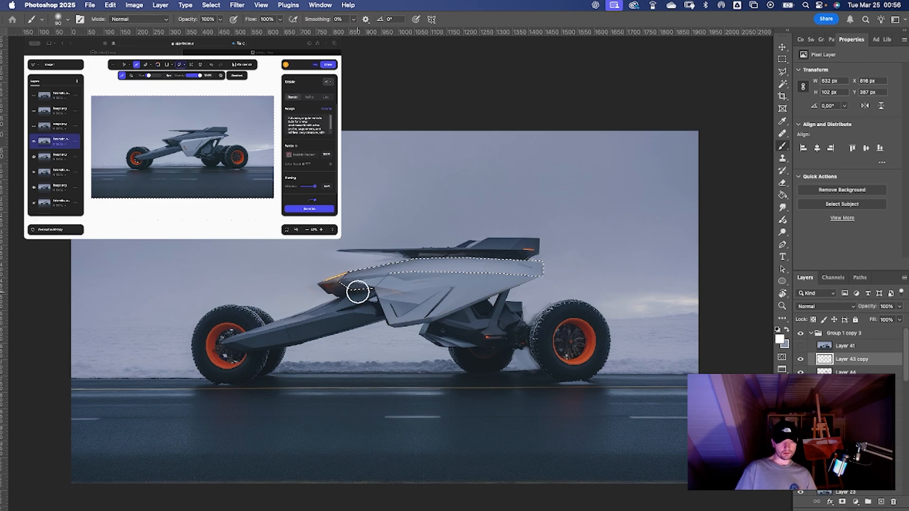
scroll(350, 288, right, 3)
scroll(353, 288, left, 4)
scroll(353, 288, up, 2)
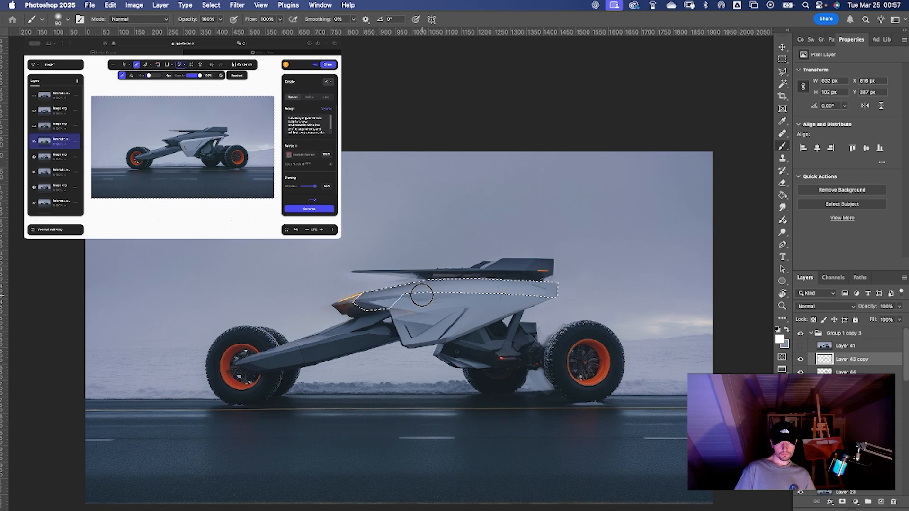
scroll(410, 302, right, 2)
scroll(410, 302, down, 1)
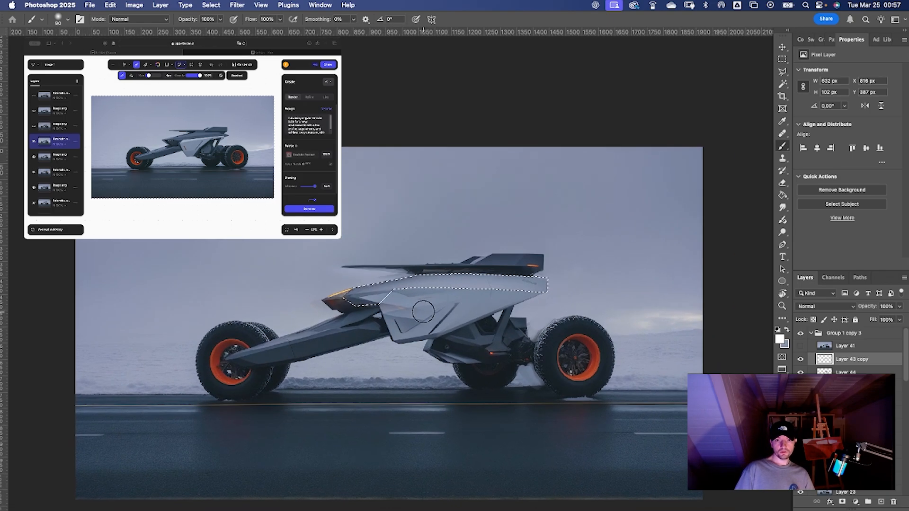
scroll(426, 269, right, 3)
scroll(427, 269, down, 2)
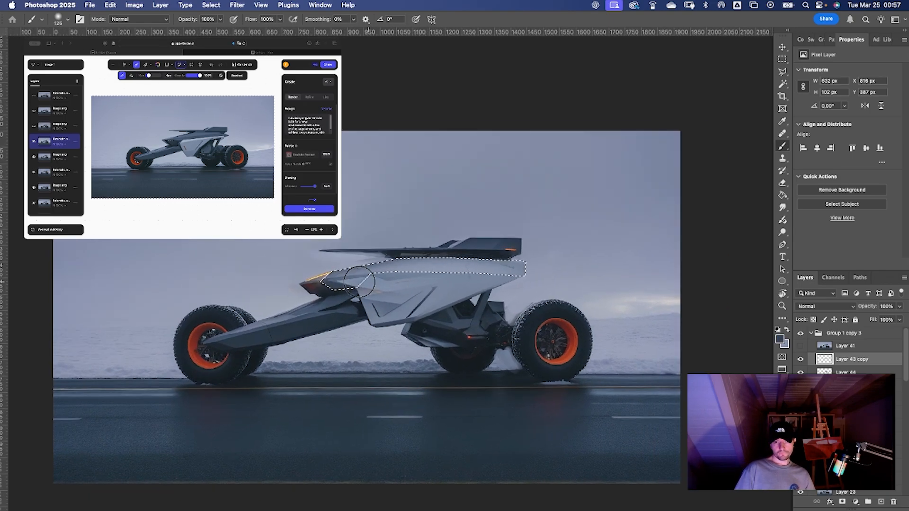
Clear the upper-shell selection and choose a 10 px brush for retouching near the top wing.
key(z)
click(461, 282)
key(l)
key(z)
mouse_move(491, 259)
mouse_down()
mouse_move(341, 279)
mouse_move(440, 287)
mouse_up()
scroll(409, 283, right, 2)
key(b)
right_click(349, 215)
double_click(411, 383)
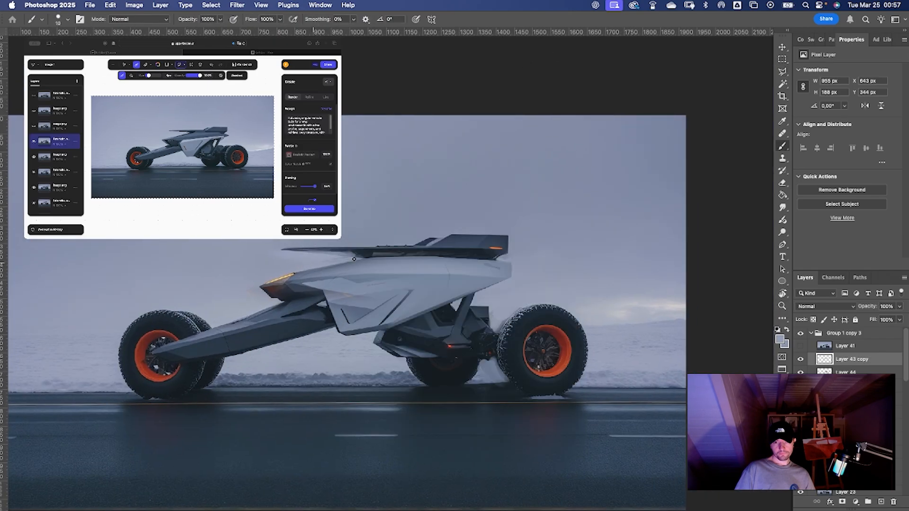
Stamp all visible layers into a new merged layer above Layer 43 copy and copy the whole canvas.
key(z)
mouse_move(491, 281)
mouse_down()
mouse_move(421, 327)
mouse_move(497, 343)
mouse_up()
key(alt+shift+super+e)
key(super+a)
key(super+c)
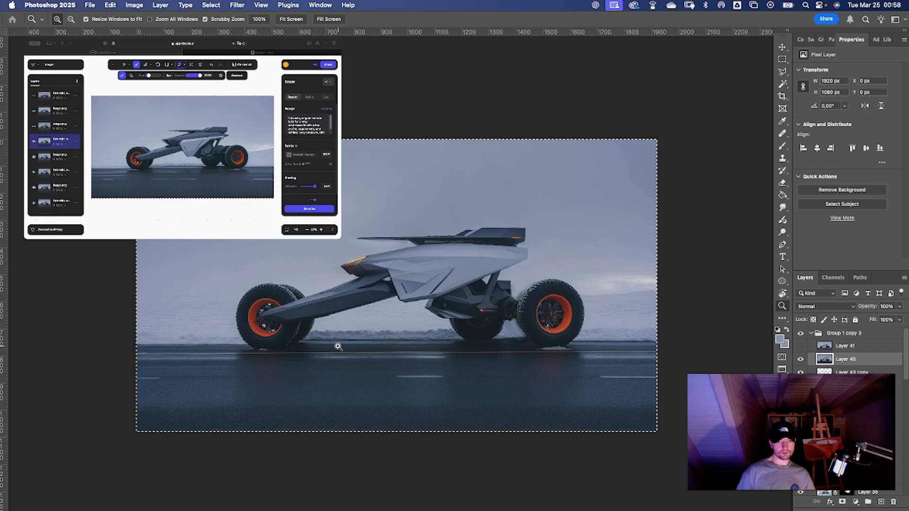
Switch to the AI rendering app in the browser, paste the composite and generate new renders from it.
click(296, 182)
key(super+v)
click(310, 210)
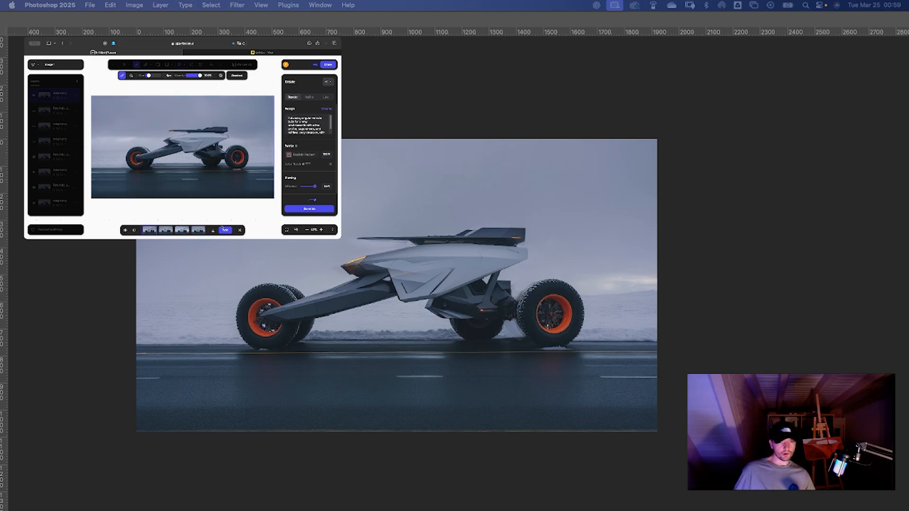
Compare the generated variations and add the fourth one to the canvas as a layer.
click(166, 230)
click(198, 230)
click(225, 230)
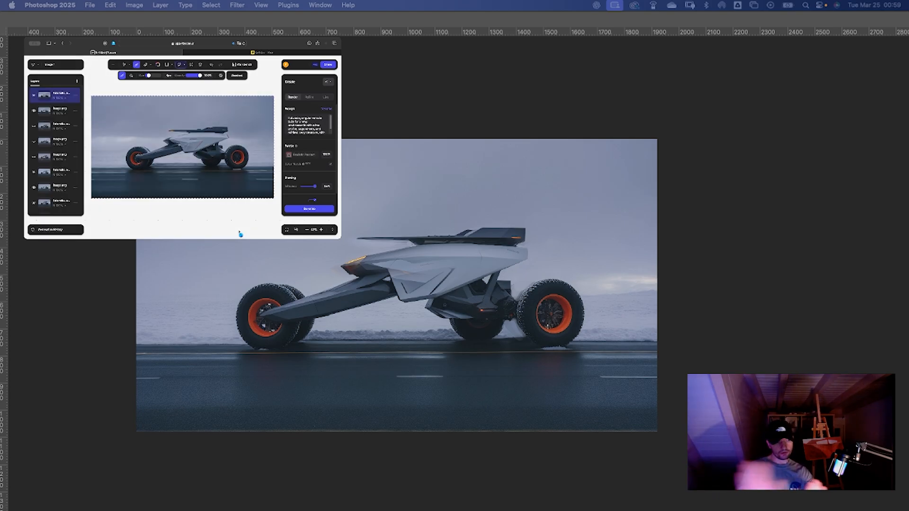
Copy the new render from the AI app, paste it as a layer in Photoshop and hide it behind a black mask.
key(super+c)
key(super+Tab)
key(super+v)
click(841, 501)
key(g)
key(super+i)
key(b)
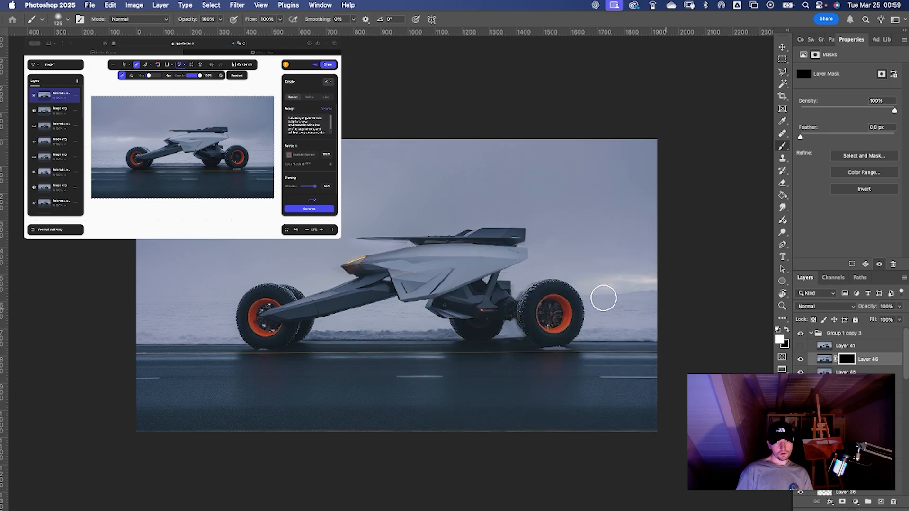
Paint Layer 46's mask to bring in the new render's top wing and side-panel details while keeping the previous headlight.
mouse_move(473, 257)
mouse_down()
mouse_move(381, 264)
mouse_move(461, 262)
mouse_up()
mouse_move(525, 258)
mouse_down()
mouse_move(375, 229)
mouse_move(439, 238)
mouse_up()
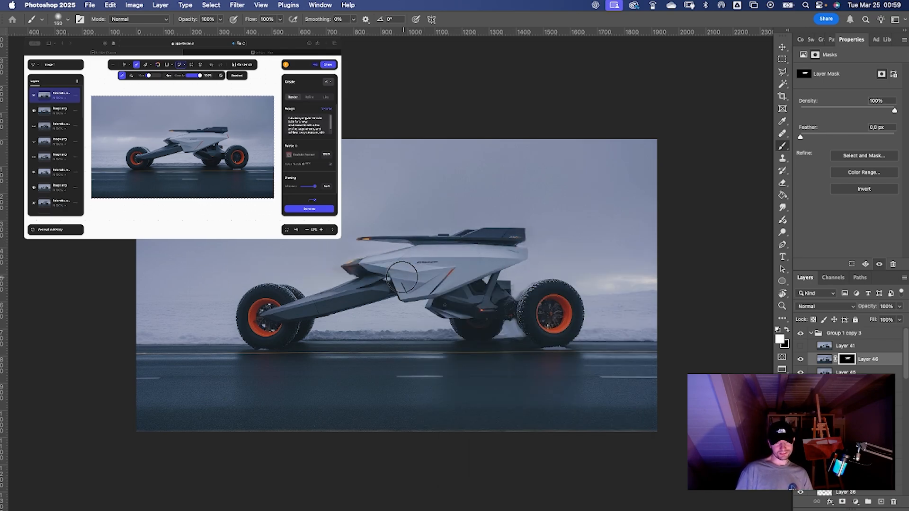
key(x)
drag(378, 264, 361, 262)
key(x)
drag(511, 254, 547, 234)
key(super+z)
mouse_move(472, 295)
mouse_down()
mouse_move(518, 311)
mouse_move(567, 306)
mouse_up()
click(567, 307)
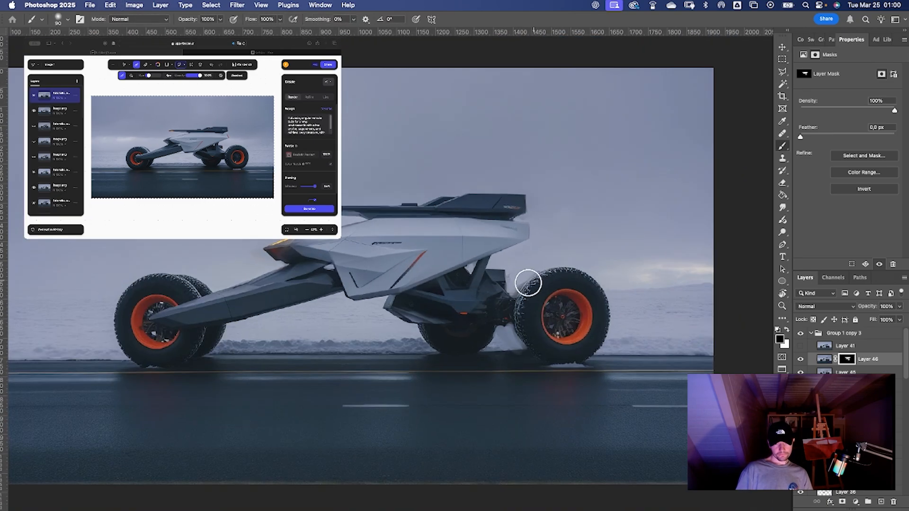
mouse_move(511, 320)
mouse_down()
mouse_move(381, 300)
mouse_move(414, 313)
mouse_move(266, 317)
mouse_up()
On a new layer, paint over the dark and orange markings on the vehicle's side panel with sampled body grey.
key(alt+shift+super+n)
drag(374, 267, 393, 268)
right_click(271, 257)
double_click(395, 381)
alt+click(338, 273)
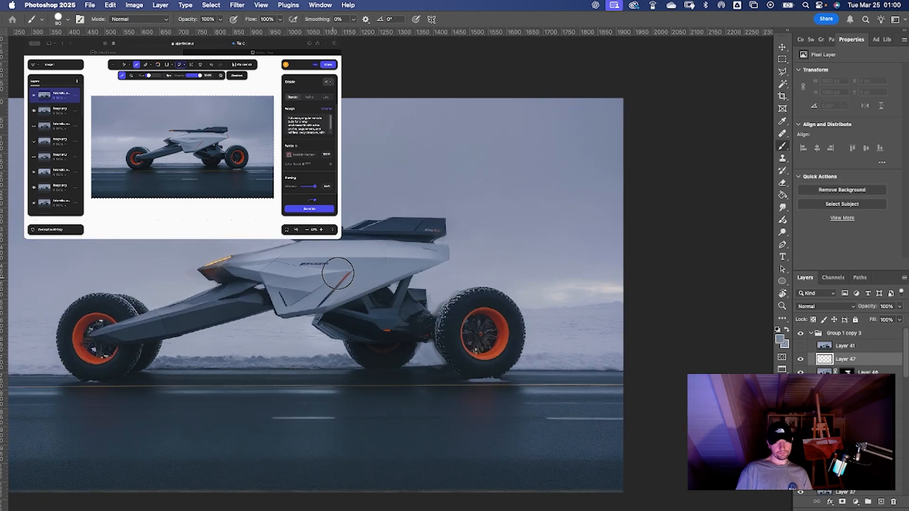
mouse_move(282, 302)
mouse_down()
mouse_move(287, 266)
mouse_move(302, 255)
mouse_up()
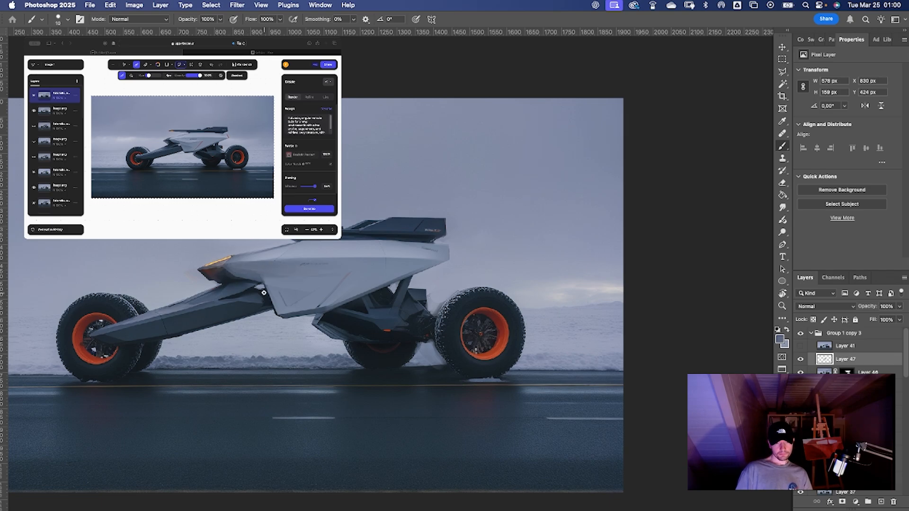
Sample the sky color and clean up the edge around the rear end of the upper shell.
alt+click(460, 241)
drag(461, 232, 448, 243)
mouse_move(486, 235)
mouse_down()
mouse_move(379, 236)
mouse_move(494, 236)
mouse_up()
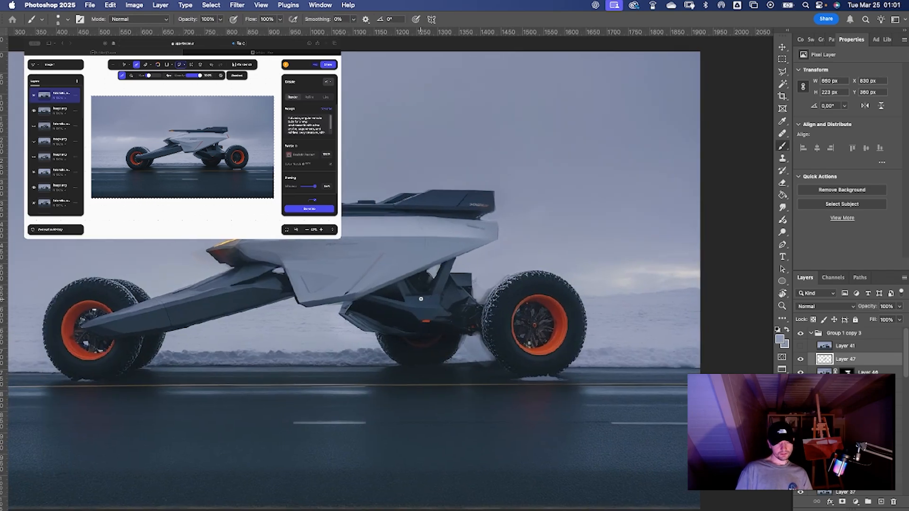
key(z)
drag(440, 300, 407, 301)
Stamp the visible image into a new layer above Layer 47 and hide it behind a black mask.
click(811, 333)
alt+click(800, 372)
key(alt+shift+super+e)
click(800, 346)
click(810, 347)
mouse_move(826, 371)
mouse_down()
mouse_move(835, 329)
mouse_move(835, 365)
mouse_up()
click(842, 502)
key(super+i)
Reveal Layer 48 along the front suspension arm using the Soft Round Pressure Opacity and Flow brush on its mask.
drag(446, 281, 475, 282)
key(b)
right_click(430, 268)
click(581, 432)
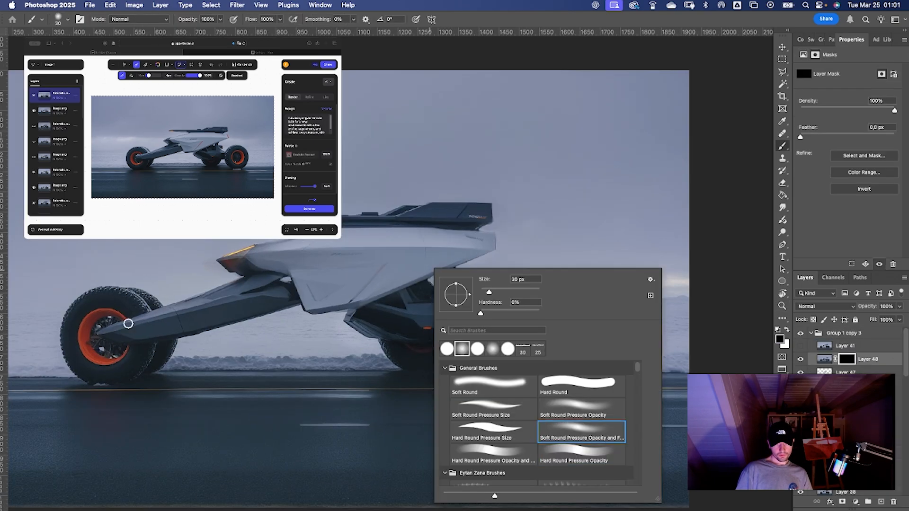
key(Escape)
key(x)
mouse_move(136, 328)
mouse_down()
mouse_move(252, 286)
mouse_move(379, 323)
mouse_move(478, 298)
mouse_move(300, 320)
mouse_move(369, 323)
mouse_move(426, 296)
mouse_up()
key(super+z)
key(super+z)
mouse_move(492, 274)
mouse_down()
mouse_move(466, 275)
mouse_move(516, 278)
mouse_up()
key(x)
right_click(487, 249)
click(620, 408)
key(Escape)
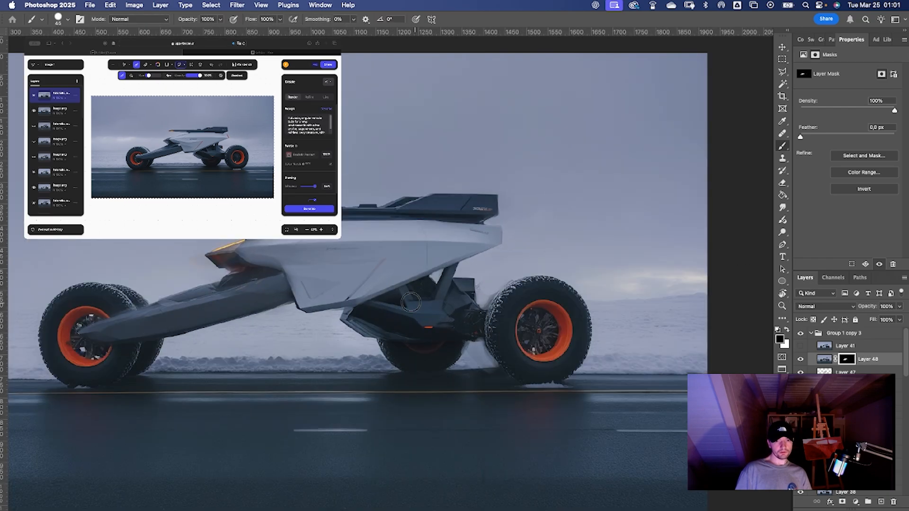
Refine Layer 48's mask around the shell's underside and the rear suspension, adjusting the brush size between strokes.
key(x)
key(bracketright)
key(bracketright)
key(bracketright)
key(bracketright)
key(bracketright)
key(super+z)
key(bracketleft)
key(bracketleft)
key(bracketleft)
key(bracketleft)
key(bracketleft)
key(bracketleft)
mouse_move(405, 283)
mouse_down()
mouse_move(291, 279)
mouse_move(392, 303)
mouse_up()
key(super+z)
mouse_move(325, 292)
mouse_down()
mouse_move(430, 328)
mouse_move(414, 296)
mouse_up()
mouse_move(454, 318)
mouse_down()
mouse_move(409, 326)
mouse_move(494, 372)
mouse_up()
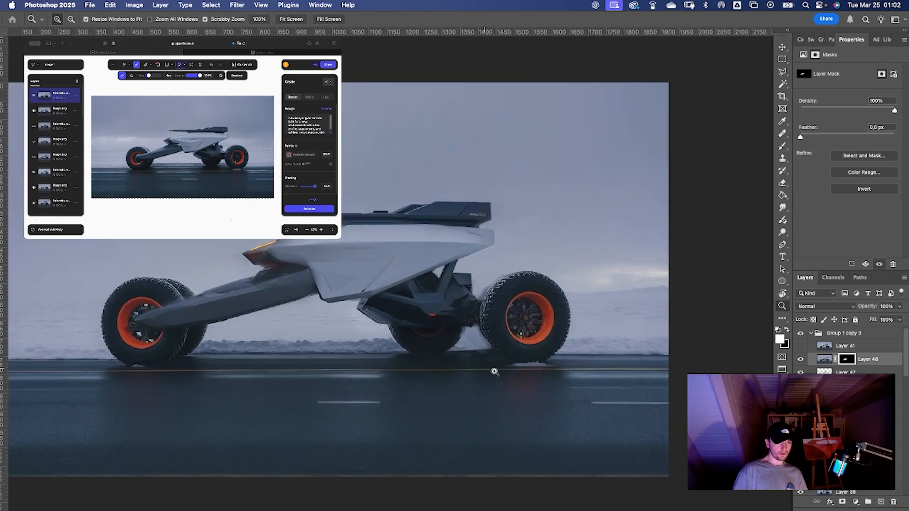
Create a new layer above Layer 48 and try painting snow tones over the front of the rear suspension.
key(l)
key(b)
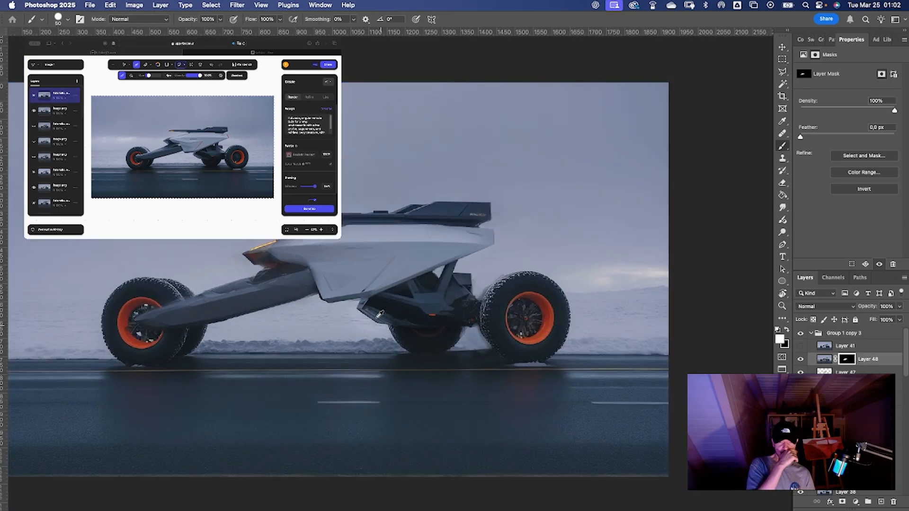
key(super+shift+alt+n)
key(bracketleft)
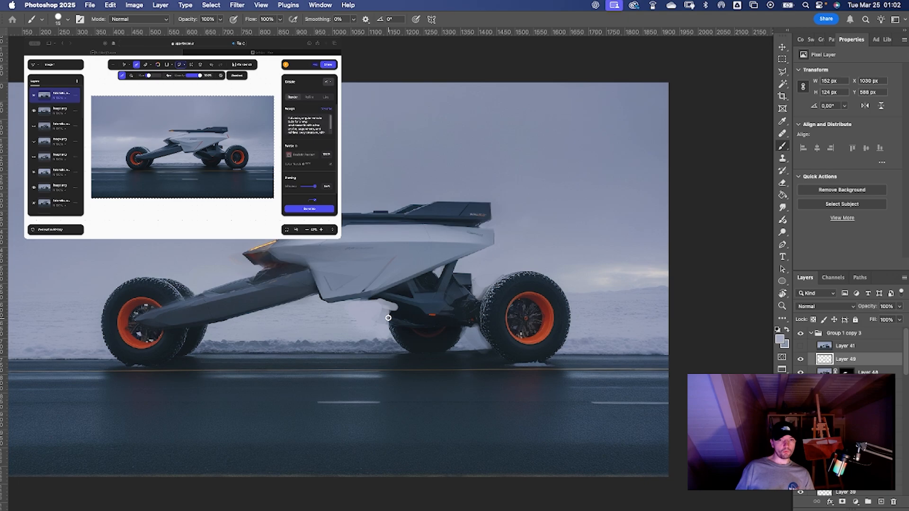
scroll(440, 341, down, 2)
scroll(449, 331, up, 2)
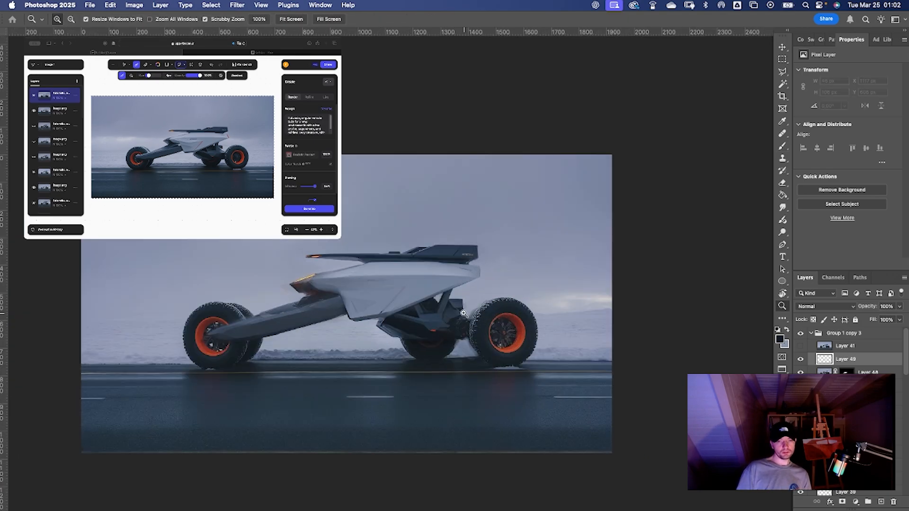
Paint dark shading on Layer 49 where the front arm meets the body shell.
key(l)
scroll(341, 279, up, 3)
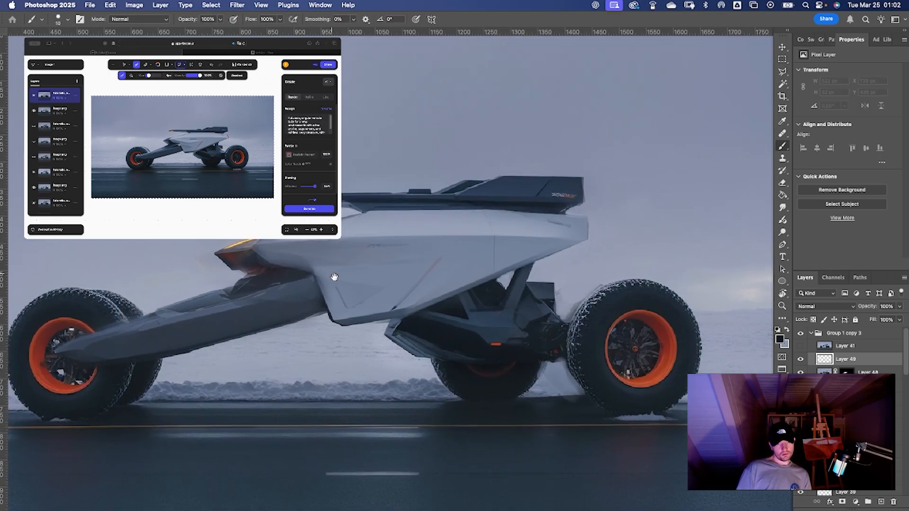
key(b)
drag(280, 280, 321, 297)
key(ctrl+d)
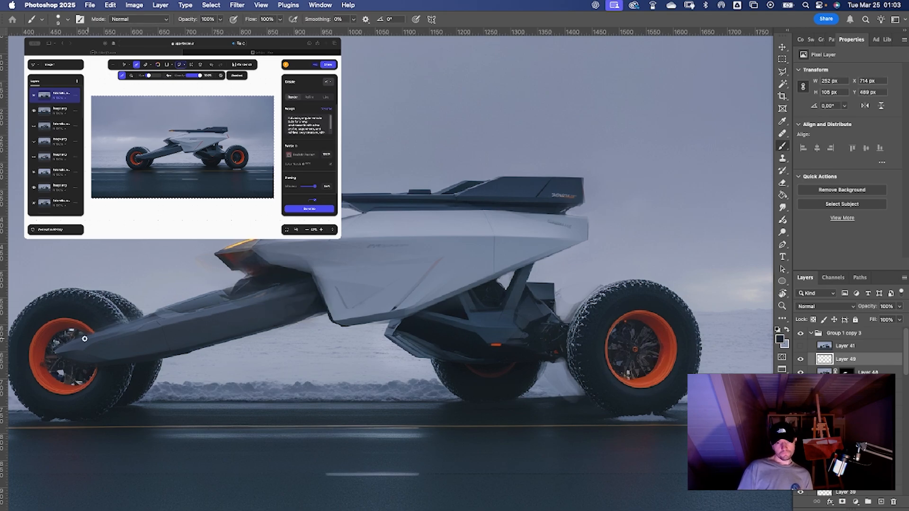
Smooth the side panel by painting sampled body tones over its remaining lines and markings.
scroll(85, 338, down, 5)
scroll(377, 265, up, 4)
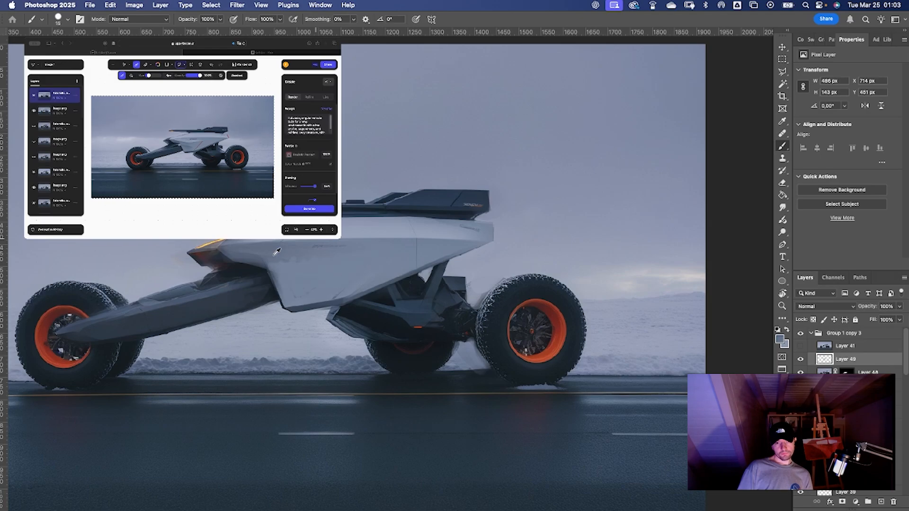
drag(413, 267, 396, 300)
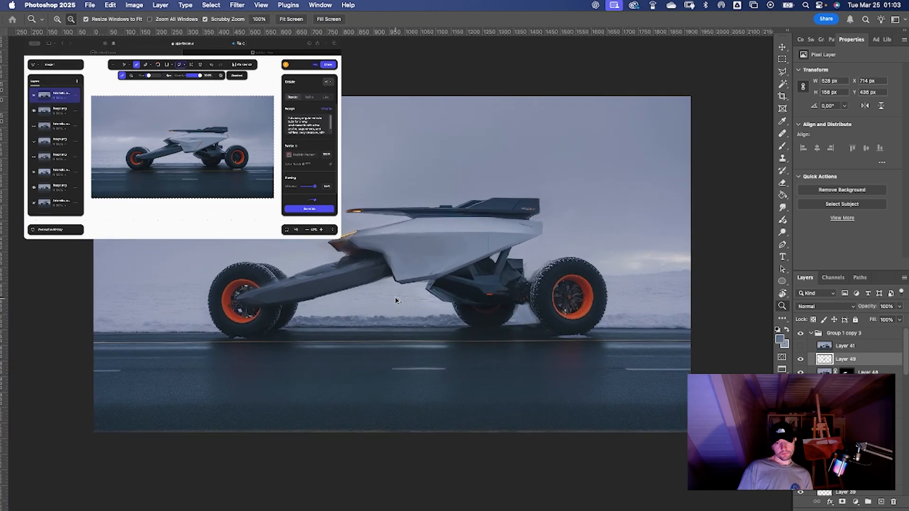
Switch to the AI rendering app, paste the updated composite and generate new renders from it.
click(138, 209)
key(super+v)
click(307, 209)
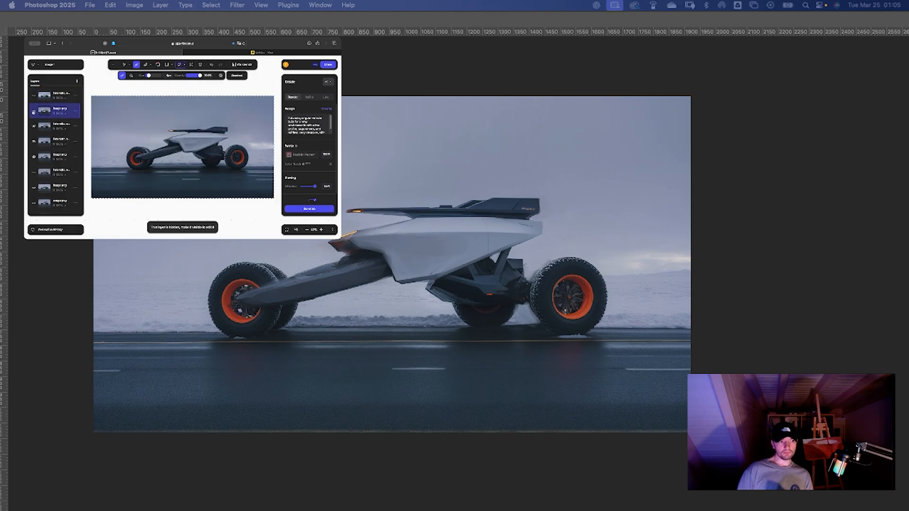
Paste the chosen render into Photoshop above Layer 50 and hide it behind a black mask.
key(super+Tab)
key(super+v)
click(842, 501)
key(x)
click(549, 263)
key(x)
key(b)
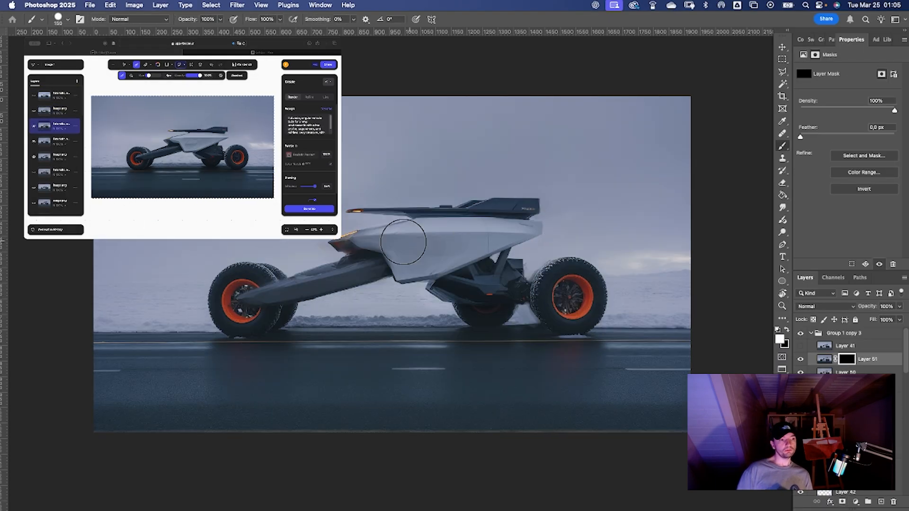
Pick a smaller brush and reveal the new render's rear suspension through Layer 51's mask.
right_click(441, 248)
click(727, 348)
key(bracketleft)
key(bracketleft)
key(bracketleft)
mouse_move(436, 291)
mouse_down()
mouse_move(533, 282)
mouse_move(478, 263)
mouse_up()
key(x)
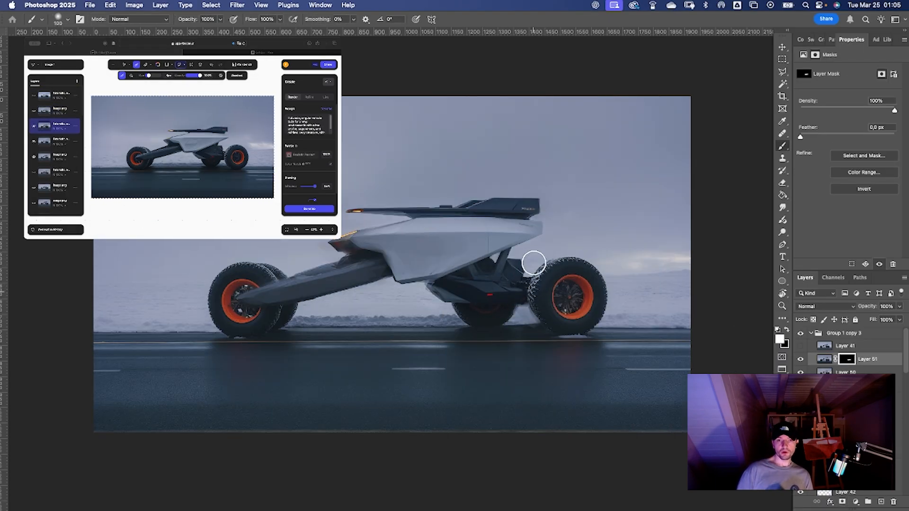
Reveal the new render's rear wheel, undercarriage and side panel through Layer 51's mask.
drag(534, 262, 558, 291)
key(bracketright)
key(bracketright)
drag(606, 312, 585, 282)
key(bracketright)
key(bracketright)
key(bracketright)
drag(479, 304, 331, 307)
key(bracketleft)
key(bracketleft)
drag(412, 260, 525, 228)
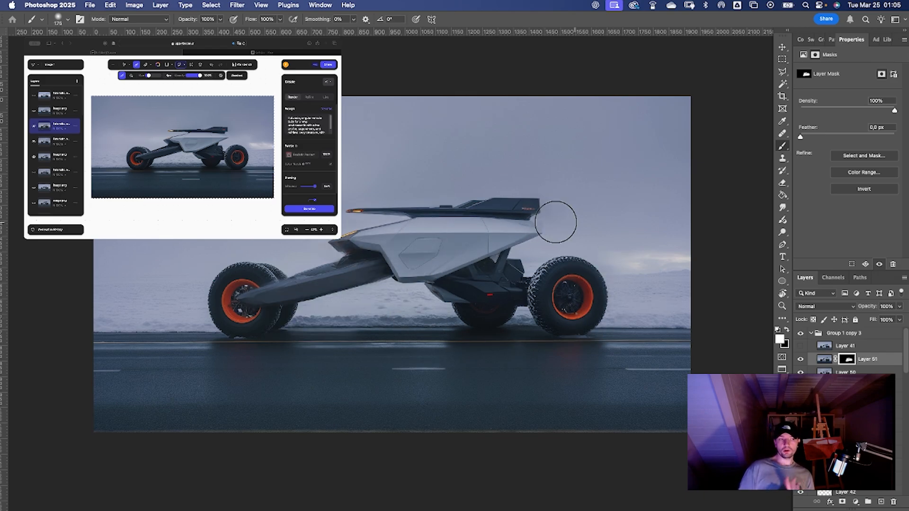
Reveal the new render's top wing, front arm and sky through Layer 51's mask, enlarging the brush for the sky.
drag(355, 210, 534, 208)
drag(374, 247, 246, 300)
key(bracketright)
key(bracketright)
key(bracketright)
drag(530, 137, 345, 142)
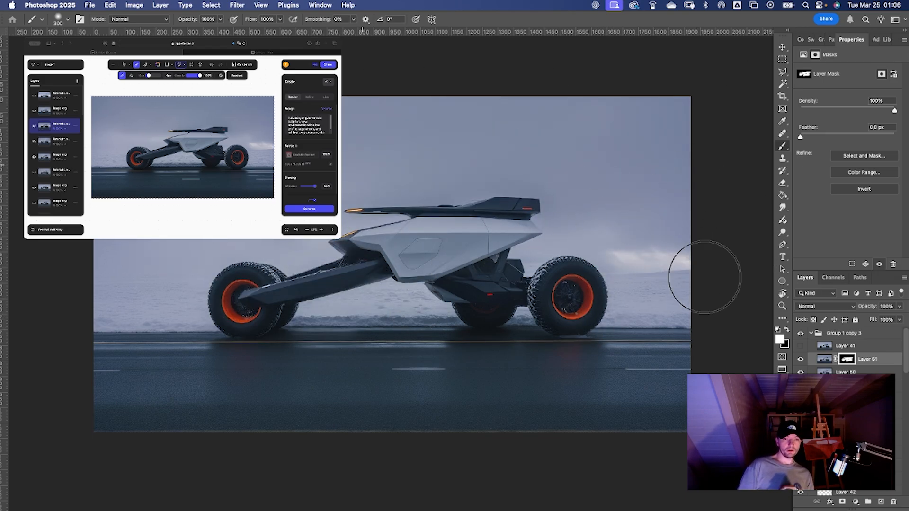
Reveal the new render's snowfield and road through Layer 51's mask and undo the last unwanted mask stroke.
mouse_move(704, 277)
mouse_down()
mouse_move(112, 375)
mouse_move(728, 365)
mouse_up()
key(x)
key(bracketleft)
key(bracketleft)
key(bracketleft)
key(super+z)
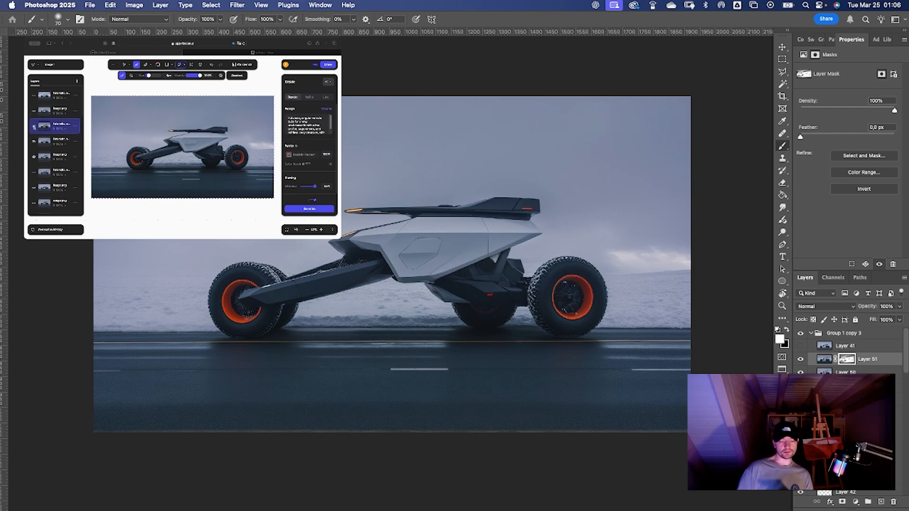
Show the AI app's topmost render, copy it into Photoshop as a layer above Layer 51 and hide it with a black mask.
click(34, 127)
click(34, 111)
click(34, 95)
key(super+c)
key(super+Tab)
key(super+v)
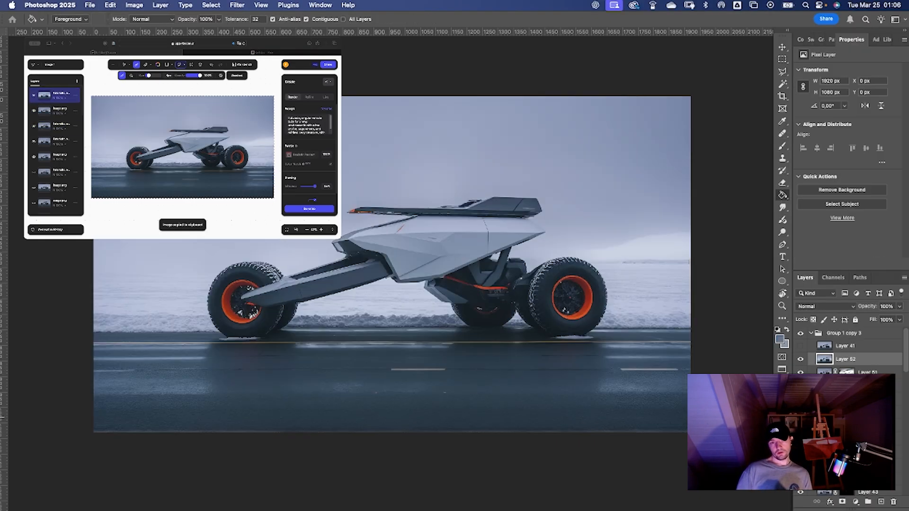
click(842, 502)
key(super+i)
Paint Layer 52's mask with a resized soft brush to reveal the render's orange-detailed rear suspension.
mouse_move(509, 282)
mouse_down()
mouse_move(564, 293)
mouse_move(530, 290)
mouse_up()
key(super+space)
mouse_move(535, 301)
mouse_down()
mouse_move(557, 292)
mouse_move(529, 293)
mouse_move(523, 327)
mouse_move(569, 343)
mouse_move(586, 300)
mouse_move(558, 270)
mouse_up()
key(bracketright)
key(bracketright)
key(bracketright)
key(bracketright)
key(bracketright)
key(bracketright)
key(bracketleft)
key(bracketleft)
right_click(555, 267)
click(664, 403)
click(535, 433)
key(bracketleft)
key(bracketleft)
key(bracketleft)
key(bracketleft)
key(bracketleft)
key(bracketleft)
key(x)
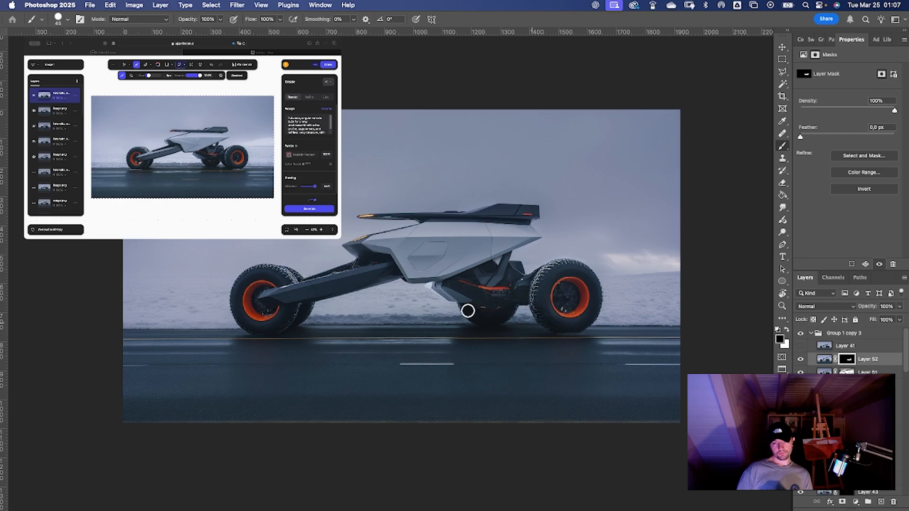
Refine the front edge of the rear suspension on Layer 52's mask with a 25 px brush.
key(x)
key(bracketleft)
key(bracketleft)
key(bracketleft)
key(bracketleft)
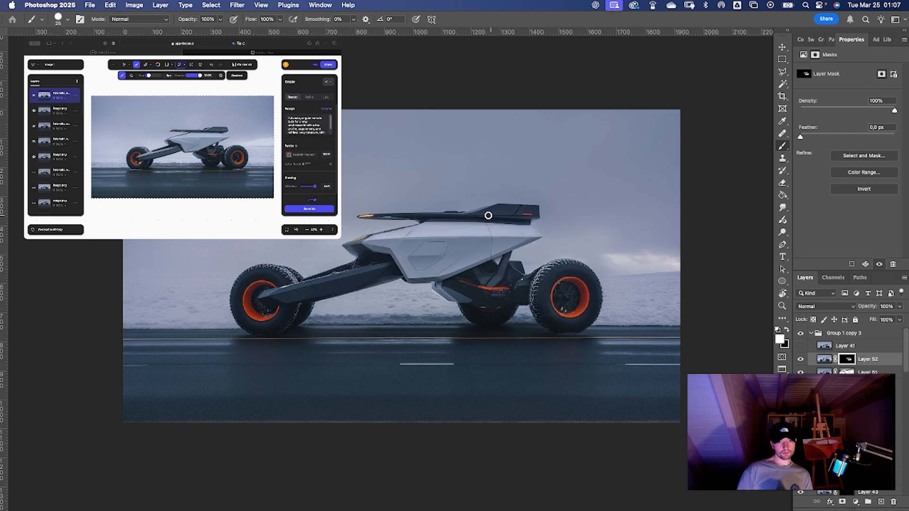
Reveal the render's top wing and faceted upper shell through Layer 52's mask and clean up the wing's rear edge.
drag(534, 212, 522, 212)
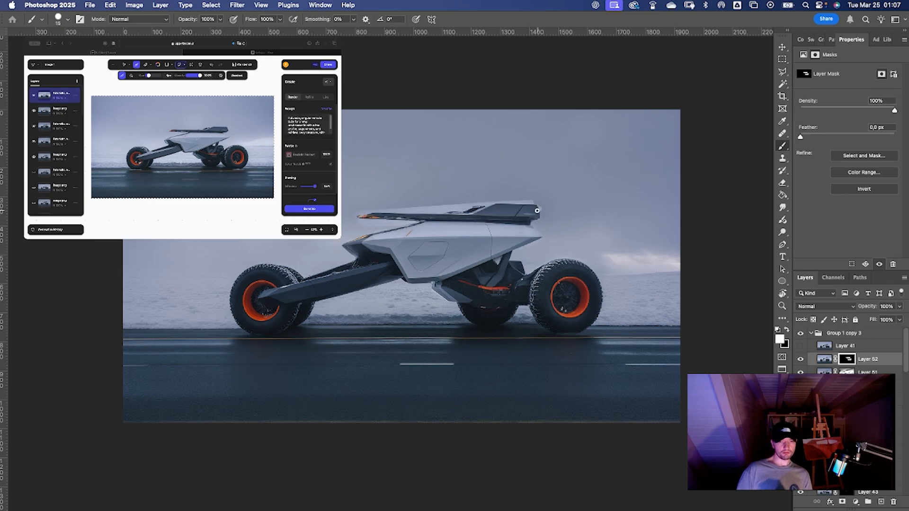
key(x)
key(bracketright)
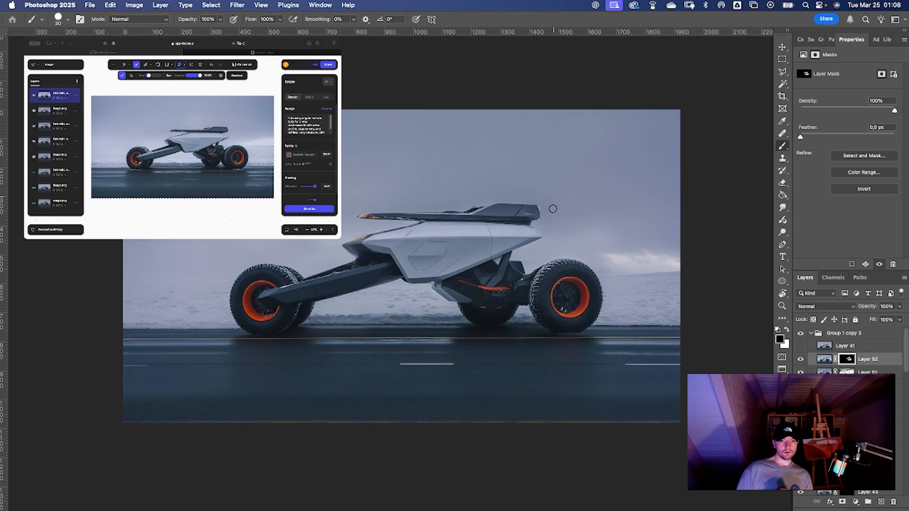
key(x)
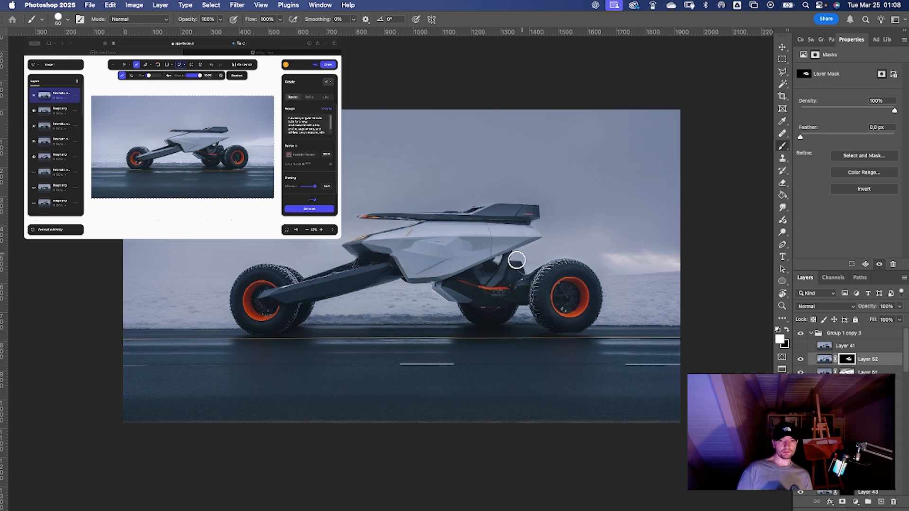
Outline the rear section of the white upper shell with a lasso selection.
key(bracketright)
key(bracketright)
key(bracketright)
key(bracketright)
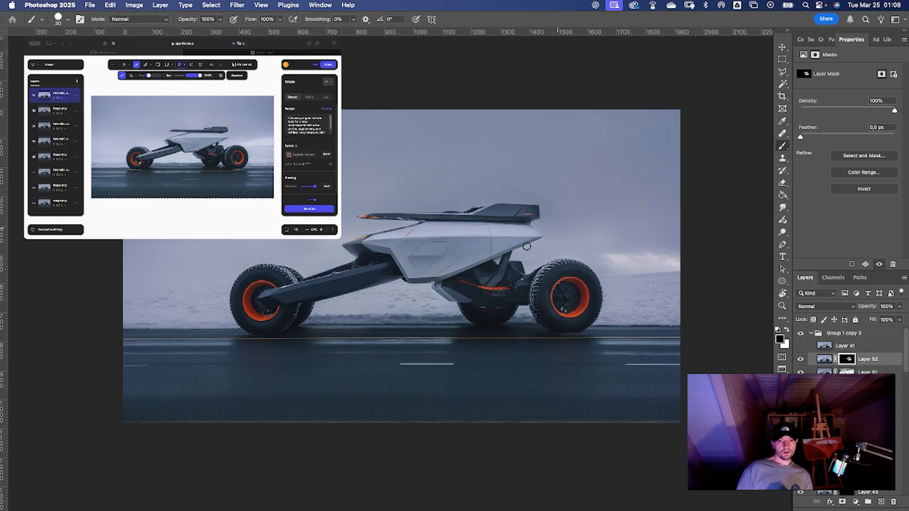
key(l)
drag(448, 261, 441, 254)
key(b)
key(x)
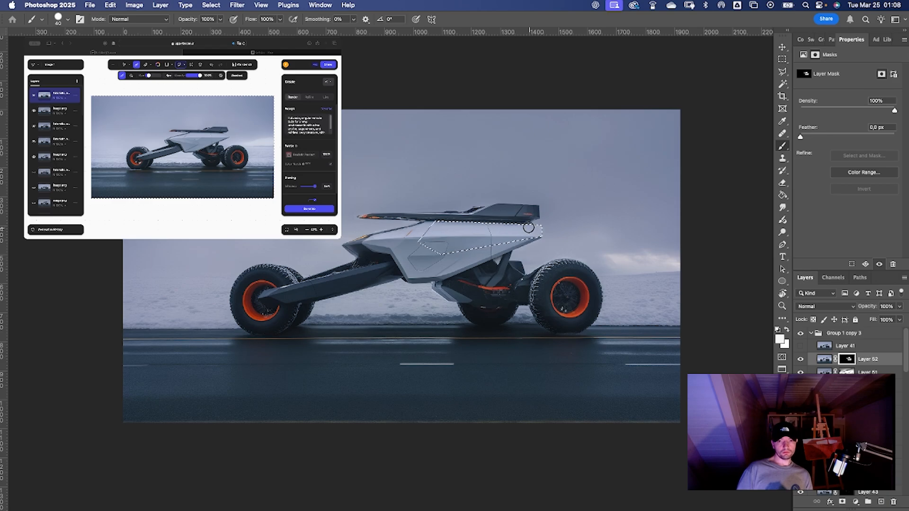
Paint the shell's rear end with a sampled body colour on a new layer and remove the selection.
key(super+shift+alt+n)
alt+click(525, 232)
drag(528, 228, 538, 230)
key(super+d)
key(z)
drag(604, 254, 577, 258)
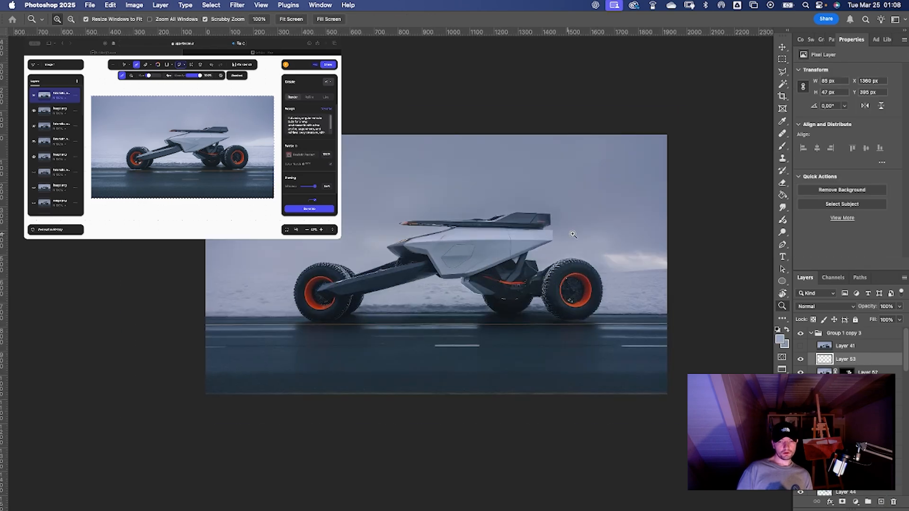
Merge the visible image into a new layer, copy it into the AI app and generate new renders from it.
drag(489, 281, 502, 284)
drag(498, 299, 428, 298)
key(b)
key(super+shift+alt+e)
key(super+c)
click(316, 186)
key(super+v)
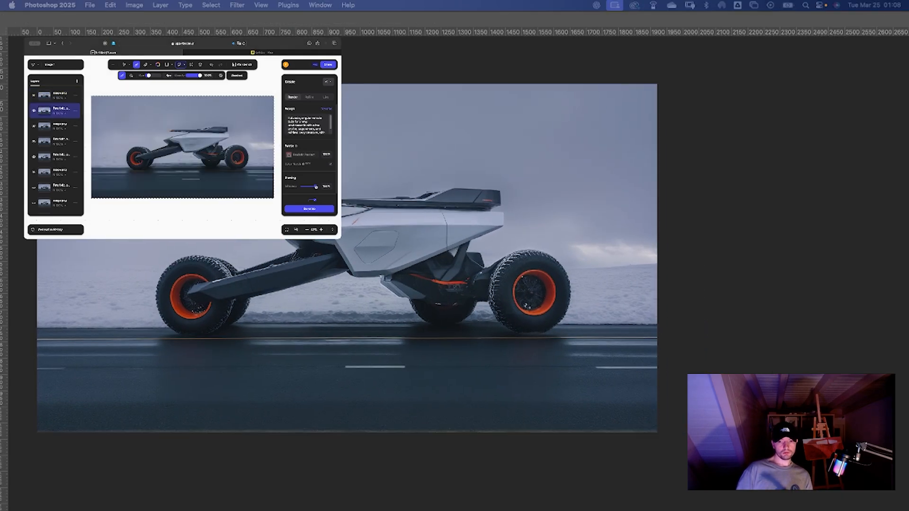
click(311, 209)
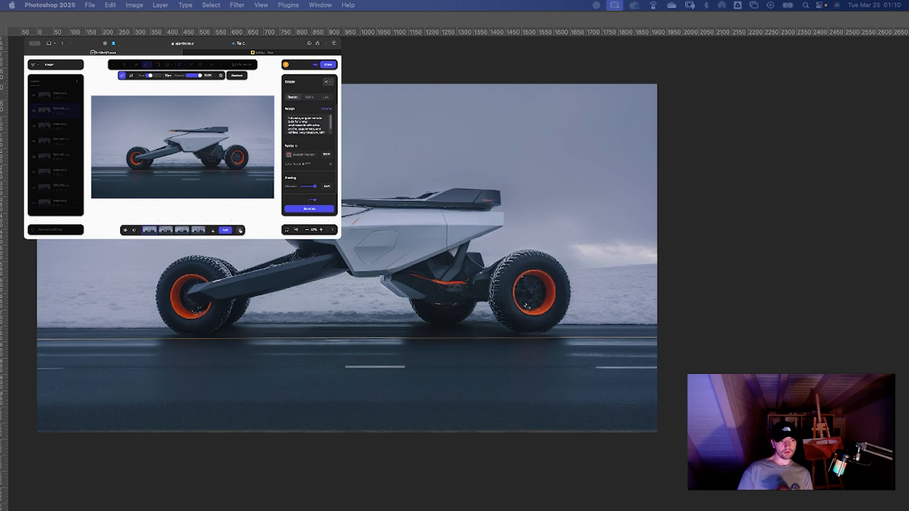
Dismiss the generated renders, switch to the Miro board and extend its frame downward below the last render.
click(240, 230)
click(261, 53)
scroll(190, 156, down, 3)
click(182, 164)
drag(181, 175, 182, 219)
click(91, 182)
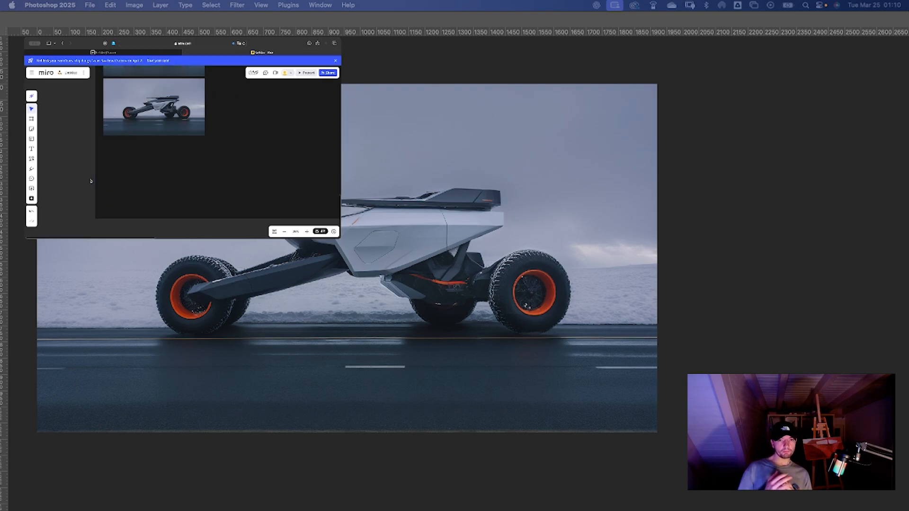
Paste the copied composite onto the Miro board and place it beneath the last render in the frame.
scroll(212, 147, down, 3)
key(super+v)
drag(257, 211, 189, 189)
click(189, 195)
click(184, 208)
Copy the darker faceted-shell render above the newest composite in Miro and paste it into Photoshop above Layer 54.
scroll(175, 142, up, 4)
scroll(165, 104, up, 5)
scroll(178, 135, down, 5)
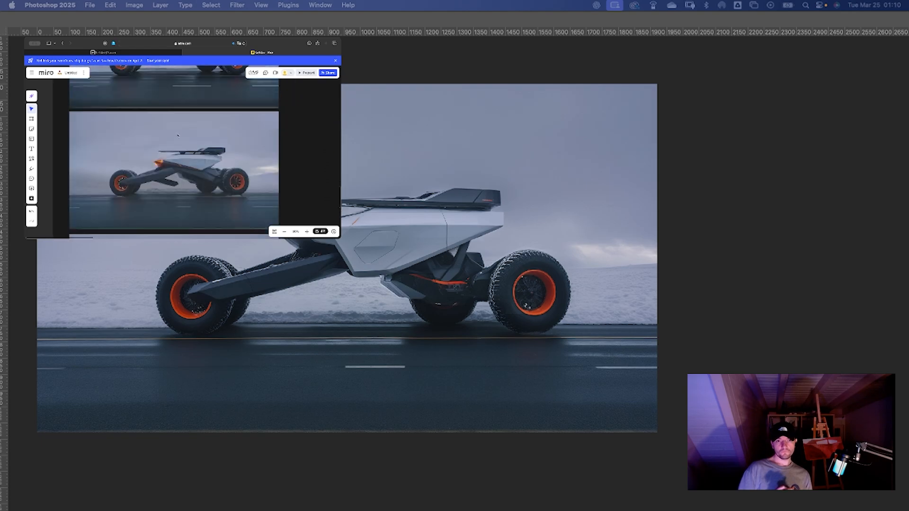
scroll(177, 136, up, 3)
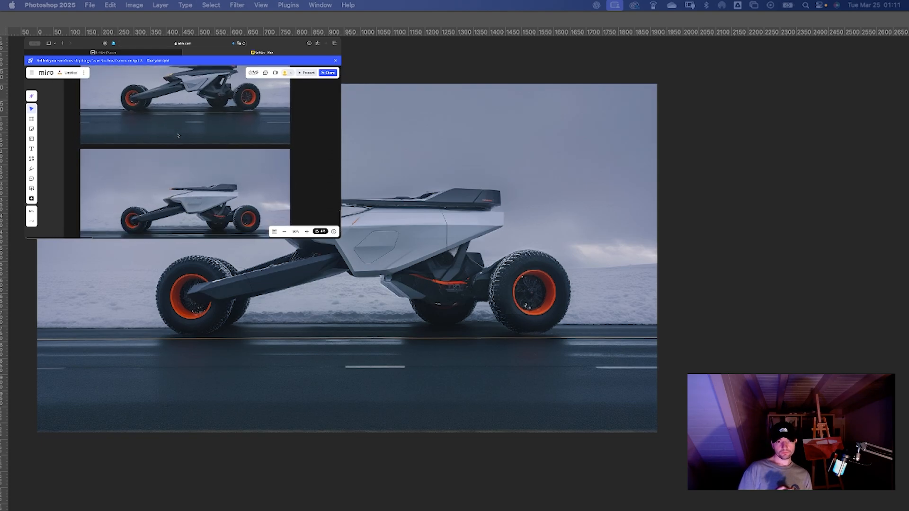
scroll(178, 136, up, 3)
click(178, 138)
click(243, 199)
click(258, 160)
click(207, 285)
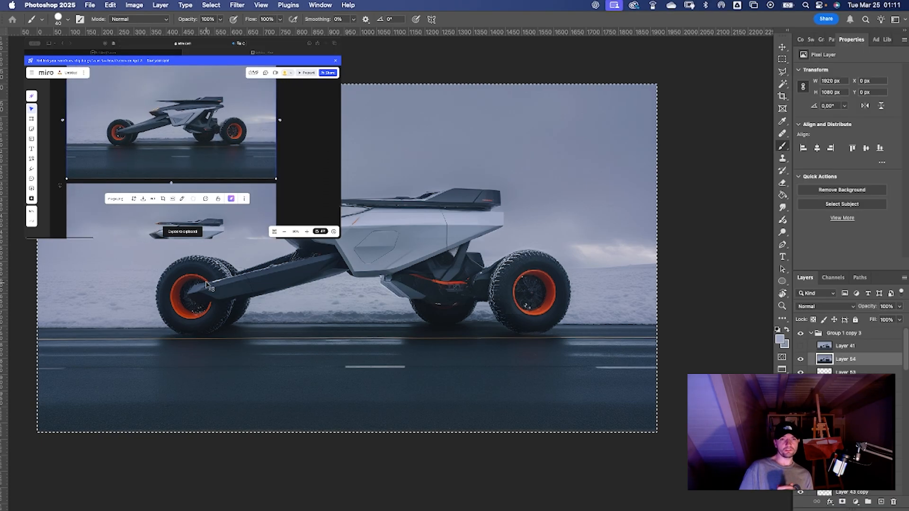
key(super+v)
Scale the pasted render on Layer 55 to about 72% to fit the canvas and hide it with a black mask.
drag(310, 296, 190, 299)
key(super+t)
drag(523, 384, 449, 341)
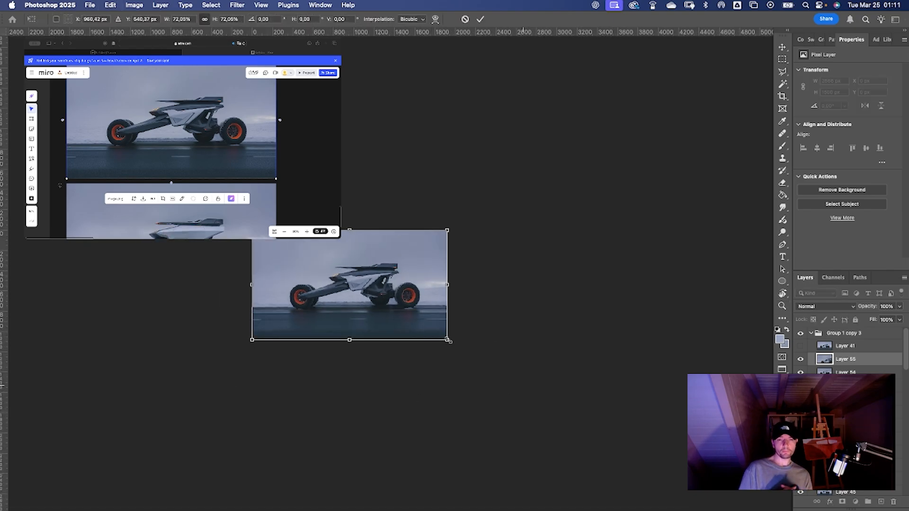
drag(445, 277, 497, 279)
key(Return)
drag(322, 346, 481, 348)
click(841, 501)
key(super+i)
Reveal the render's front suspension arm by brushing on Layer 55's mask.
key(b)
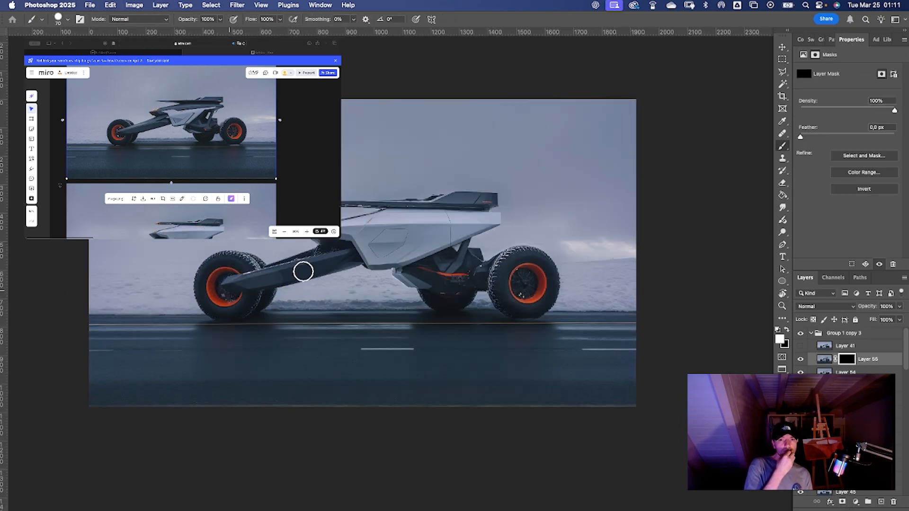
drag(303, 271, 334, 254)
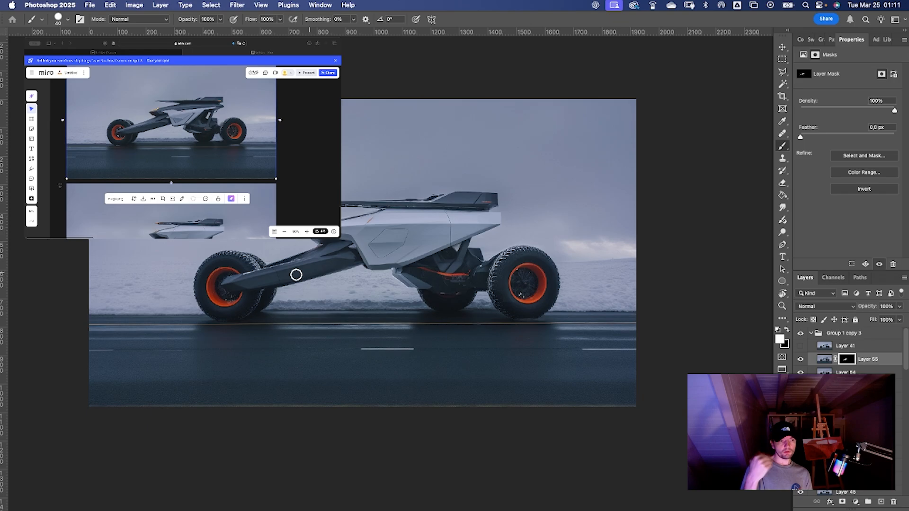
key(x)
key(bracketleft)
key(bracketleft)
key(bracketleft)
key(bracketleft)
key(bracketleft)
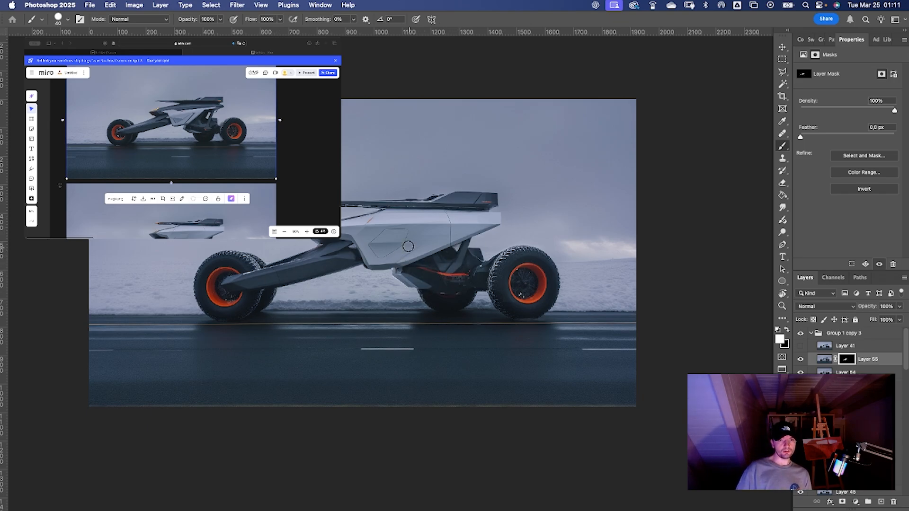
Try to reveal the render's angular side panel through Layer 55's mask with a larger brush.
key(bracketright)
key(bracketright)
key(bracketright)
key(bracketright)
key(bracketright)
mouse_move(408, 246)
mouse_down()
mouse_move(487, 219)
mouse_move(392, 252)
mouse_up()
key(super+z)
mouse_move(350, 216)
mouse_down()
mouse_move(515, 211)
mouse_move(424, 251)
mouse_up()
key(super+z)
Undo the side-panel strokes, reveal only the render's open rear suspension struts on Layer 55's mask and clean up their surroundings.
key(bracketleft)
key(bracketleft)
key(bracketleft)
key(super+z)
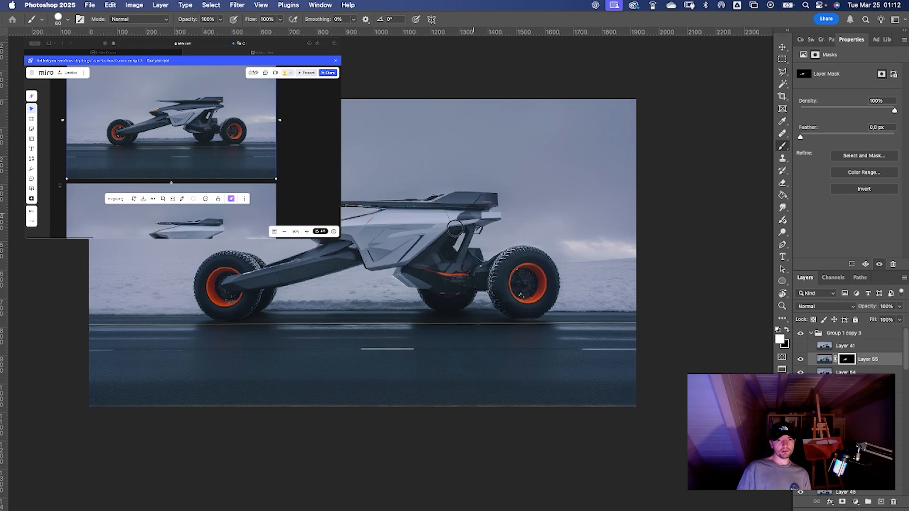
key(super+z)
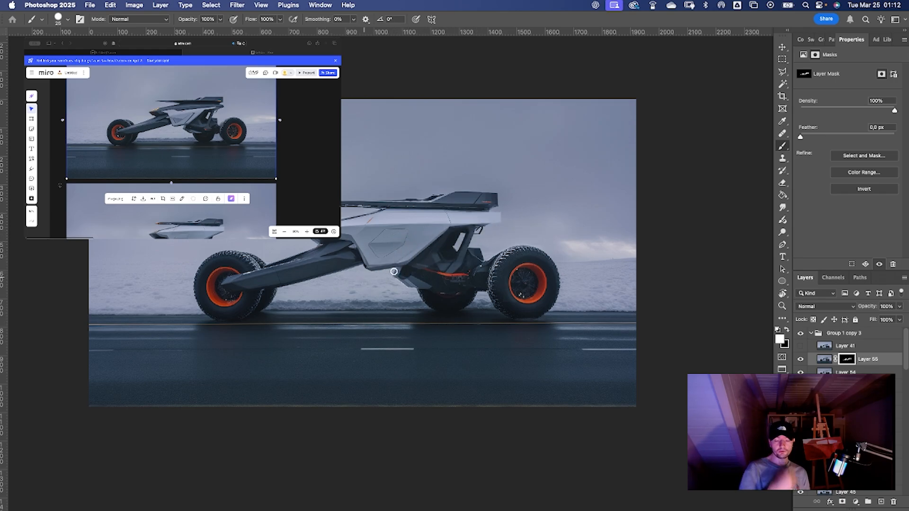
key(bracketright)
scroll(458, 256, up, 1)
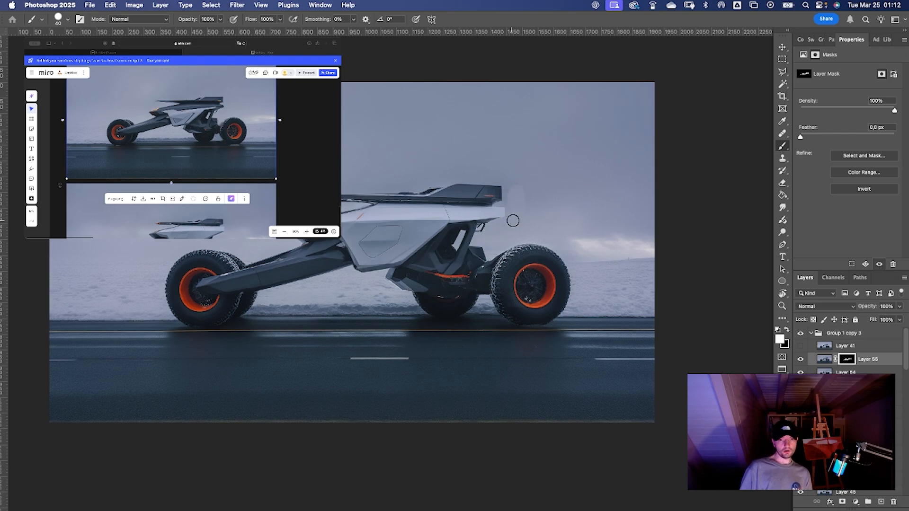
key(x)
mouse_move(614, 215)
mouse_down()
mouse_move(575, 216)
mouse_move(584, 215)
mouse_up()
drag(405, 272, 379, 290)
Try to reveal the render's tapered rear shell edge through Layer 55's mask with progressively larger brushes.
key(x)
key(bracketright)
mouse_move(472, 225)
mouse_down()
mouse_move(335, 240)
mouse_move(517, 222)
mouse_move(345, 233)
mouse_up()
key(super+z)
key(super+z)
key(bracketright)
key(bracketright)
key(bracketright)
key(bracketright)
key(bracketright)
key(super+z)
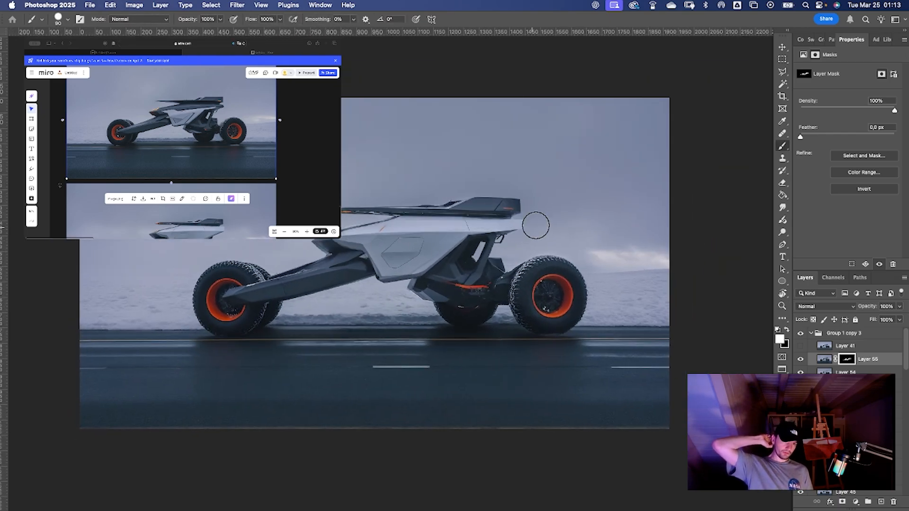
scroll(363, 237, down, 2)
scroll(437, 296, up, 1)
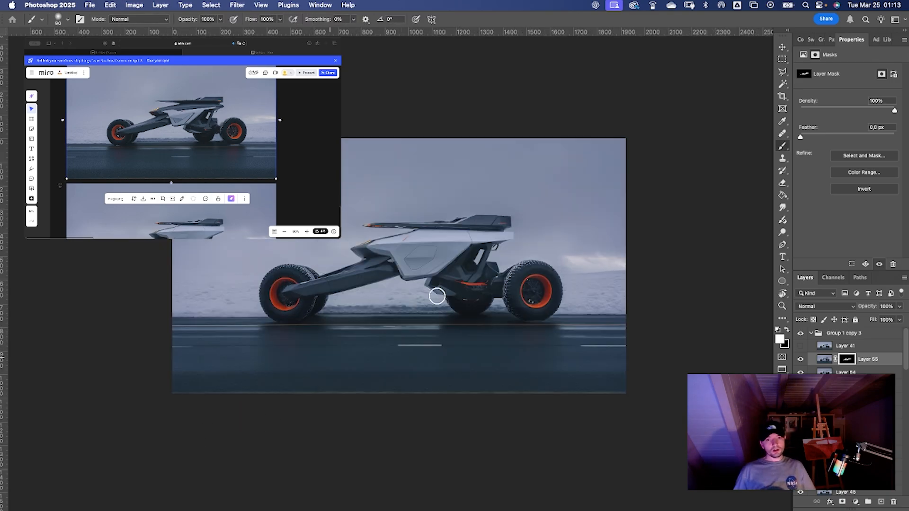
key(z)
drag(510, 252, 535, 264)
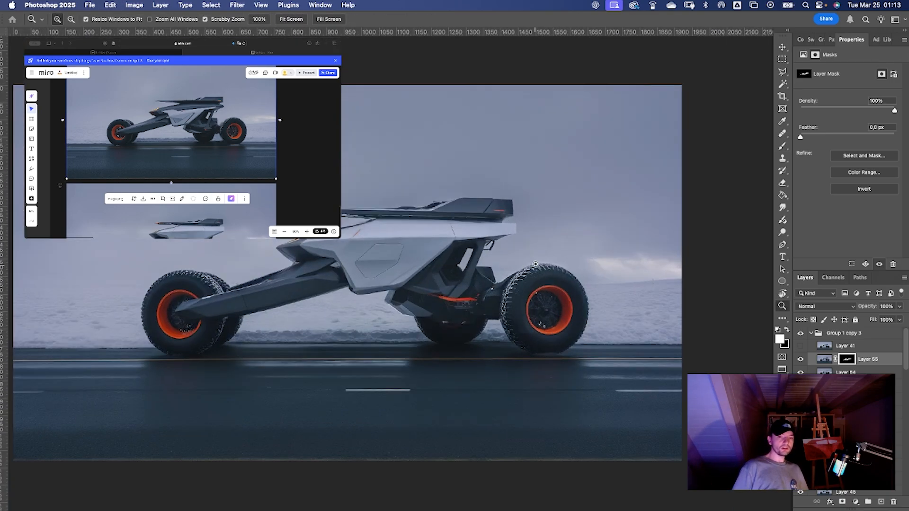
key(super+minus)
Switch to the Miro board and look over its column of renders and the silhouette sketches.
key(Tab)
scroll(171, 142, down, 3)
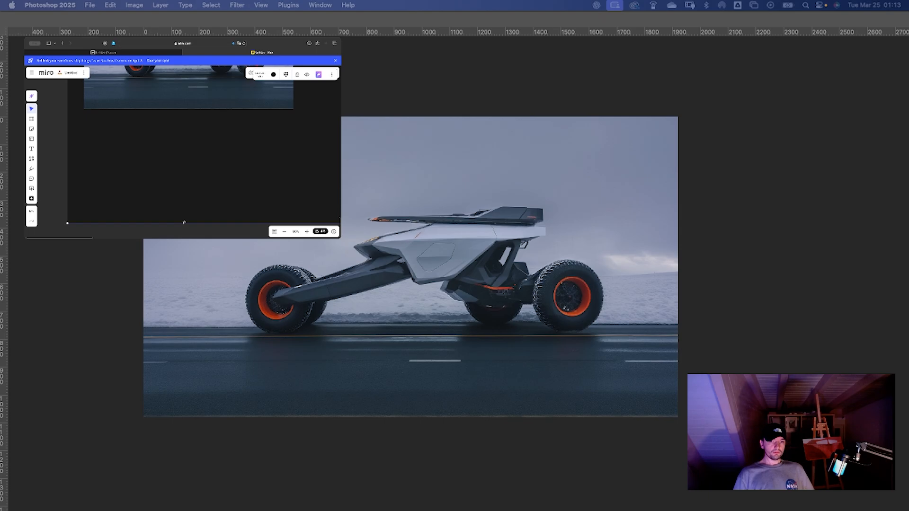
scroll(184, 222, down, 3)
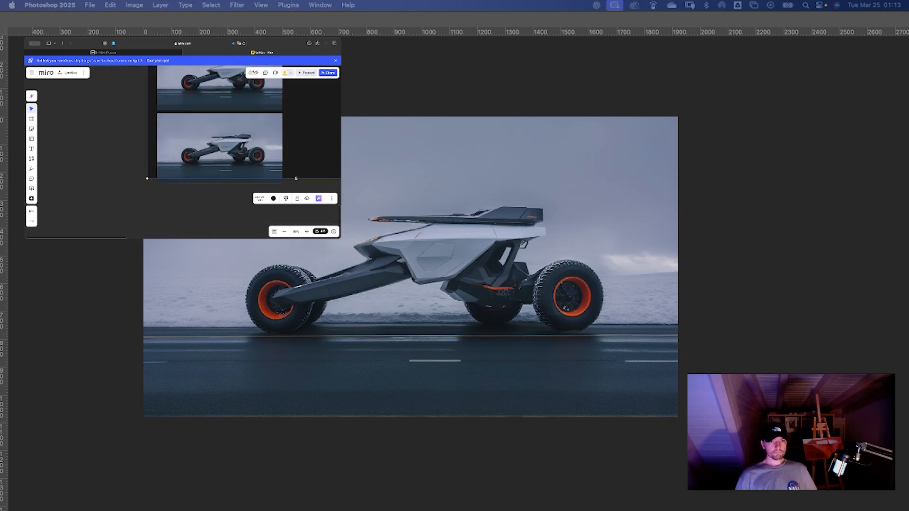
scroll(116, 154, up, 2)
scroll(117, 155, right, 4)
scroll(117, 155, down, 3)
scroll(118, 155, right, 4)
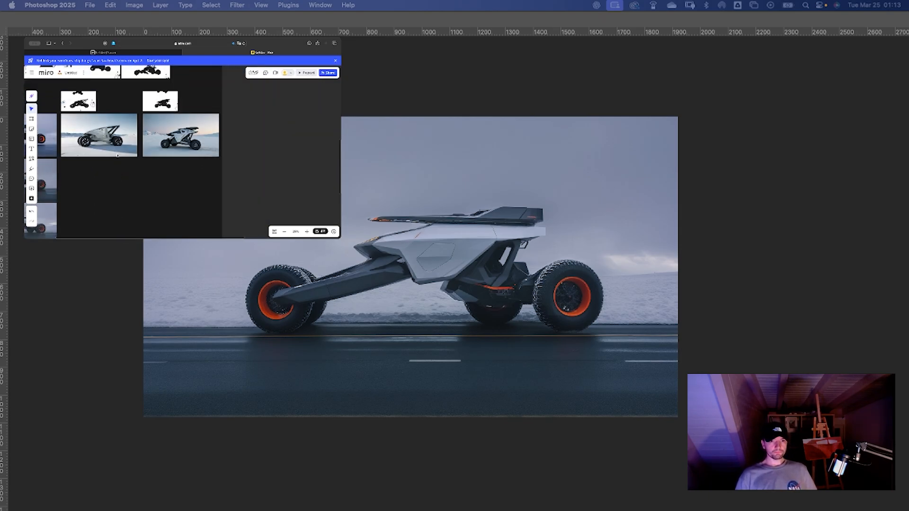
scroll(117, 155, up, 5)
scroll(137, 161, down, 2)
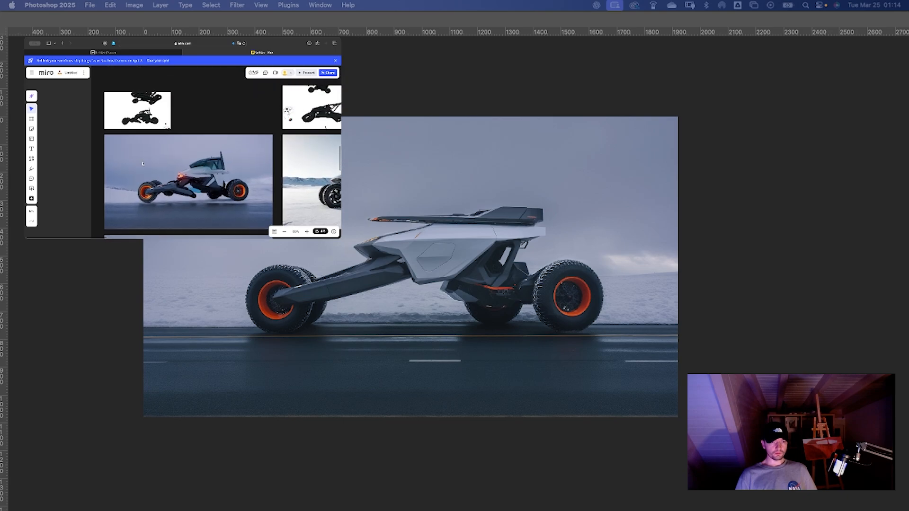
Label the green-cabin render with a small sticky note 1a and the render below it with a copy reading 1b.
scroll(143, 164, down, 3)
key(n)
click(243, 121)
text(1a)
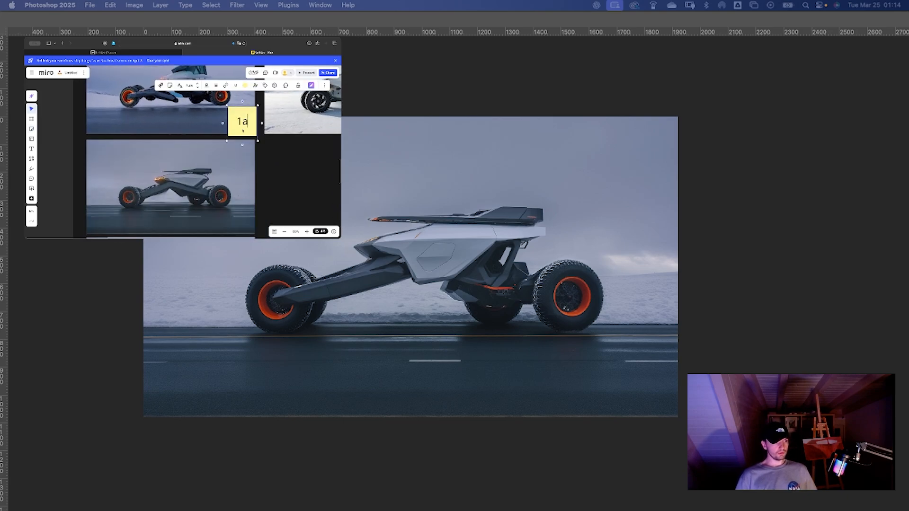
drag(245, 122, 248, 226)
scroll(248, 225, down, 2)
double_click(248, 176)
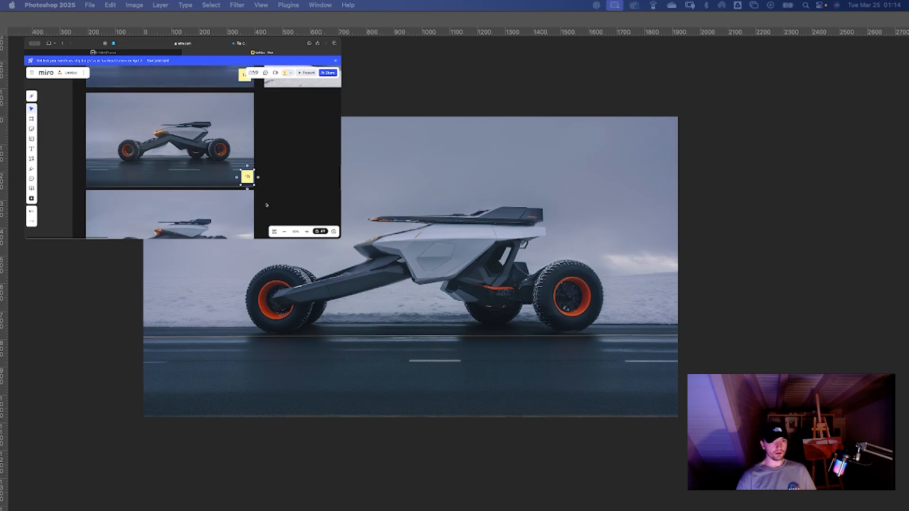
text(1b)
Label the following two renders in the column with copied sticky notes reading 1c and 1d.
scroll(248, 177, down, 3)
drag(252, 133, 258, 205)
double_click(258, 206)
text(1c)
click(272, 194)
scroll(272, 193, down, 3)
alt+drag(256, 127, 258, 218)
double_click(258, 218)
text(1d)
click(281, 218)
Label the fifth render with a sticky note 1e and place another copy of the note on the last render.
scroll(280, 218, down, 3)
key(super+v)
drag(246, 153, 248, 203)
double_click(248, 203)
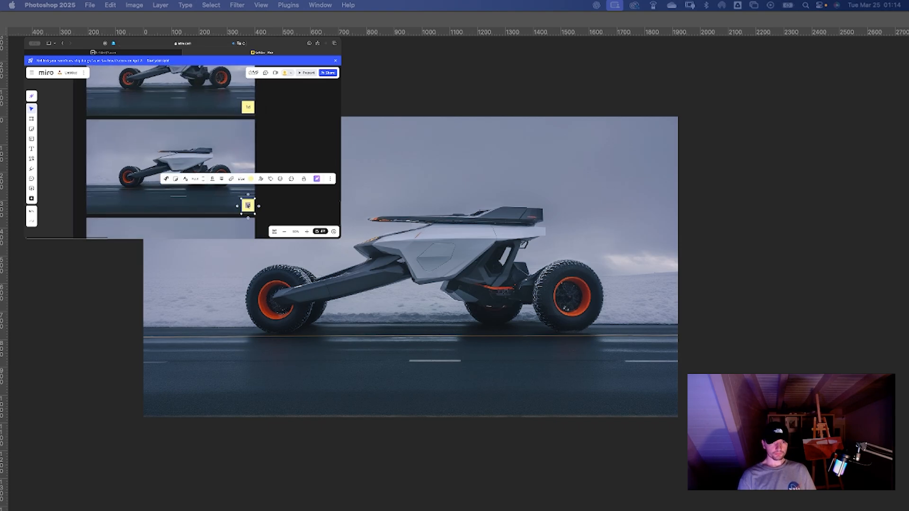
text(1e)
click(276, 206)
scroll(276, 207, down, 3)
key(super+v)
scroll(246, 212, down, 2)
drag(236, 147, 240, 200)
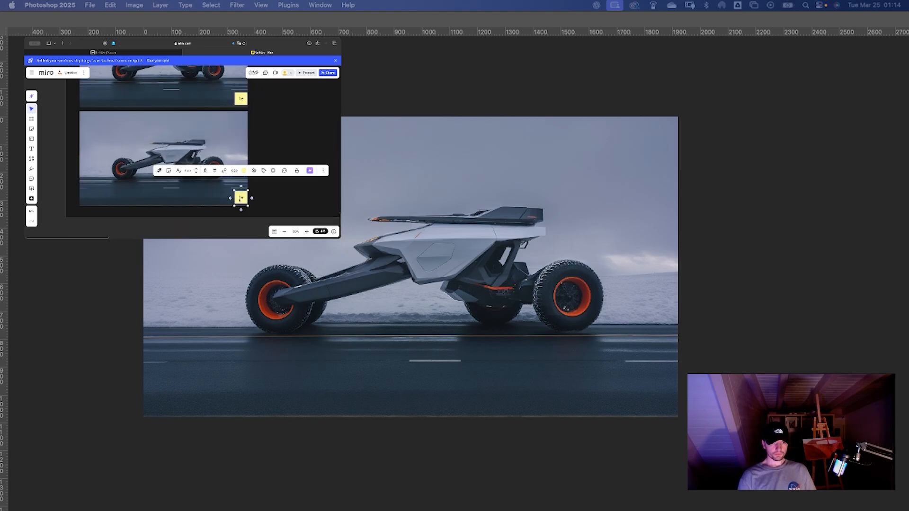
click(286, 194)
Extend the board frame downward to make room beneath the labelled renders.
scroll(285, 196, down, 4)
scroll(265, 199, up, 5)
scroll(232, 175, up, 3)
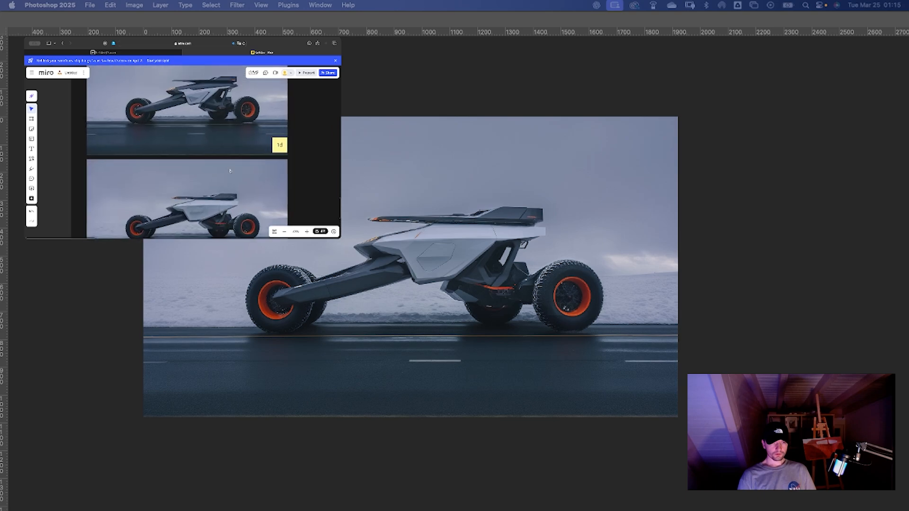
scroll(230, 170, down, 5)
scroll(229, 170, down, 5)
click(255, 170)
scroll(251, 180, right, 2)
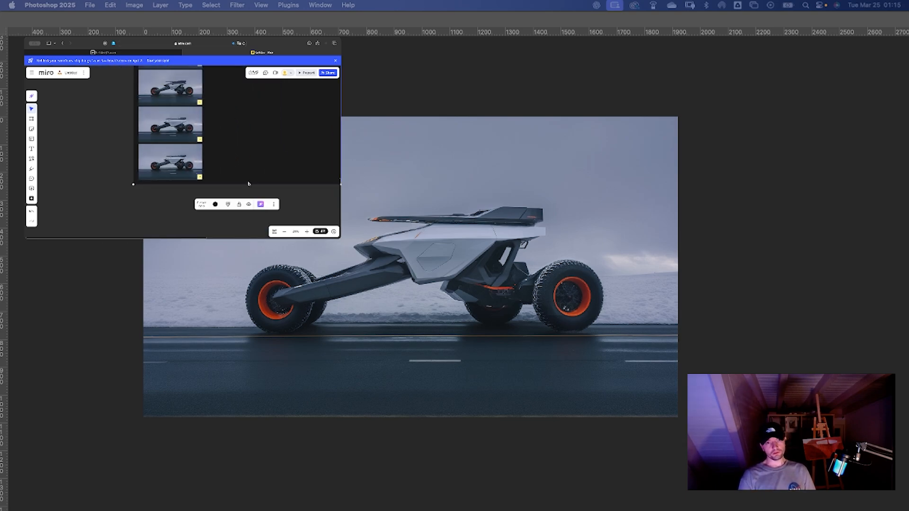
drag(249, 184, 249, 243)
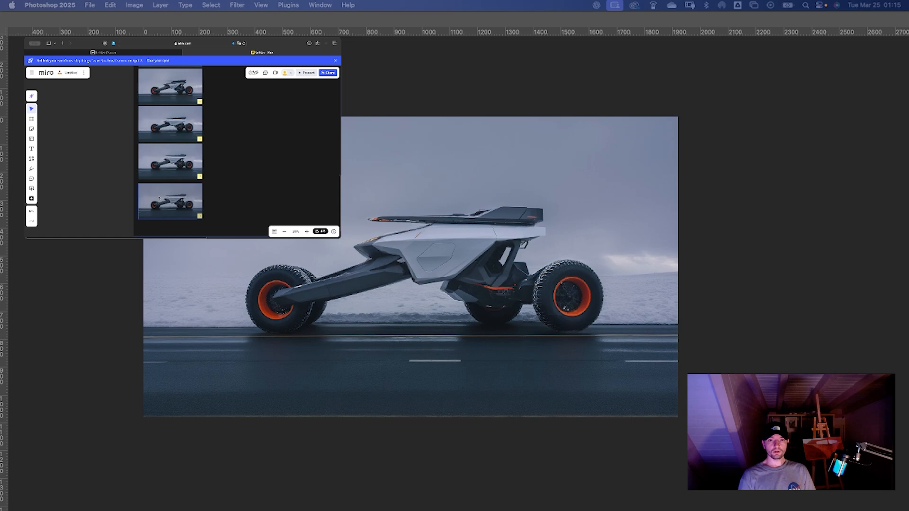
Duplicate three of the labelled renders with their sticky notes and line them up in a row beneath the frame.
scroll(142, 165, down, 2)
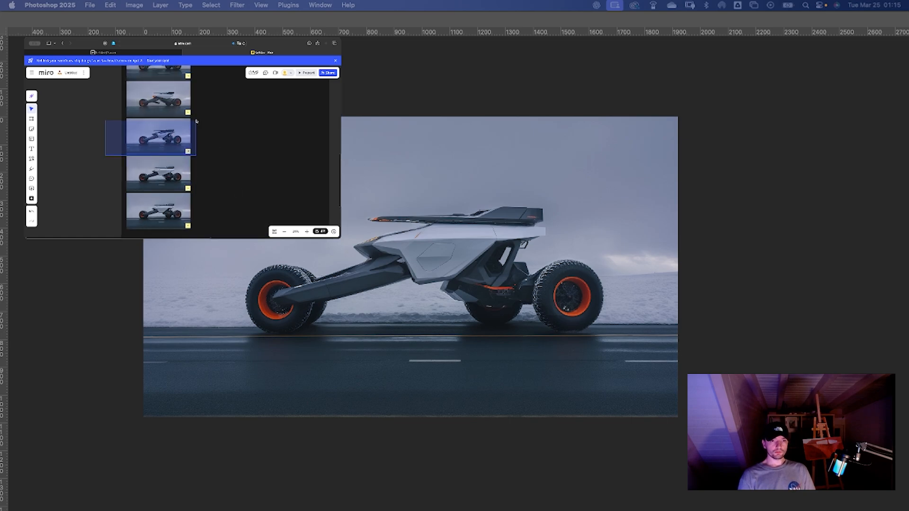
drag(192, 150, 251, 222)
scroll(252, 174, down, 2)
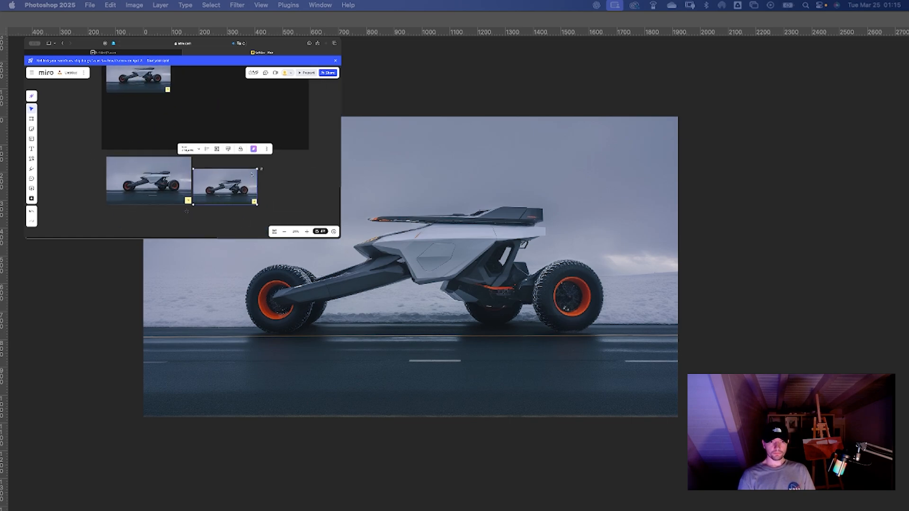
scroll(184, 157, up, 5)
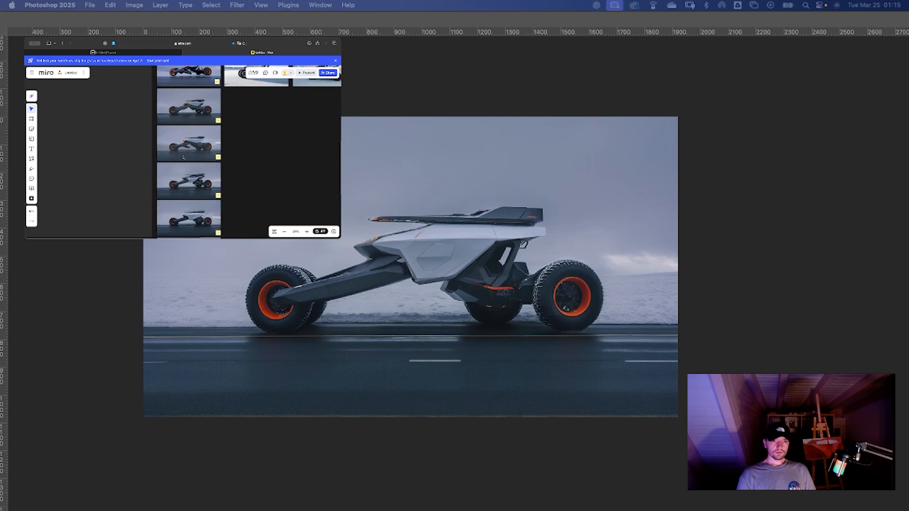
click(184, 158)
drag(183, 158, 139, 229)
scroll(140, 222, down, 5)
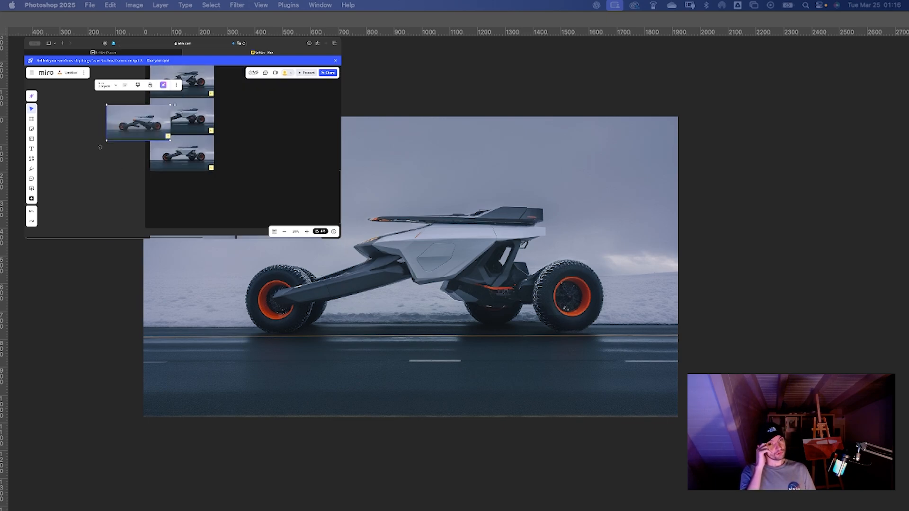
drag(153, 125, 64, 215)
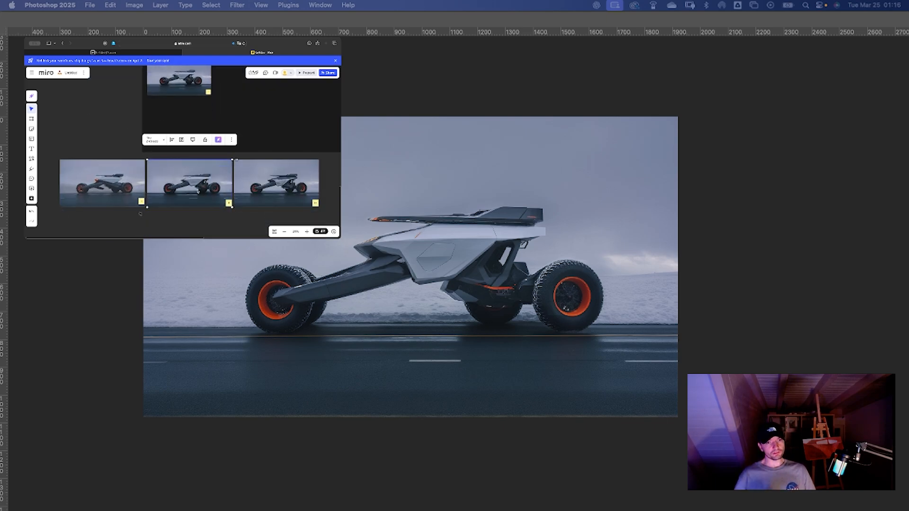
Tidy the row of three duplicated renders beneath the frame and select them together with their sticky notes.
scroll(265, 194, right, 4)
click(215, 201)
drag(198, 191, 102, 190)
scroll(142, 190, left, 4)
drag(333, 193, 265, 175)
scroll(251, 195, down, 3)
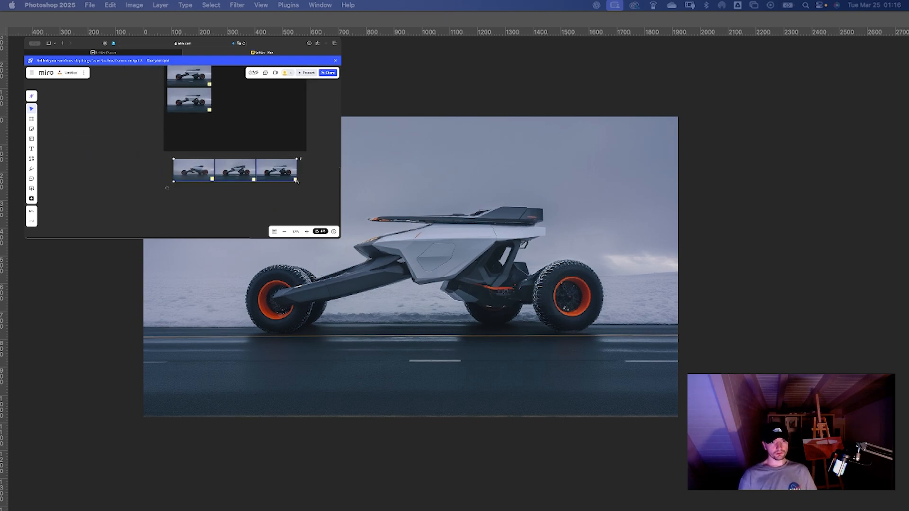
scroll(166, 162, right, 2)
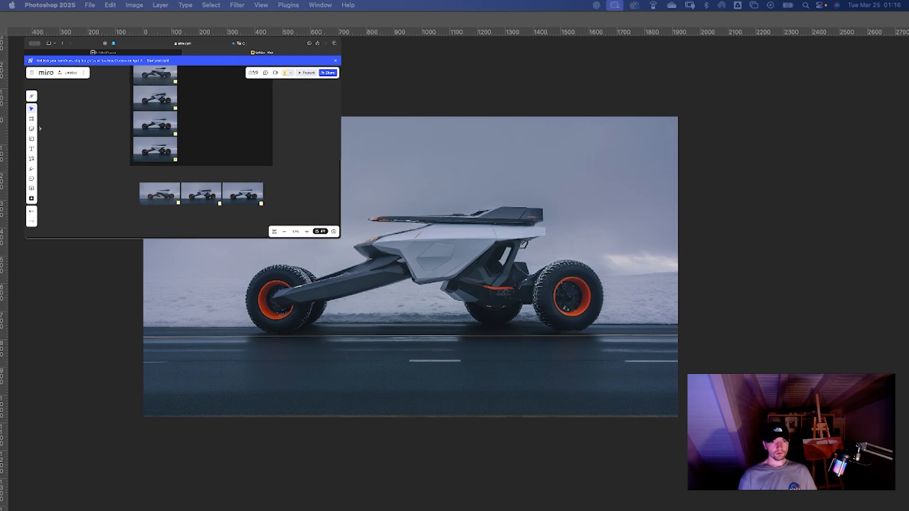
Draw a new frame around the row of three duplicated renders and give it a black fill.
key(f)
drag(130, 118, 280, 227)
scroll(193, 129, up, 1)
click(186, 112)
click(186, 113)
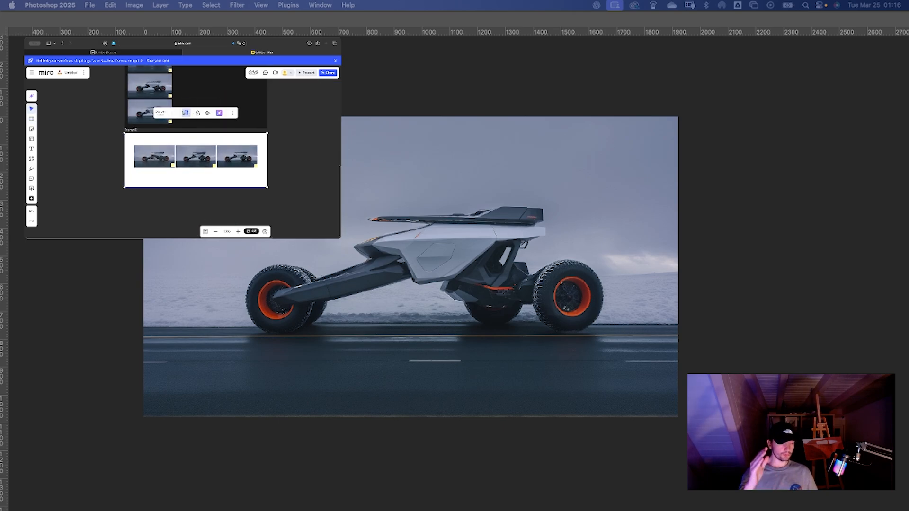
click(174, 114)
click(333, 119)
Tighten the lower and upper edges of the new frame around the row of three renders.
scroll(225, 173, down, 1)
click(225, 172)
drag(227, 178, 226, 165)
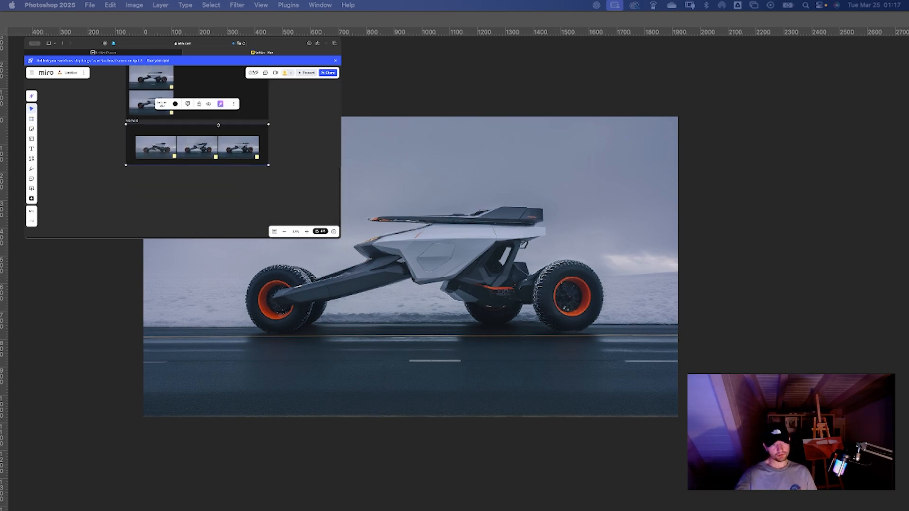
drag(221, 125, 222, 132)
scroll(221, 134, up, 5)
scroll(184, 198, down, 3)
drag(71, 202, 290, 140)
scroll(290, 140, down, 10)
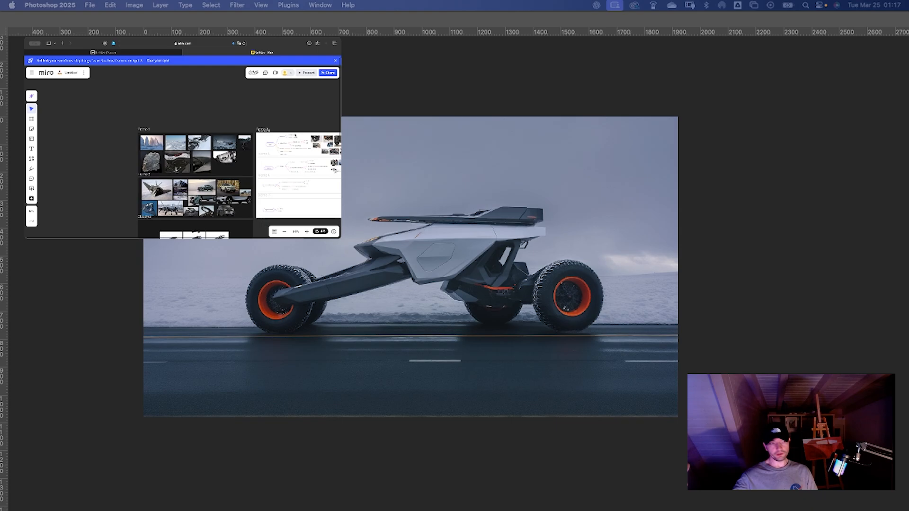
scroll(246, 127, down, 3)
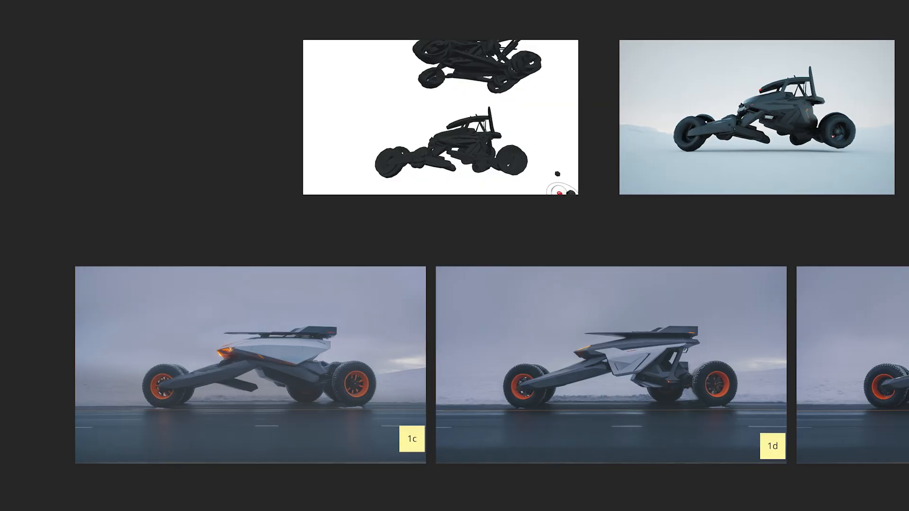